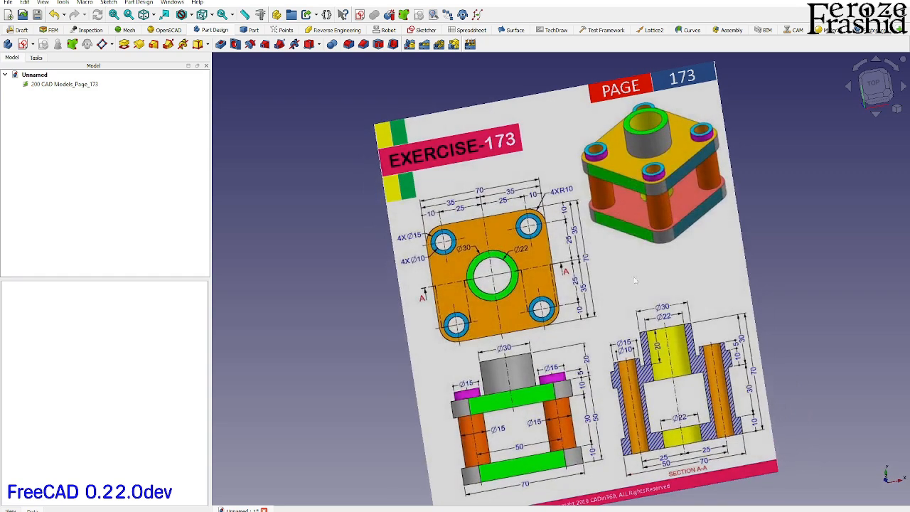
# Create a second document containing the 200 CAD Models_Page_173 reference drawing.
pyautogui.moveTo(629, 362); pyautogui.dragTo(517, 280, button='middle')
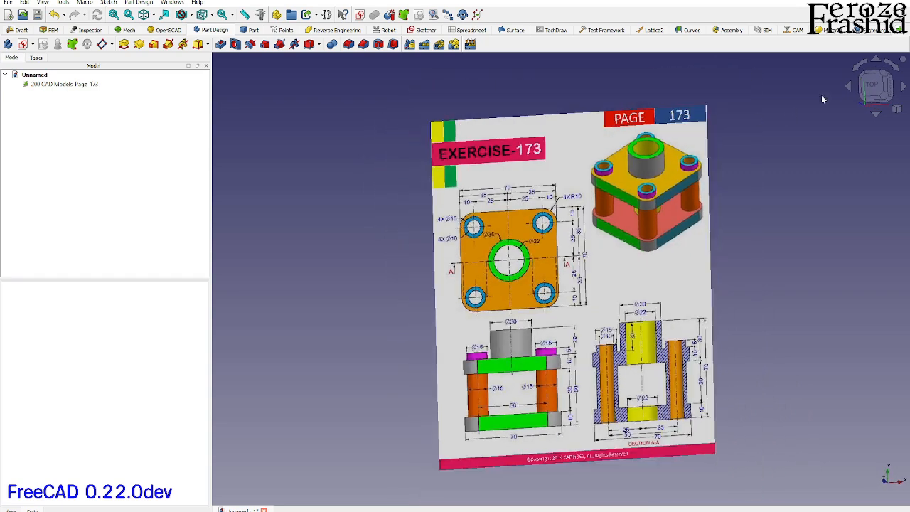
pyautogui.click(873, 87)
pyautogui.scroll(1, 593, 332)
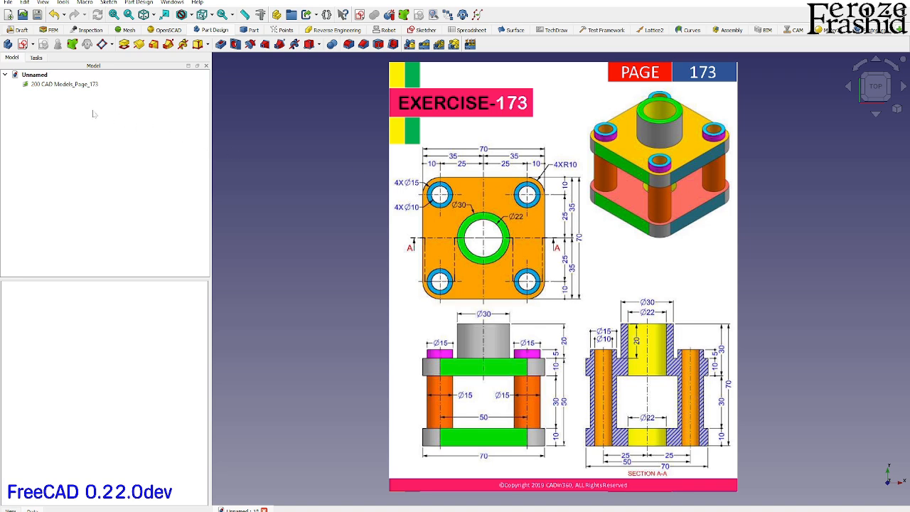
pyautogui.hotkey('ctrl', 'n')
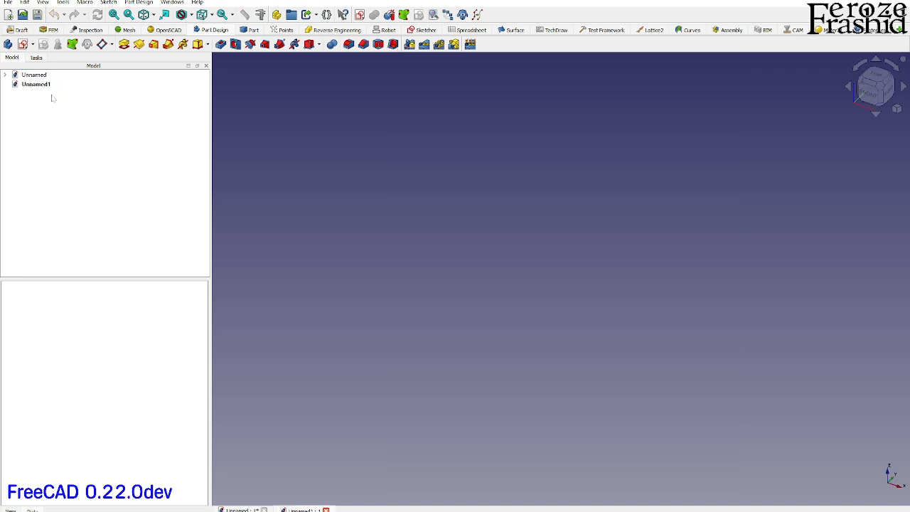
pyautogui.moveTo(160, 2); pyautogui.dragTo(647, 271)
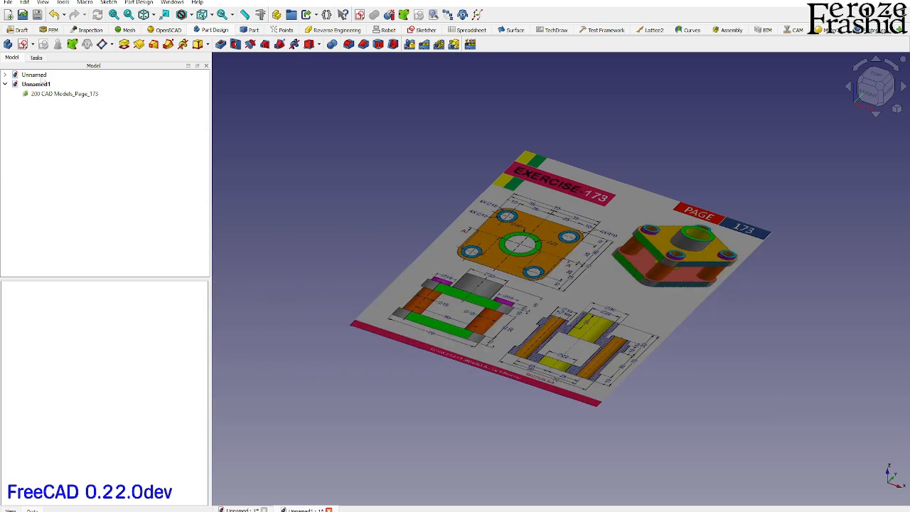
pyautogui.doubleClick(41, 76)
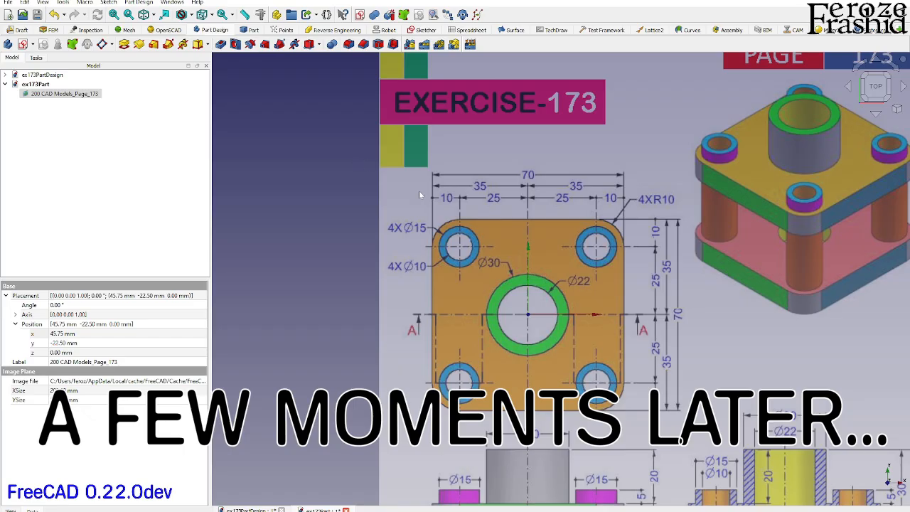
# Tile the ex173Part and ex173PartDesign documents side by side and fit the reference drawing in each view.
pyautogui.scroll(1, 530, 241)
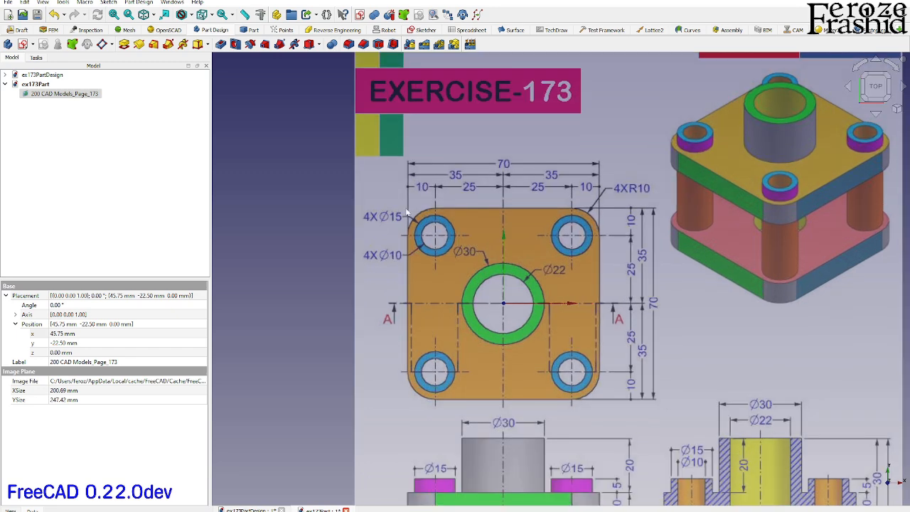
pyautogui.scroll(1, 495, 302)
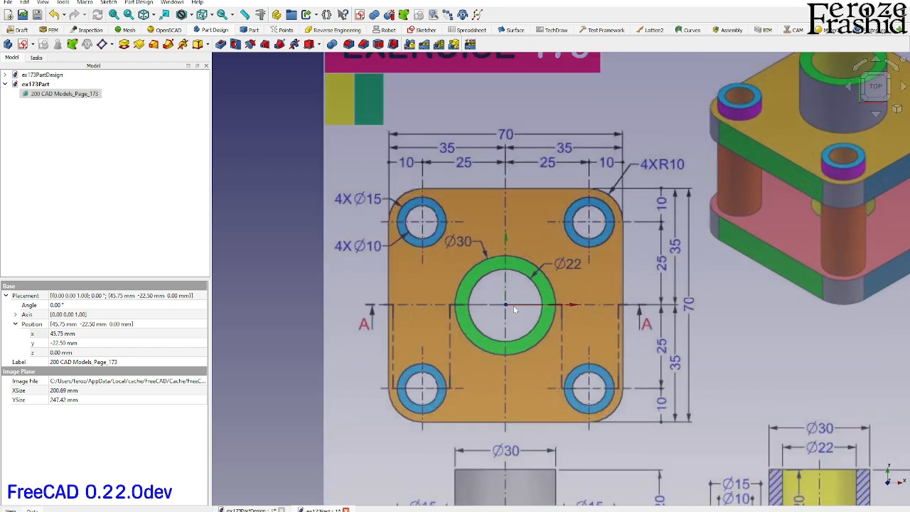
pyautogui.scroll(-2, 526, 288)
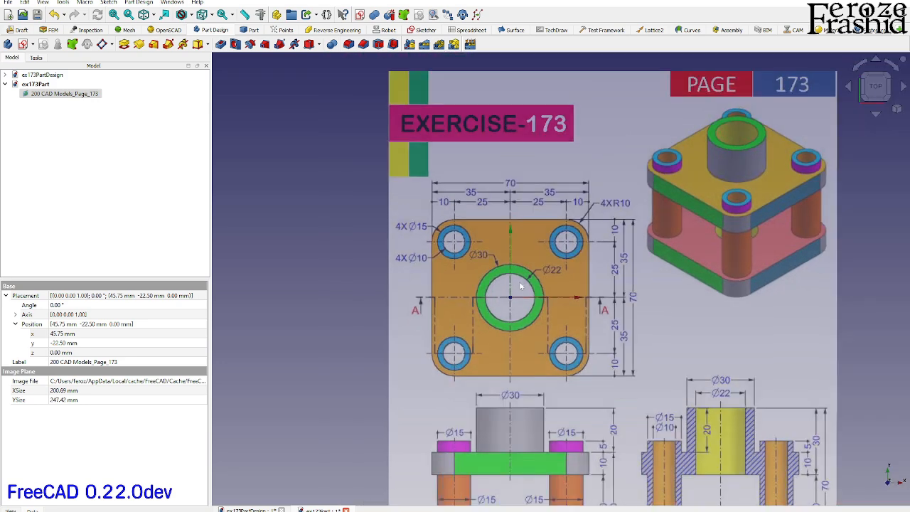
pyautogui.click(328, 263)
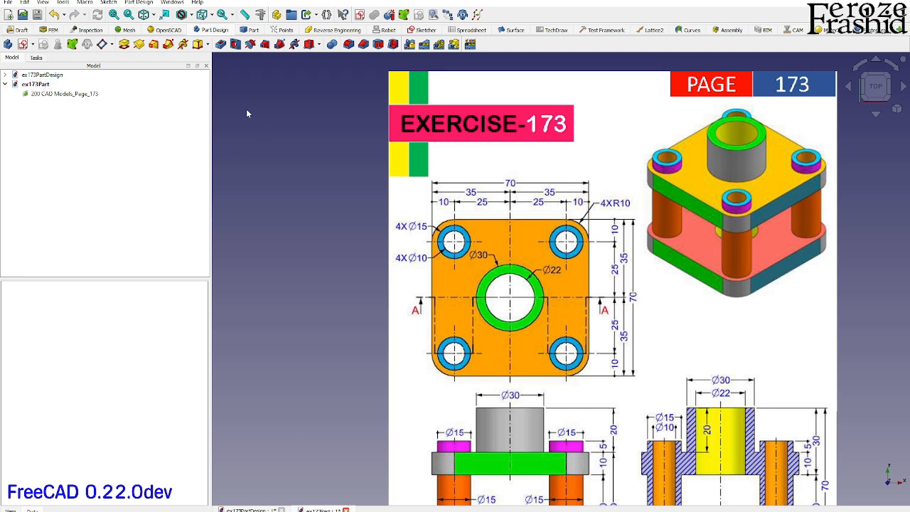
pyautogui.click(172, 2)
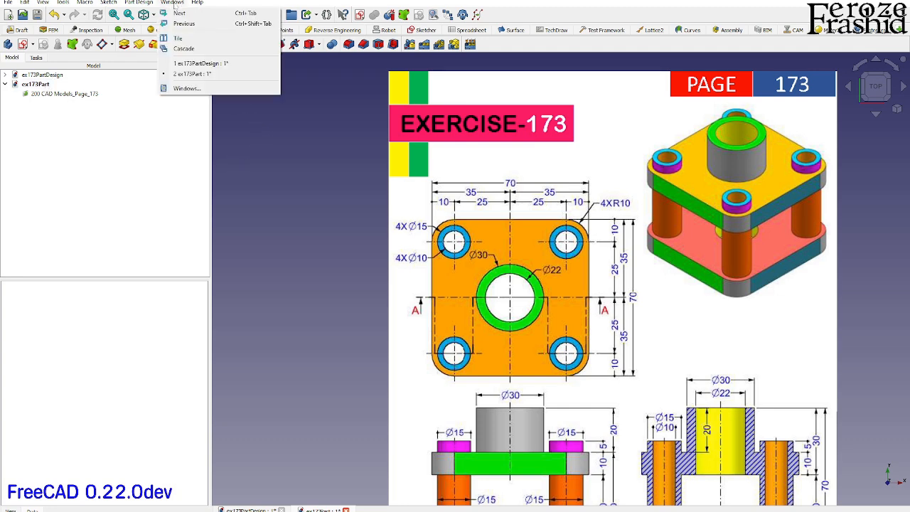
pyautogui.click(187, 38)
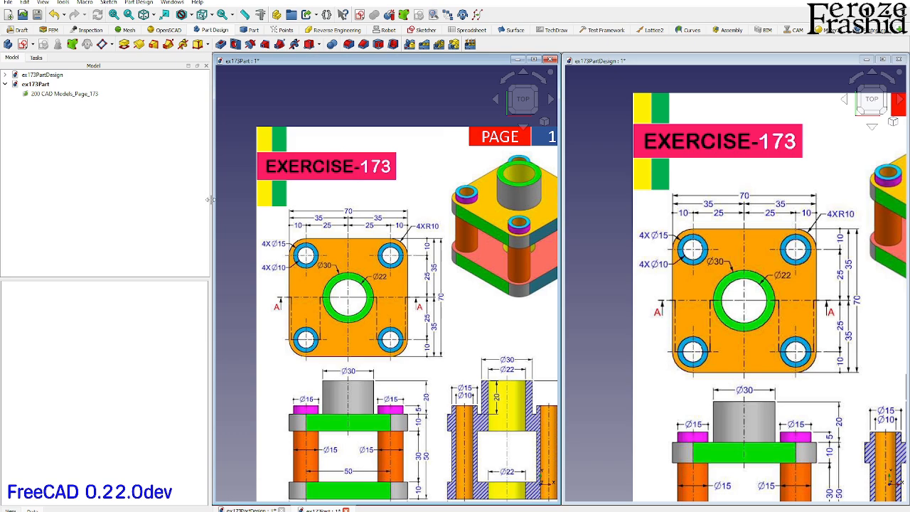
pyautogui.moveTo(210, 200); pyautogui.dragTo(197, 206)
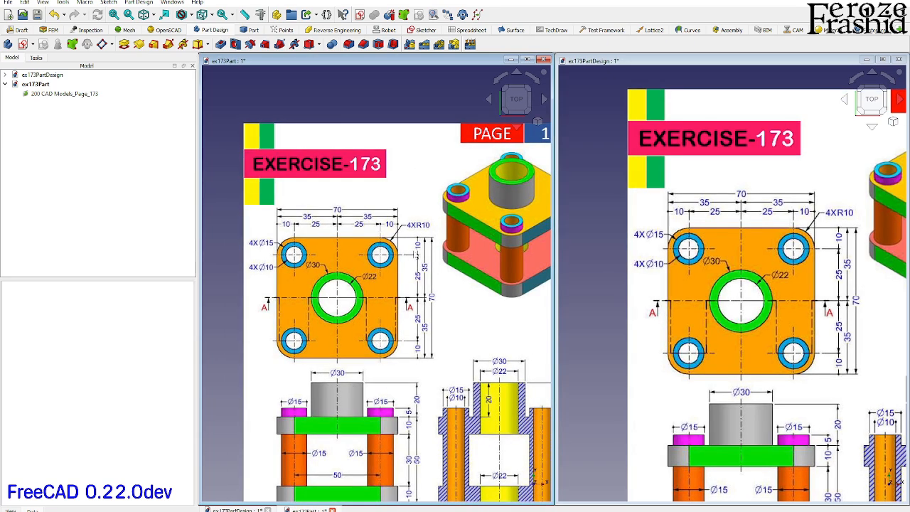
pyautogui.scroll(-1, 363, 208)
pyautogui.scroll(-2, 611, 240)
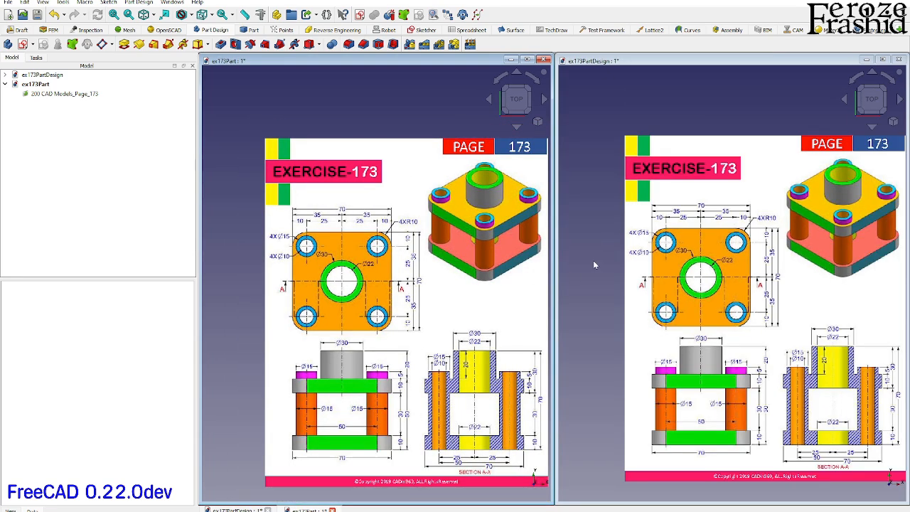
pyautogui.scroll(-1, 384, 218)
pyautogui.scroll(1, 458, 259)
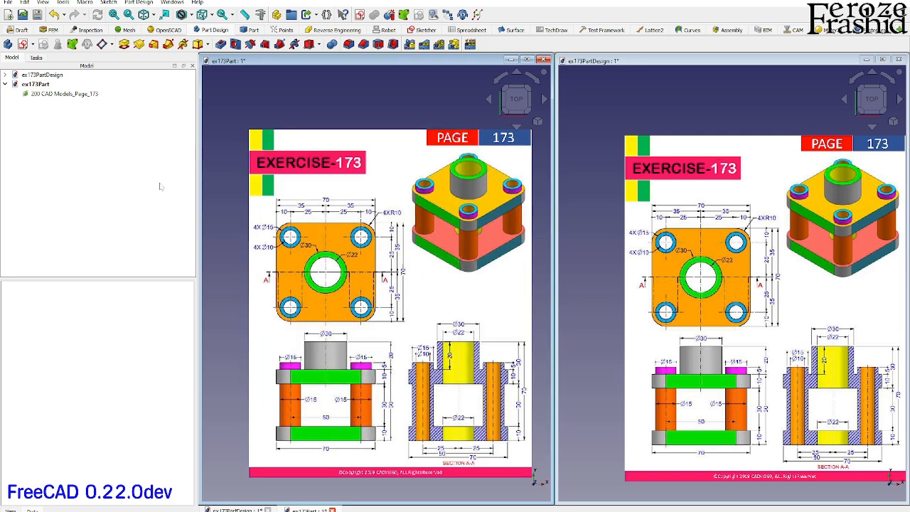
# Activate the ex173PartDesign document and create a new body in it.
pyautogui.click(75, 94)
pyautogui.click(43, 74)
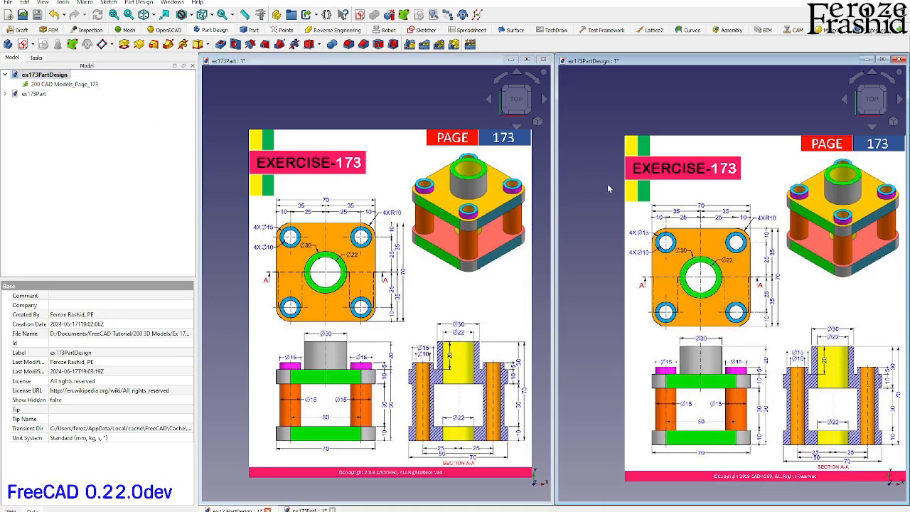
pyautogui.click(51, 85)
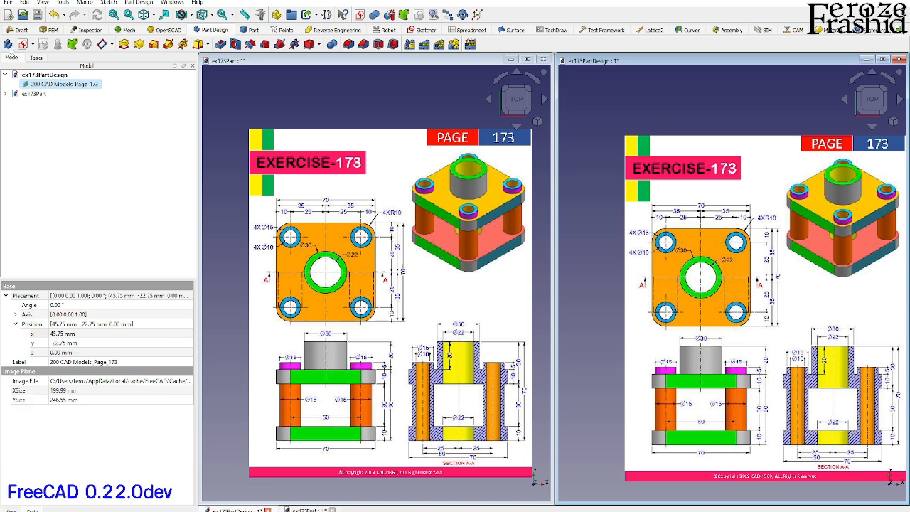
pyautogui.click(8, 44)
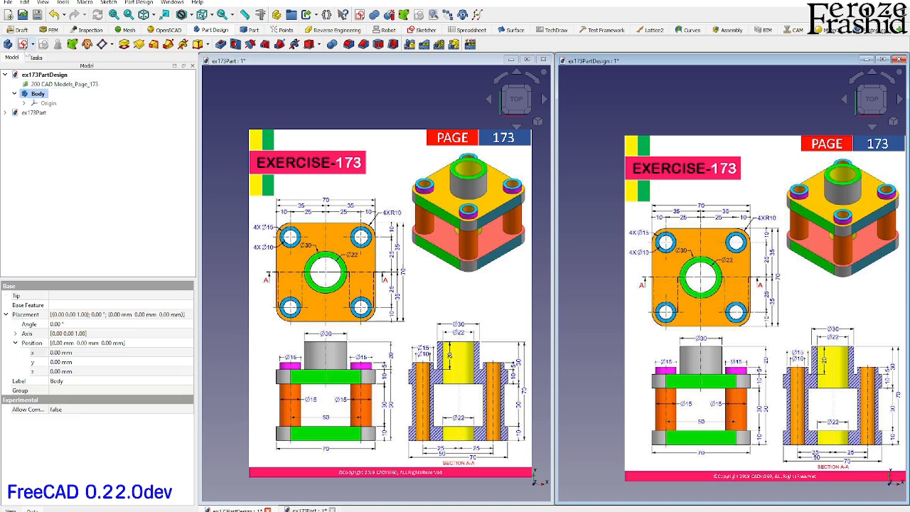
# Create a new sketch on the body's XY-plane.
pyautogui.click(23, 44)
pyautogui.click(60, 122)
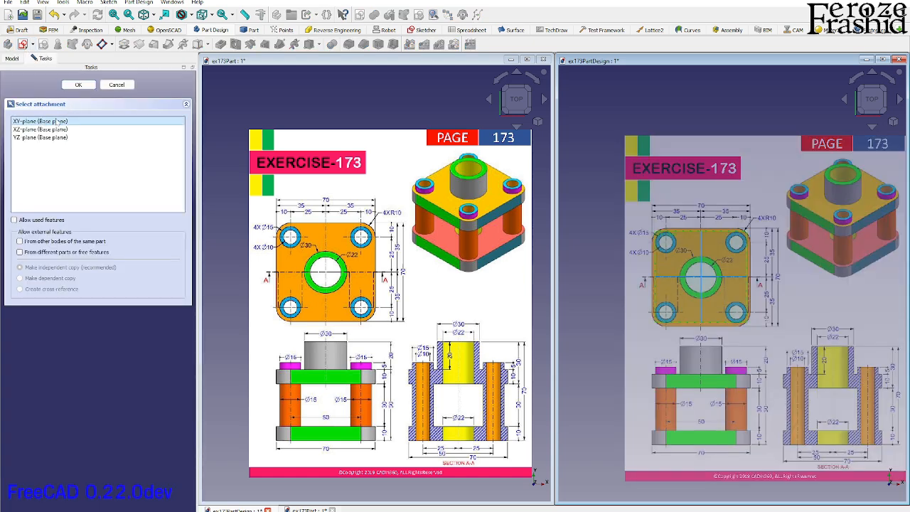
pyautogui.click(78, 85)
# Sketch a rounded rectangle over the plate outline in the reference top view, with a corner radius of 10 mm.
pyautogui.scroll(2, 772, 300)
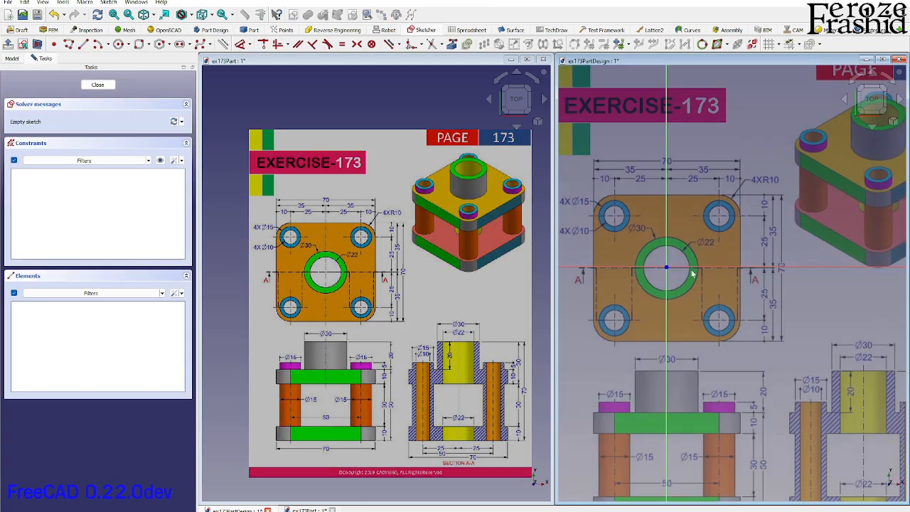
pyautogui.scroll(1, 630, 254)
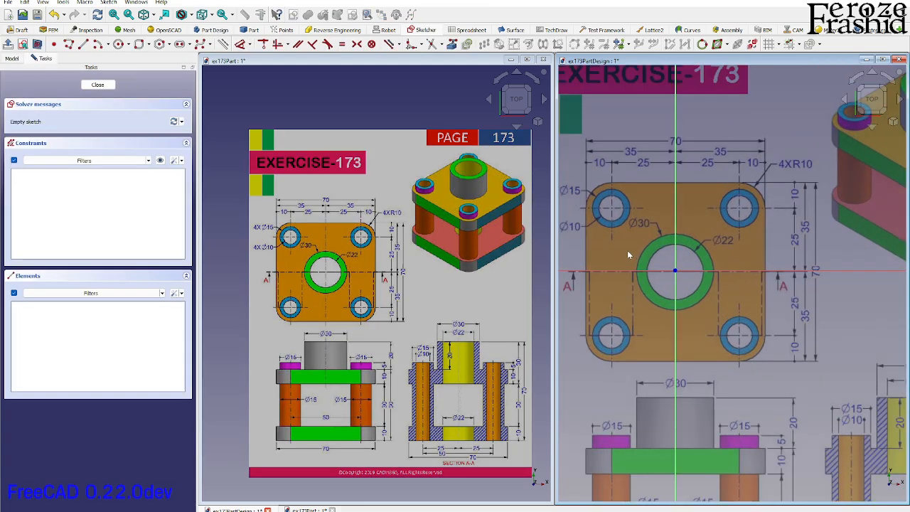
pyautogui.click(128, 44)
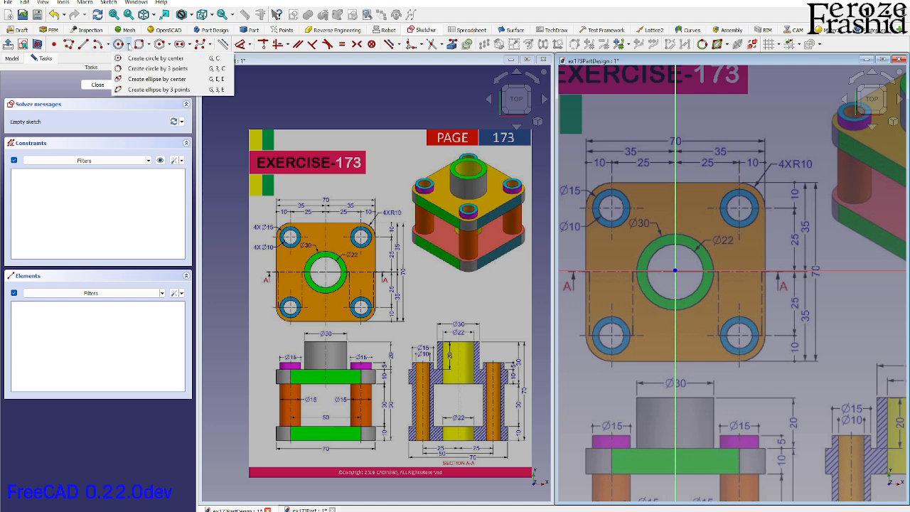
pyautogui.click(145, 44)
pyautogui.click(165, 81)
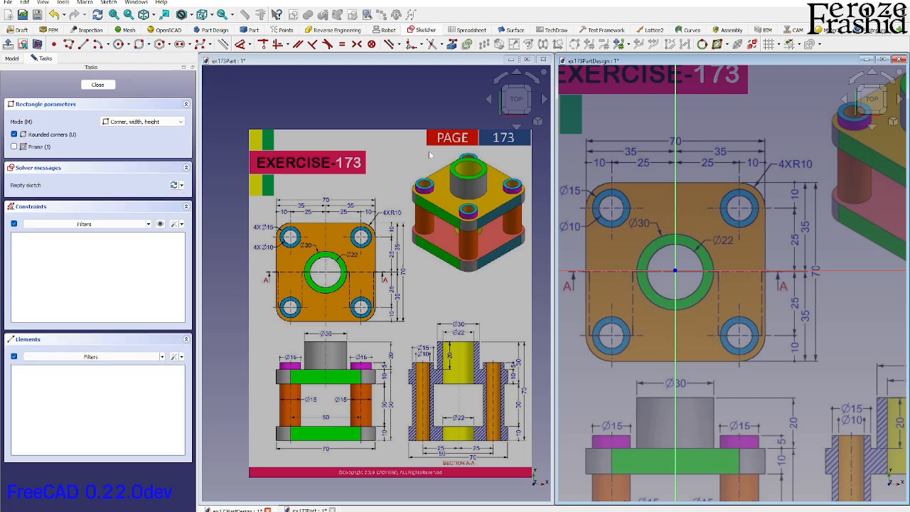
pyautogui.click(602, 197)
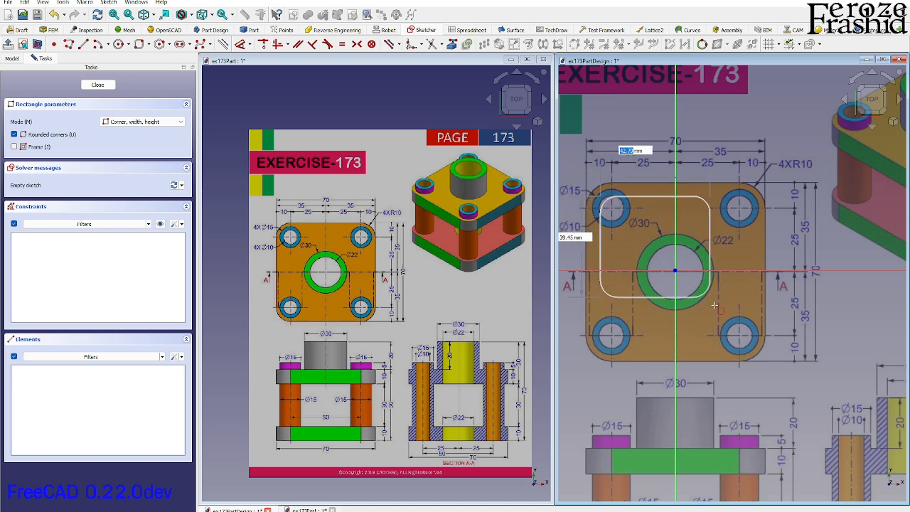
pyautogui.click(762, 353)
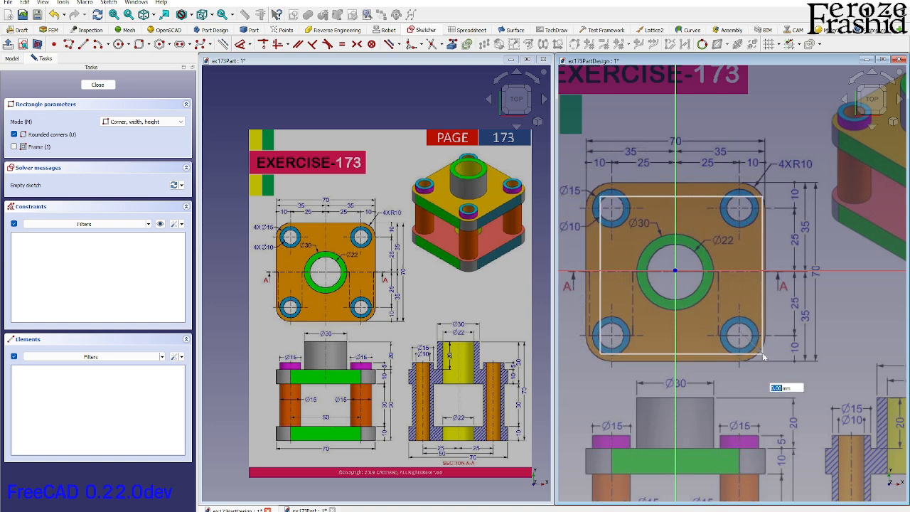
pyautogui.write('10')
pyautogui.press('Return')
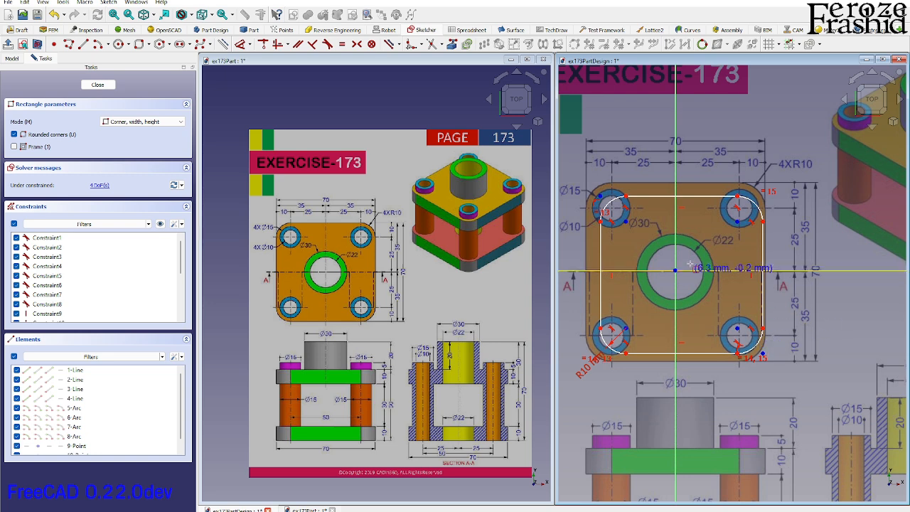
pyautogui.press('Escape')
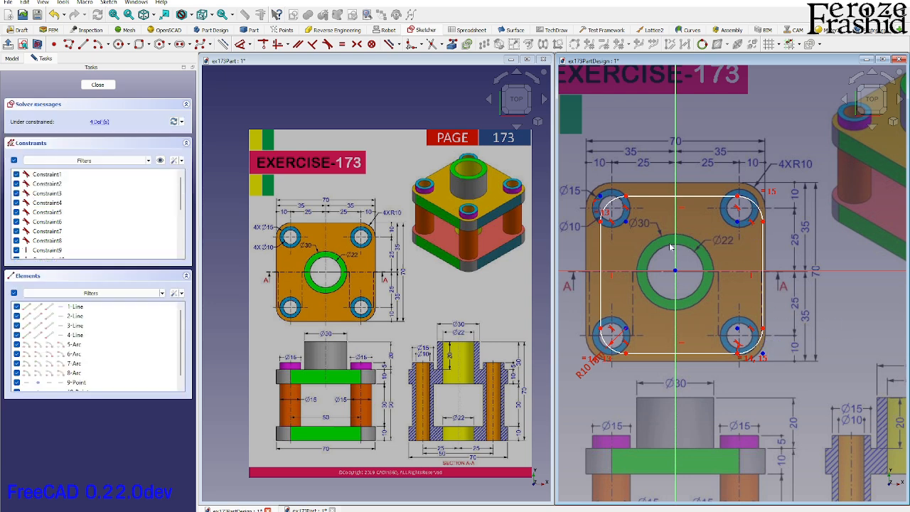
# Make two diagonally opposite corner-arc centres symmetric about the origin and constrain the upper and left edges to equal length.
pyautogui.click(739, 333)
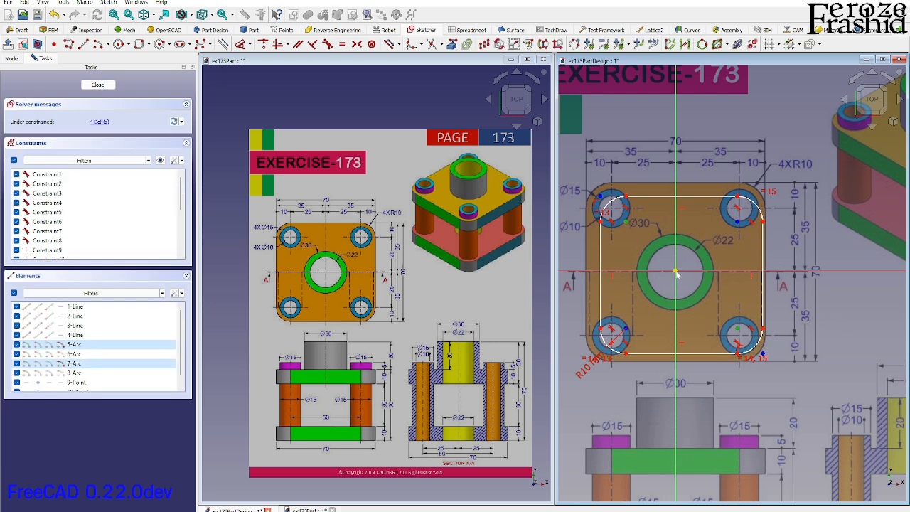
pyautogui.press('s')
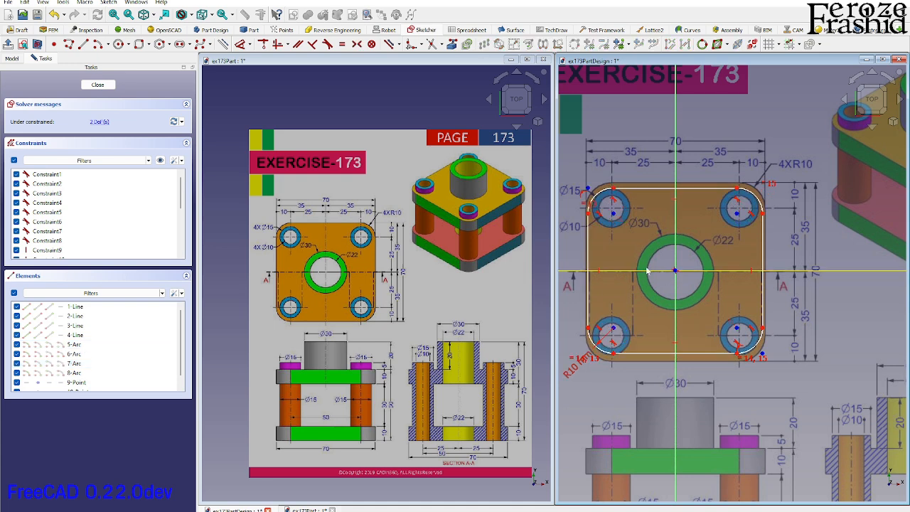
pyautogui.click(636, 193)
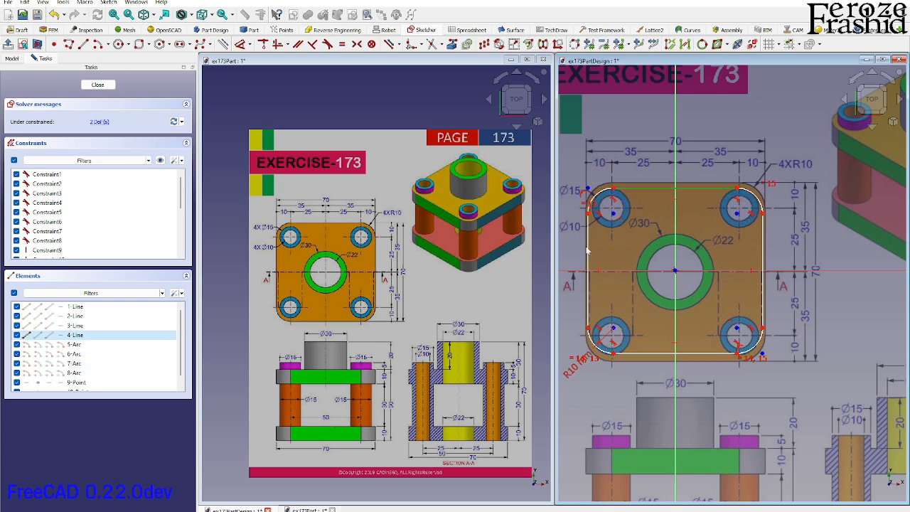
pyautogui.click(588, 250)
pyautogui.press('e')
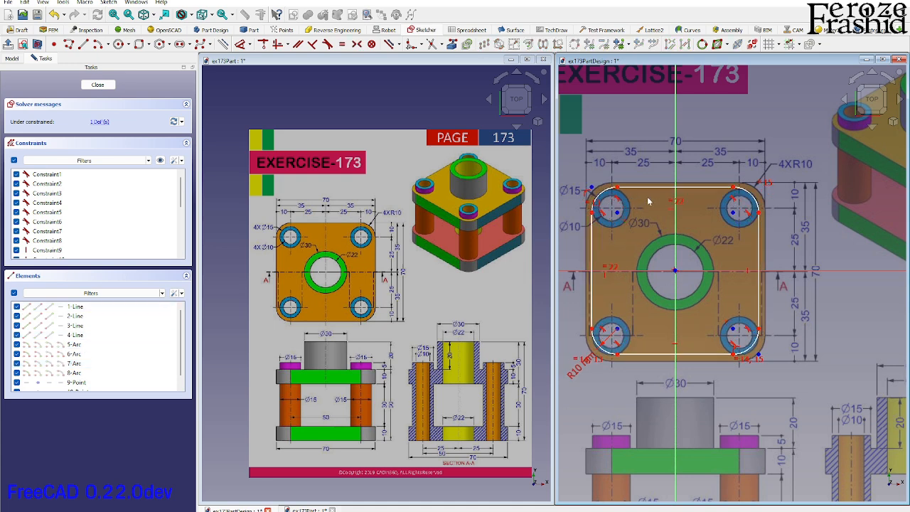
# Constrain the horizontal distance between the rounded rectangle's left and right edges to 70 mm.
pyautogui.click(758, 212)
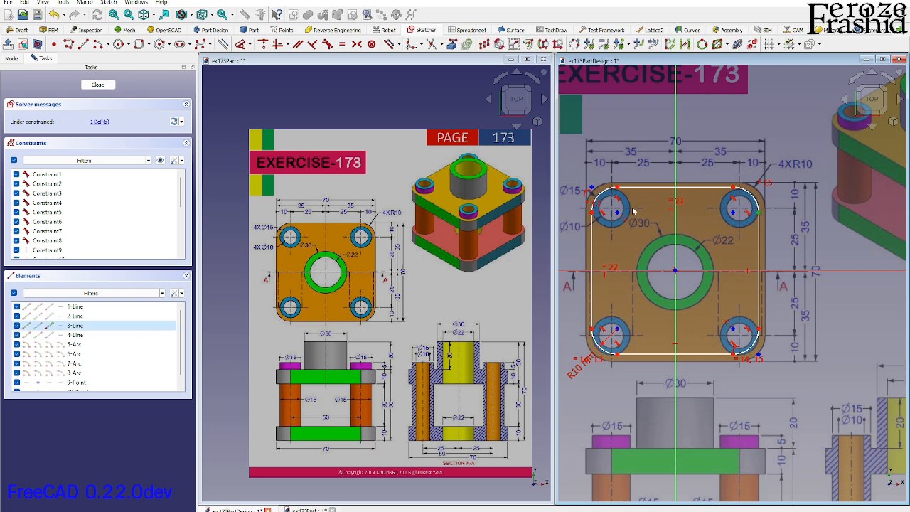
pyautogui.click(591, 216)
pyautogui.write('l')
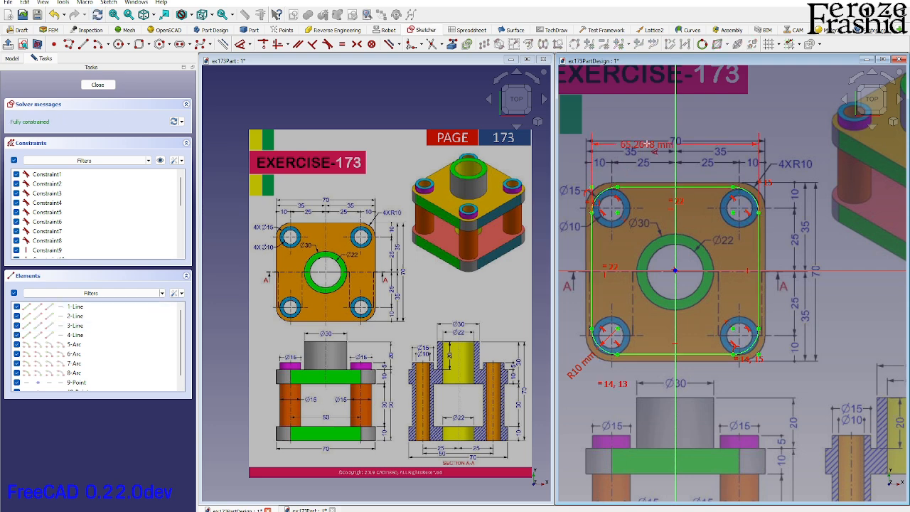
pyautogui.write('70')
pyautogui.press('Return')
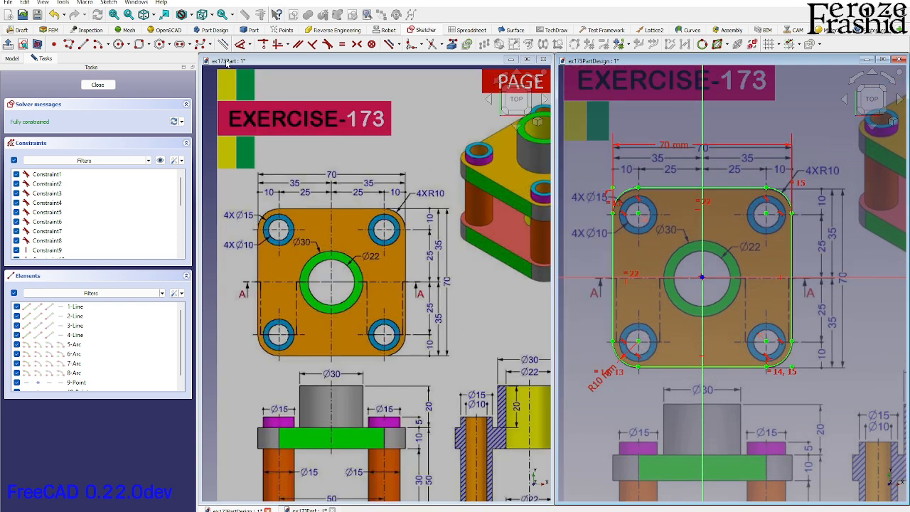
# Draw a 15 mm diameter circle centred on the plate's upper-left corner-arc centre.
pyautogui.click(118, 44)
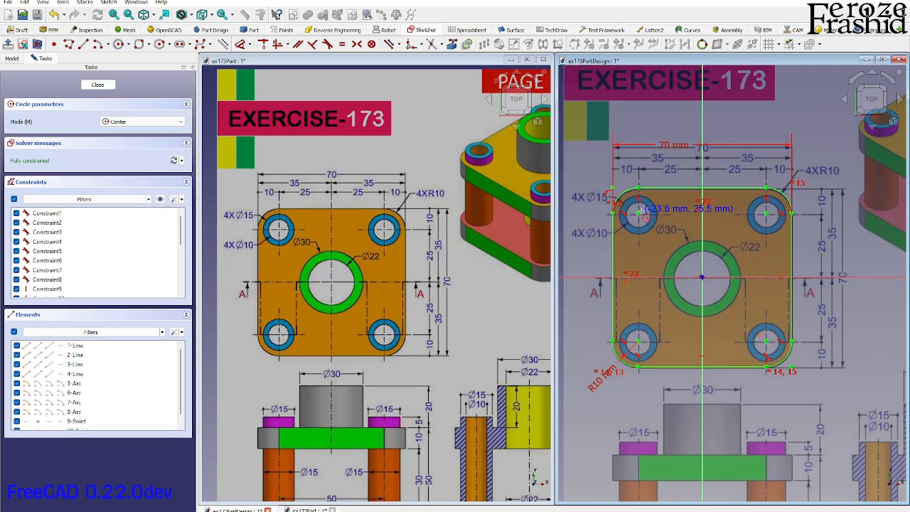
pyautogui.click(638, 212)
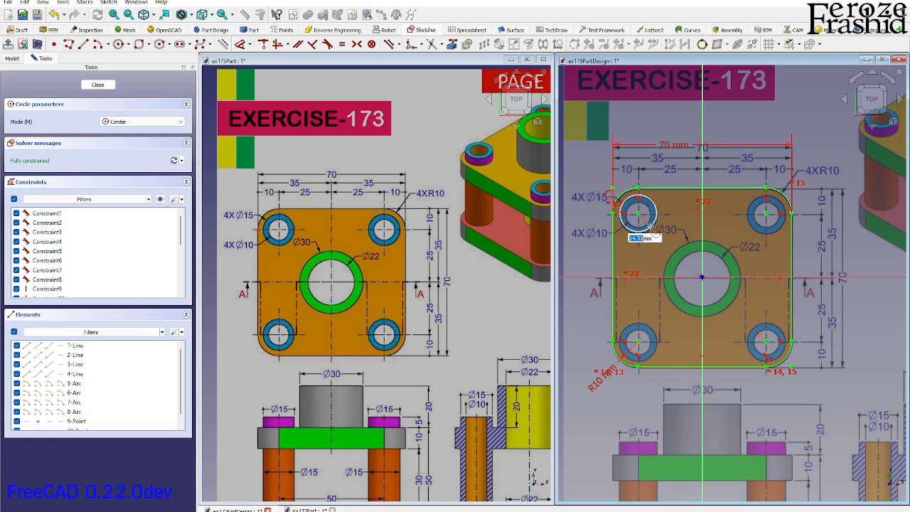
pyautogui.write('15')
pyautogui.press('Return')
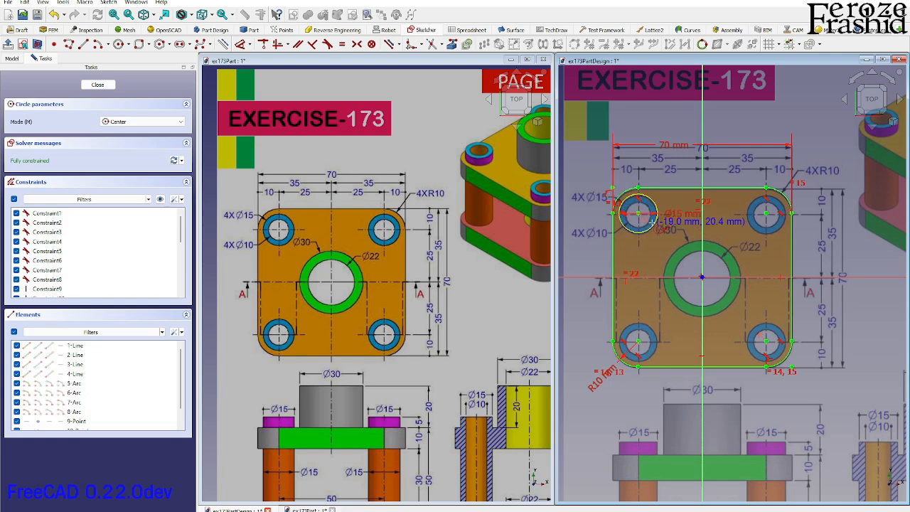
# Add circles at the other three corner-arc centres and constrain them equal to the 15 mm circle.
pyautogui.click(767, 212)
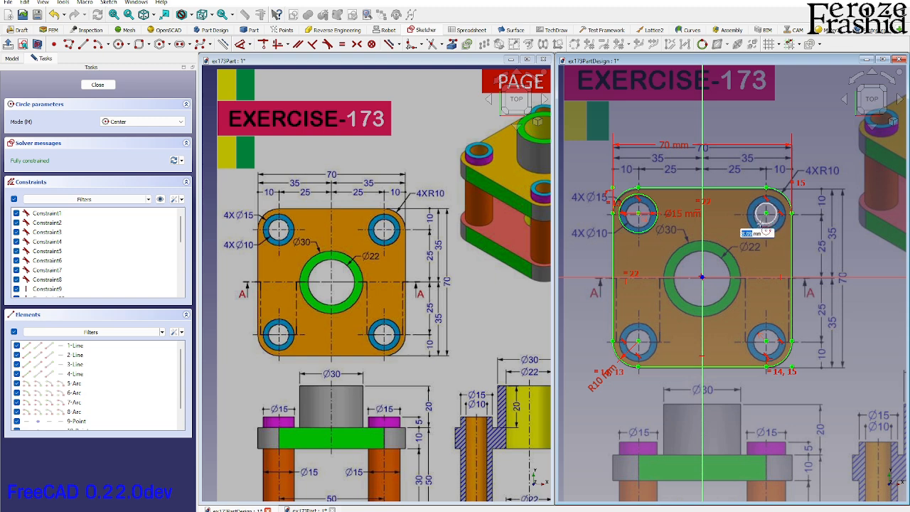
pyautogui.click(759, 229)
pyautogui.click(767, 341)
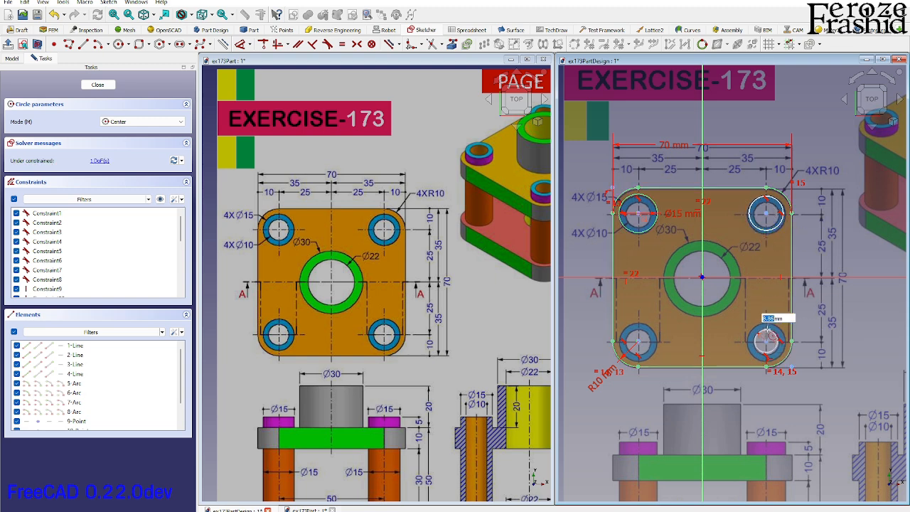
pyautogui.click(769, 325)
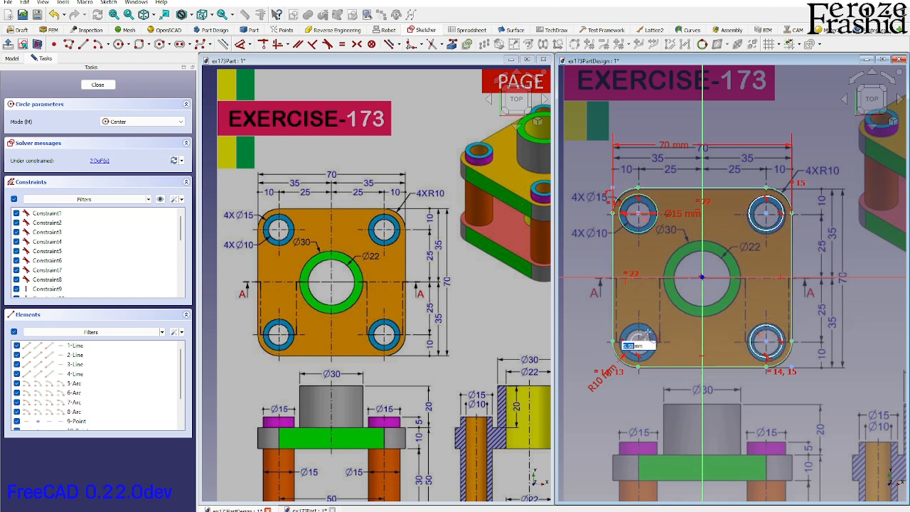
pyautogui.press('Escape')
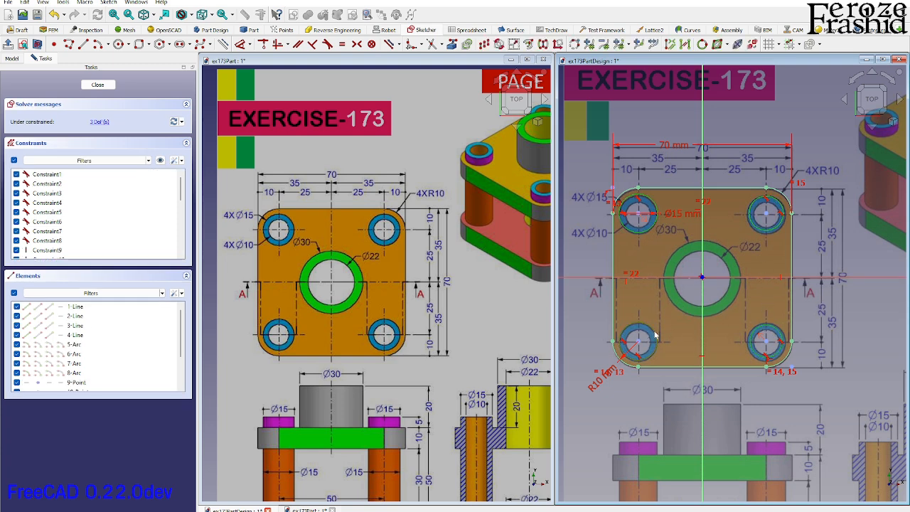
pyautogui.press('e')
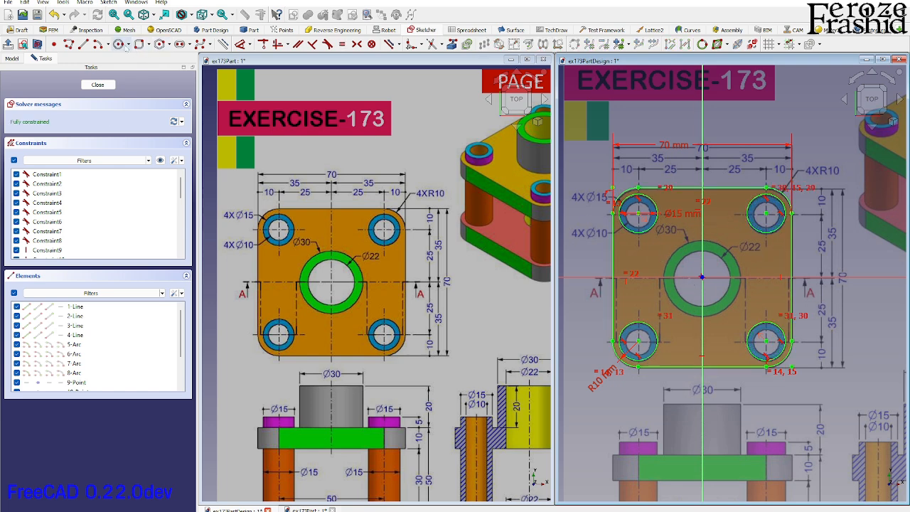
# Draw a 30 mm diameter circle centred on the sketch origin.
pyautogui.click(119, 45)
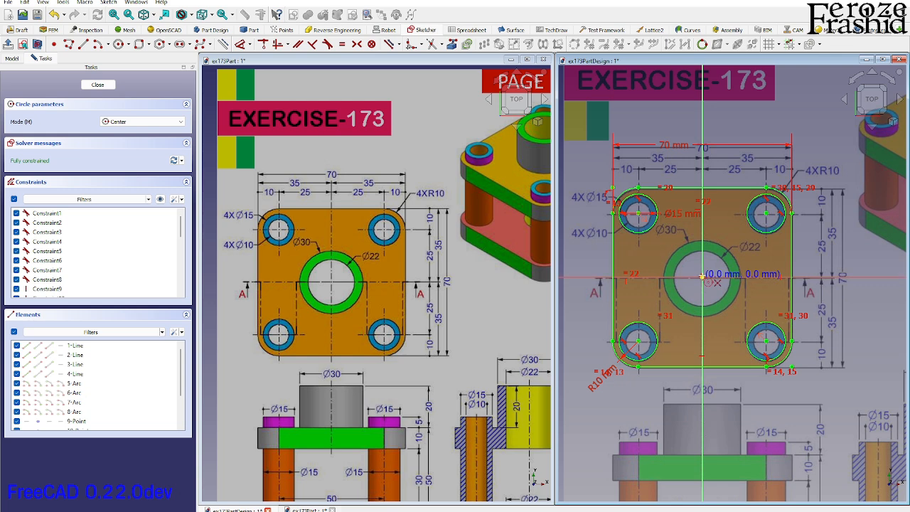
pyautogui.click(701, 277)
pyautogui.write('30')
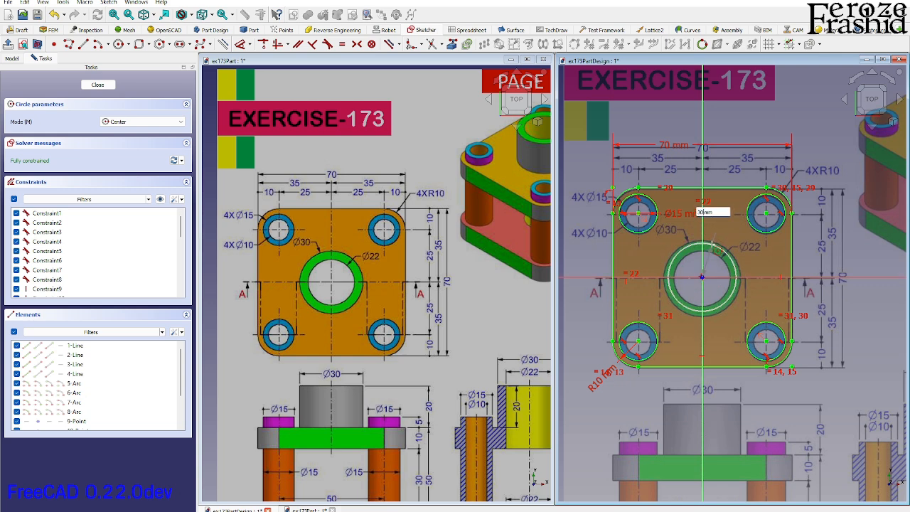
pyautogui.press('Return')
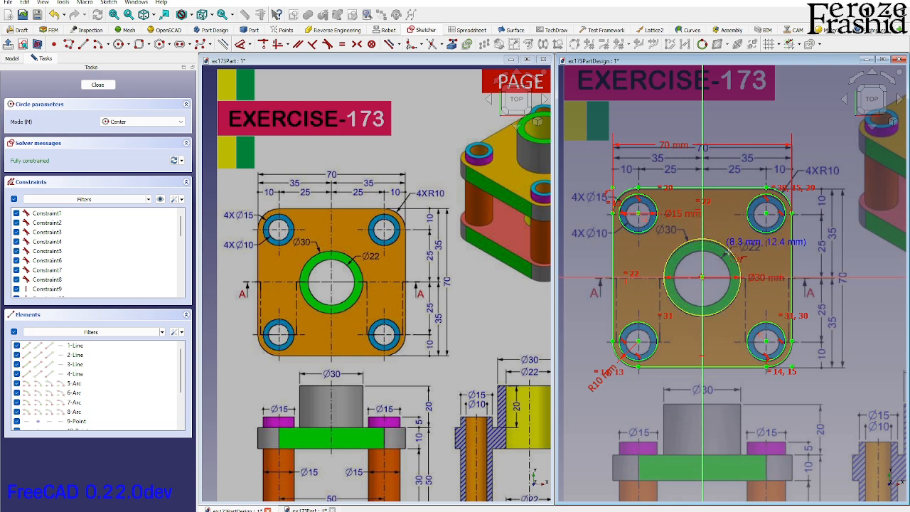
pyautogui.rightClick(757, 255)
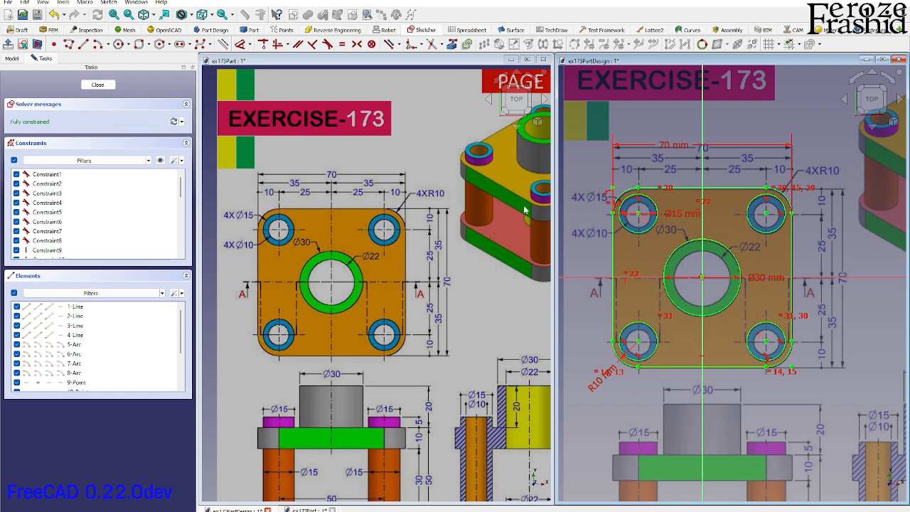
# Close the plate sketch and rename it sksBase.
pyautogui.click(98, 85)
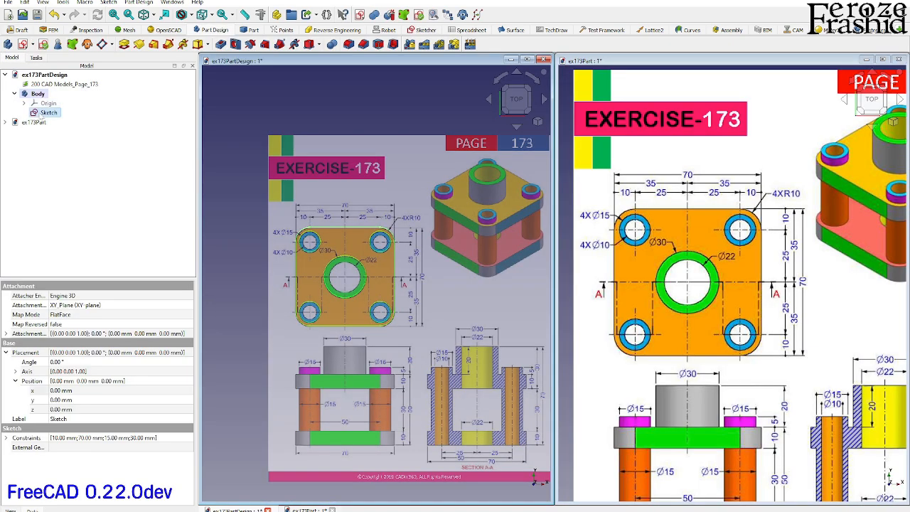
pyautogui.press('F2')
pyautogui.write('sksbase')
pyautogui.press('Return')
pyautogui.click(378, 96)
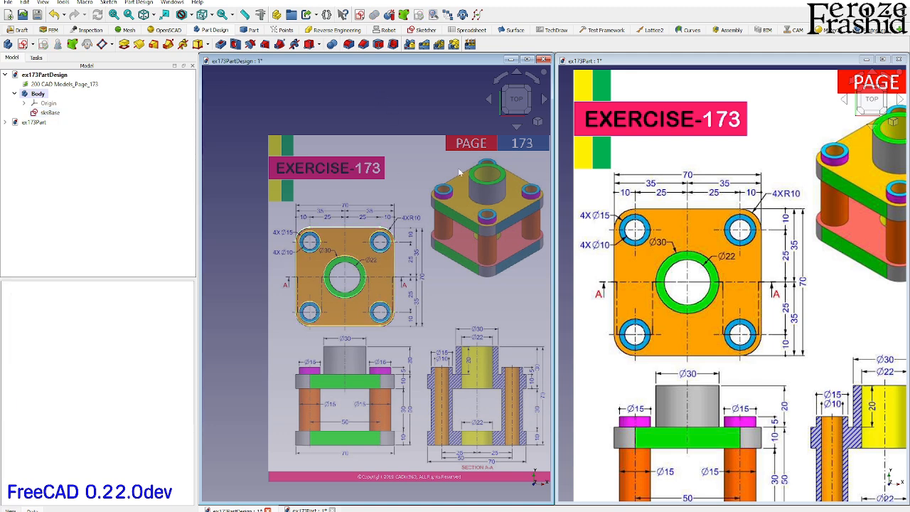
# Copy the sksBase sketch, leaving its XY-plane dependency out of the selection.
pyautogui.click(50, 113)
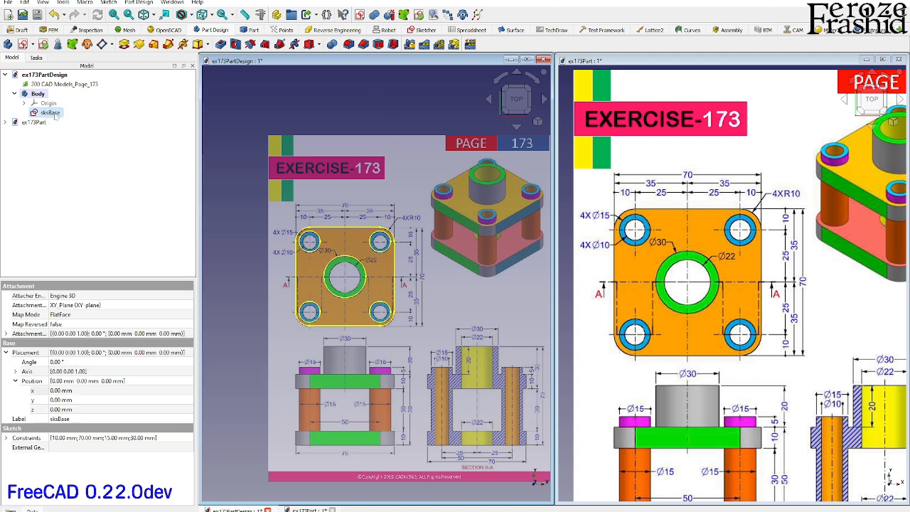
pyautogui.hotkey('ctrl', 'e')
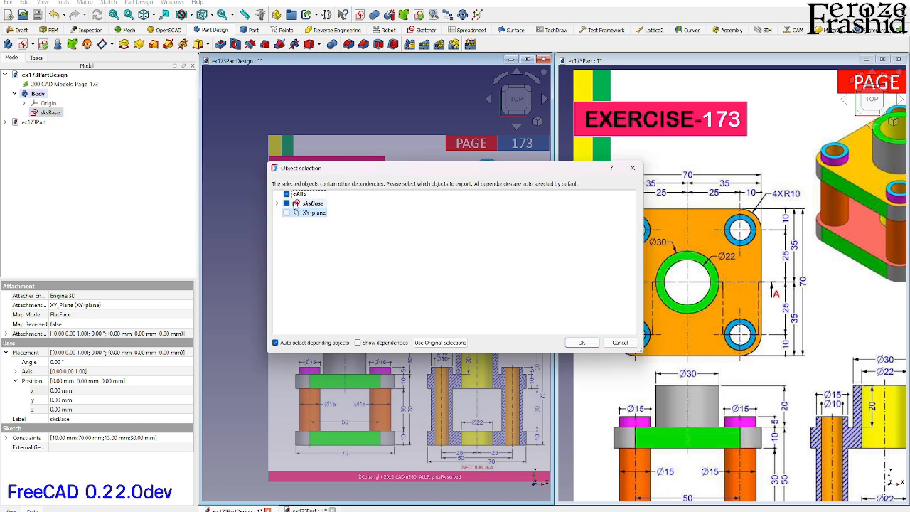
pyautogui.click(581, 342)
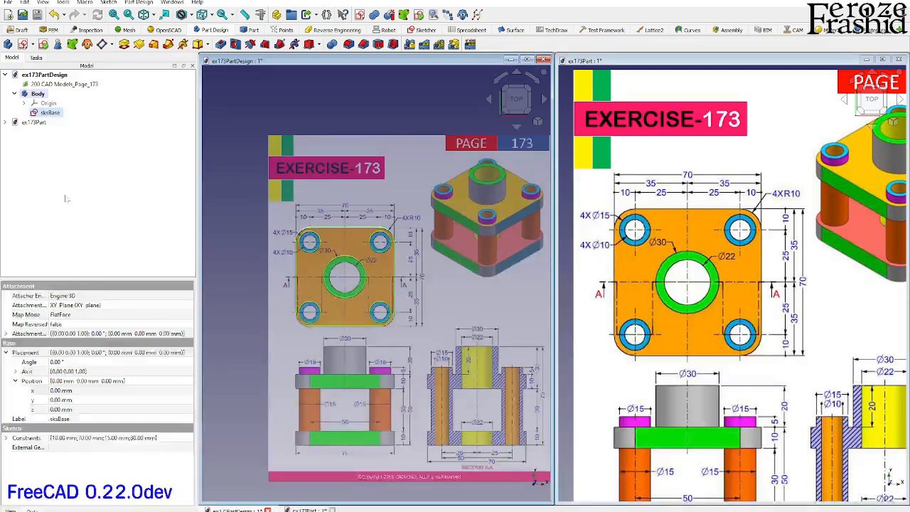
pyautogui.hotkey('ctrl', 'v')
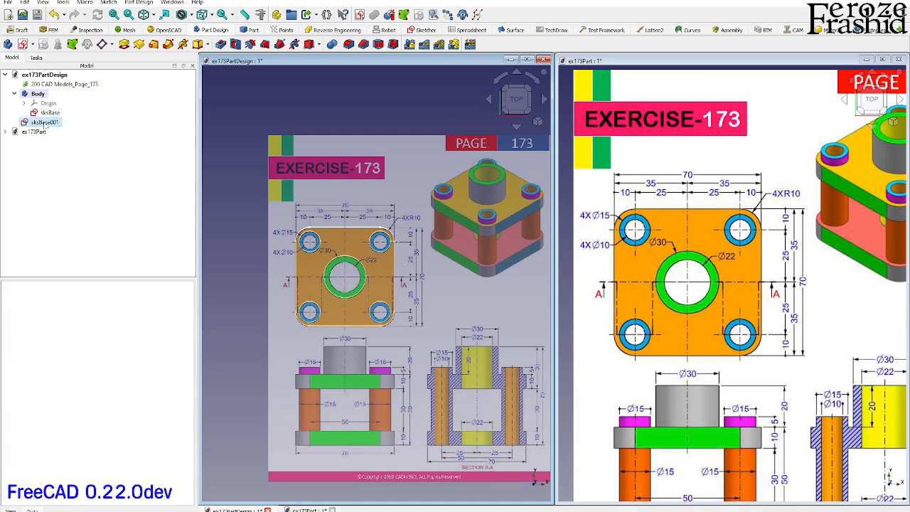
pyautogui.click(44, 122)
pyautogui.press('Delete')
# Make ex173Part the active document and paste the copied sksBase sketch into it.
pyautogui.click(701, 200)
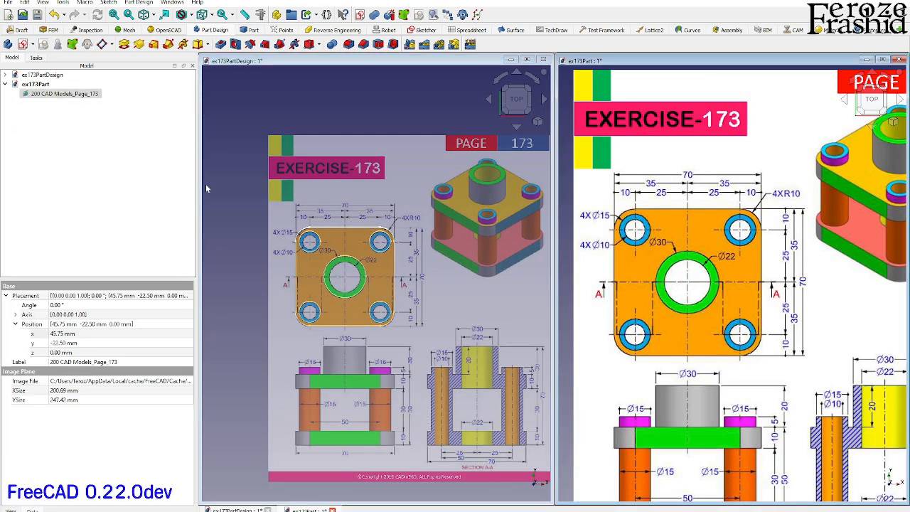
pyautogui.click(50, 129)
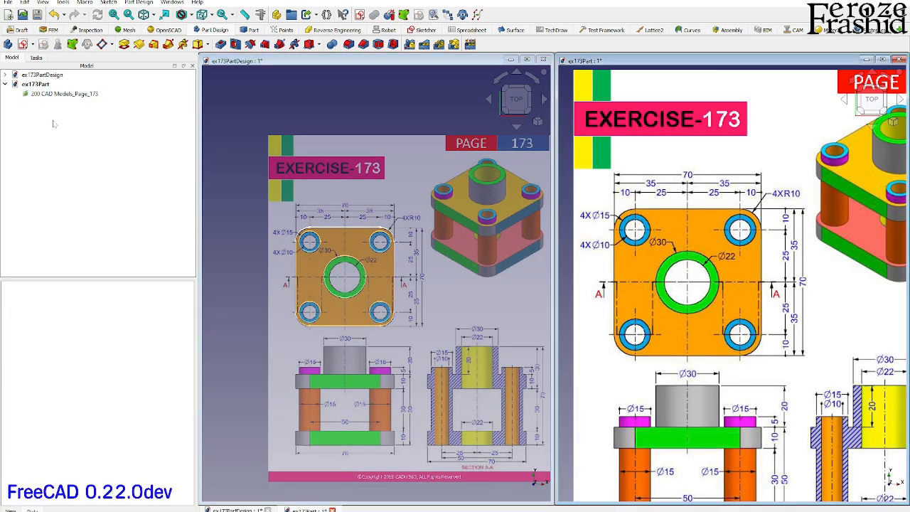
pyautogui.hotkey('ctrl', 'v')
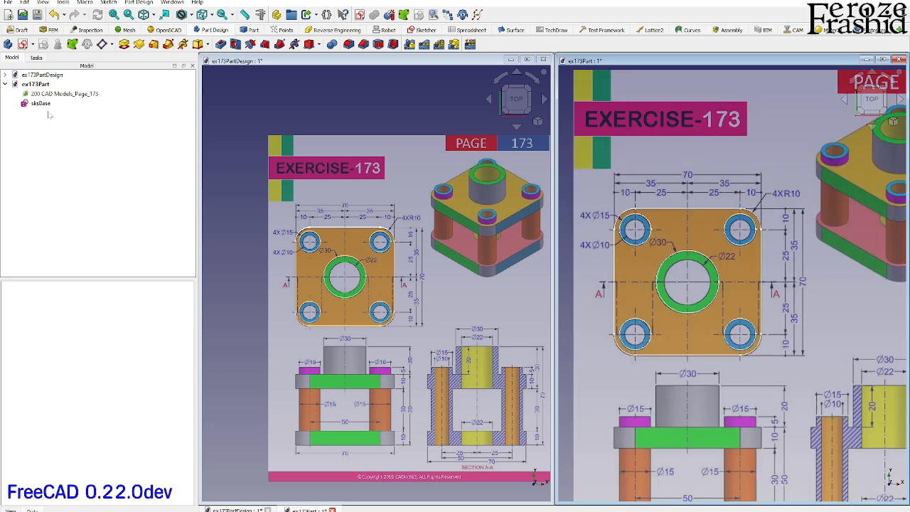
# Open the pasted sksBase sketch in ex173Part to examine its geometry and constraints, and close it again.
pyautogui.click(40, 103)
pyautogui.scroll(-1, 685, 266)
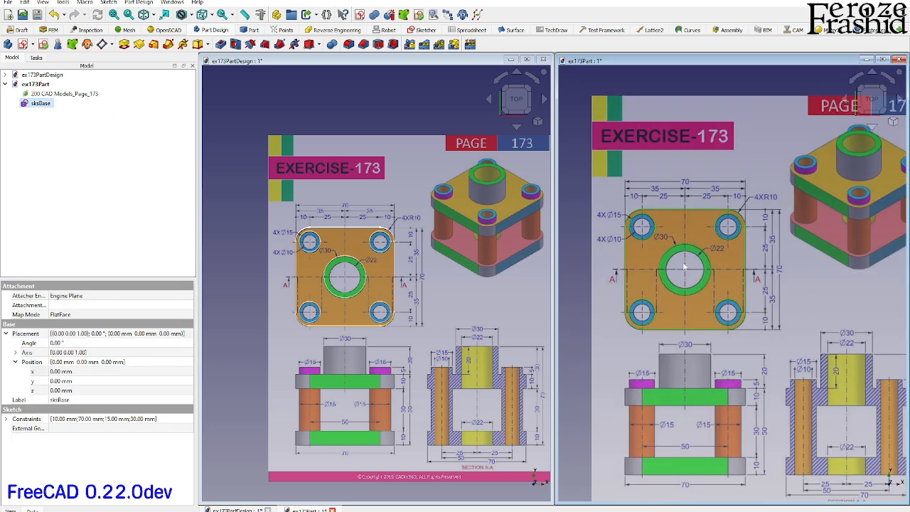
pyautogui.scroll(2, 681, 266)
pyautogui.scroll(-2, 711, 275)
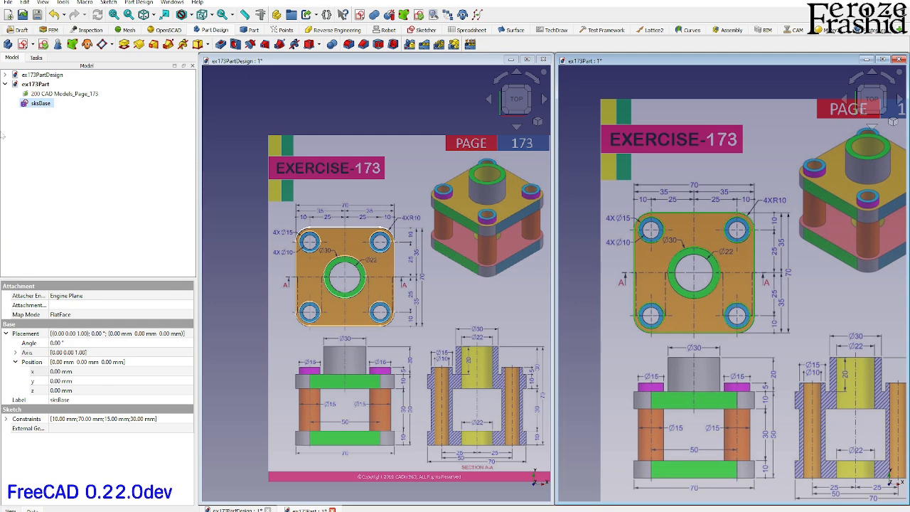
pyautogui.doubleClick(45, 105)
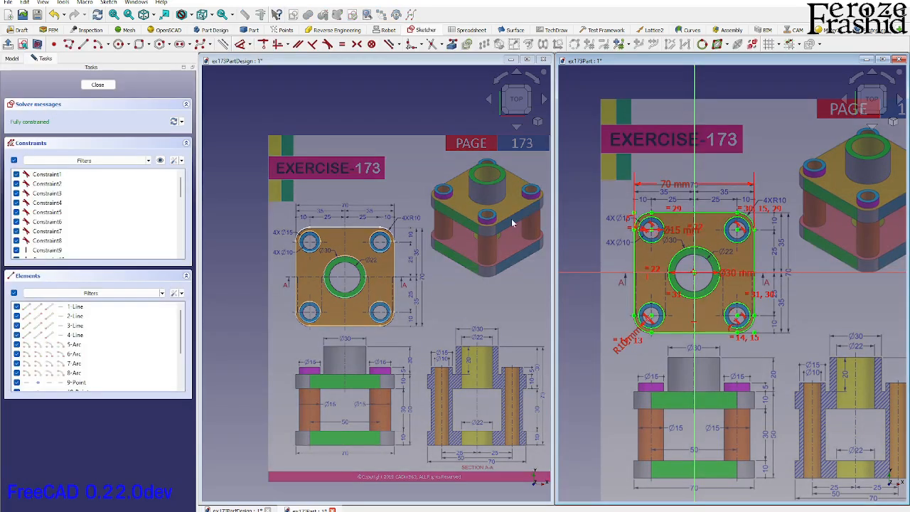
pyautogui.click(98, 85)
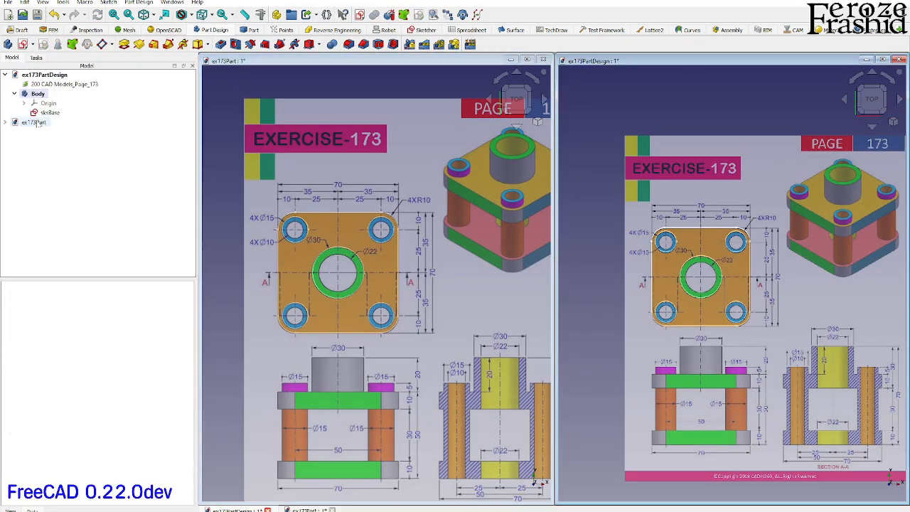
# Pad the sksBase sketch of the ex173PartDesign body by 10 mm.
pyautogui.click(628, 189)
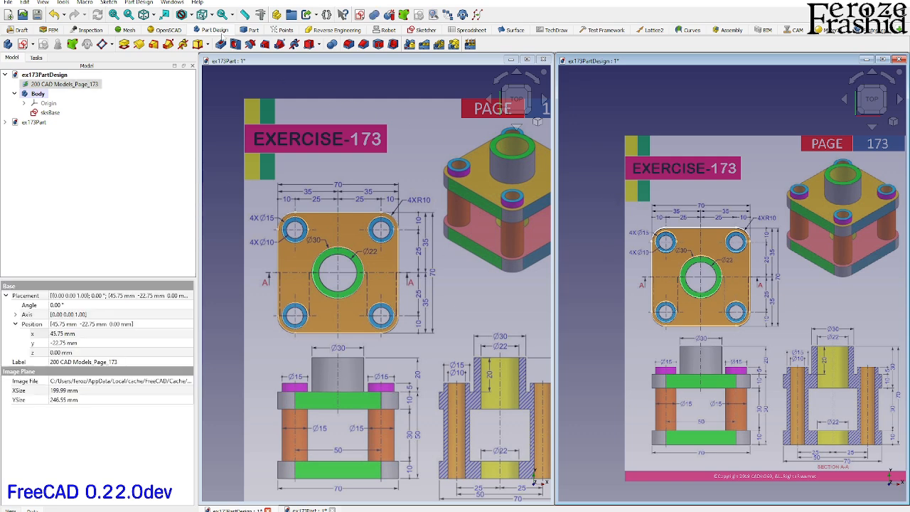
pyautogui.click(50, 113)
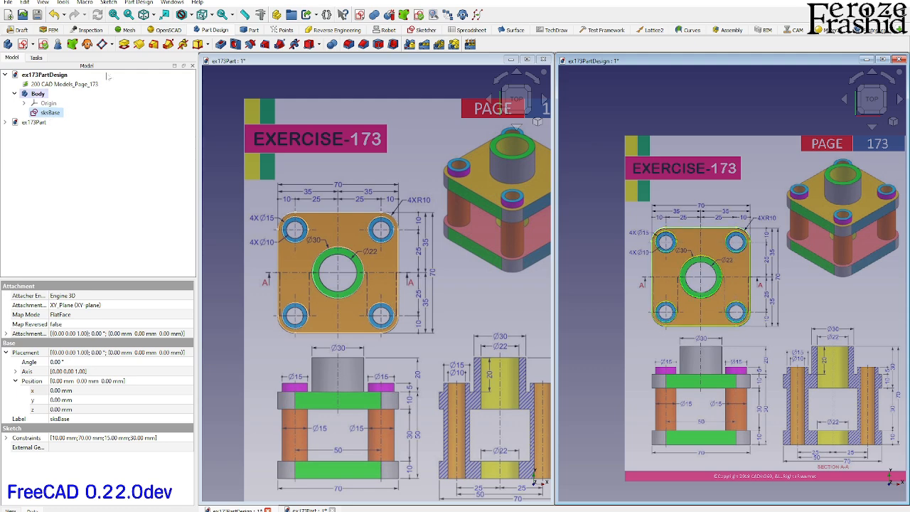
pyautogui.click(124, 44)
pyautogui.write('10')
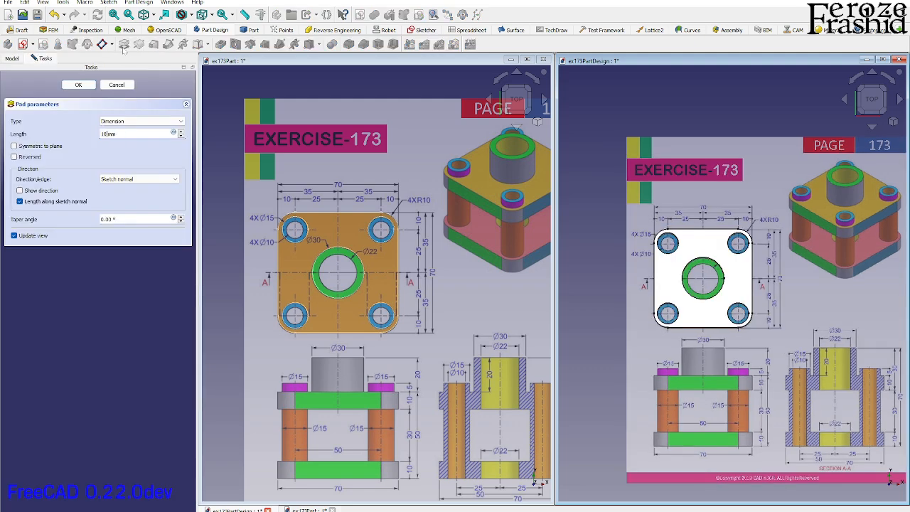
pyautogui.press('Return')
pyautogui.moveTo(723, 298); pyautogui.dragTo(753, 269, button='middle')
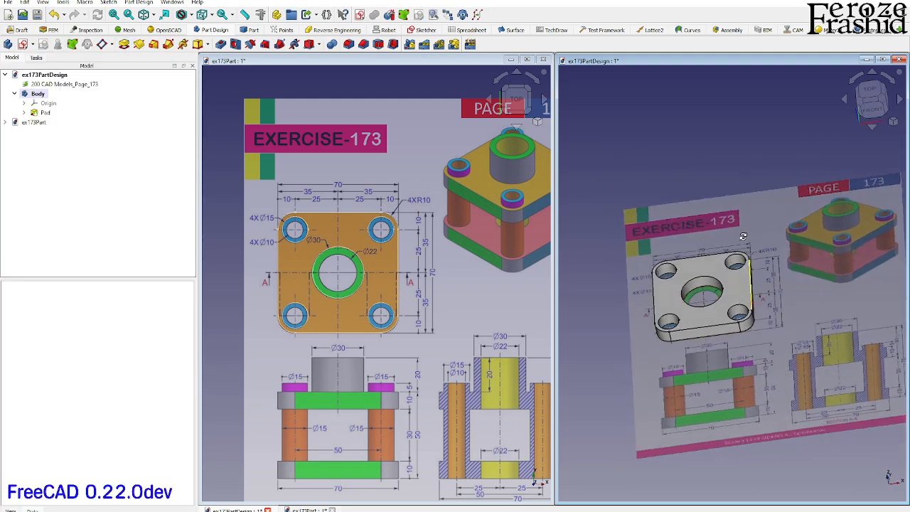
# Extrude the sksBase sketch in ex173Part with the Part workbench, 10 mm along its normal as a solid.
pyautogui.click(378, 278)
pyautogui.click(38, 103)
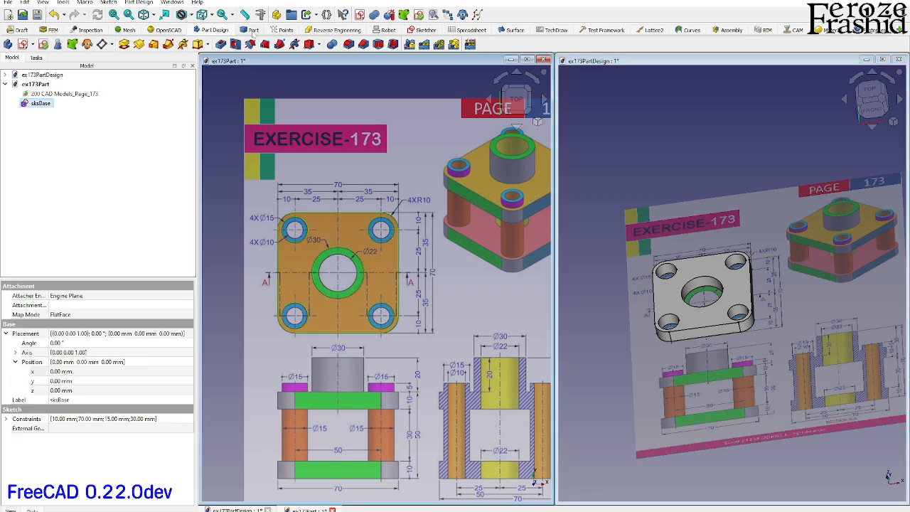
pyautogui.click(252, 30)
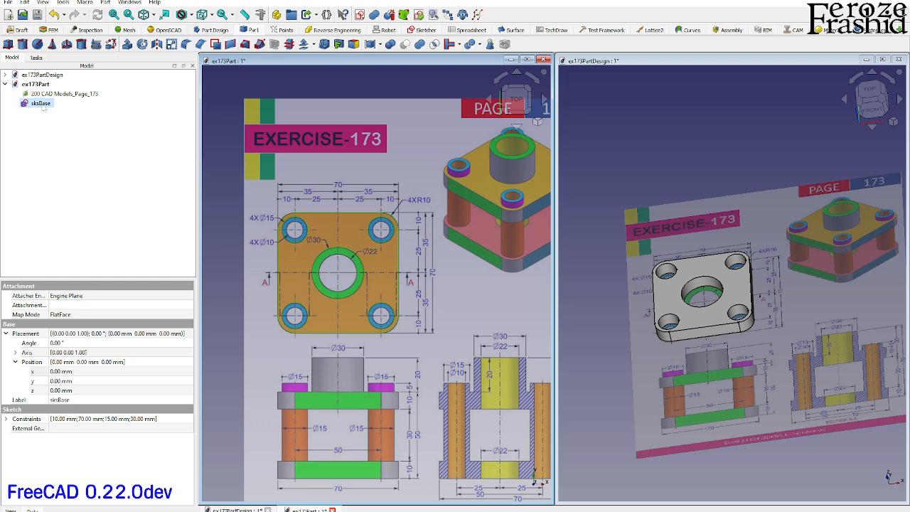
pyautogui.click(126, 44)
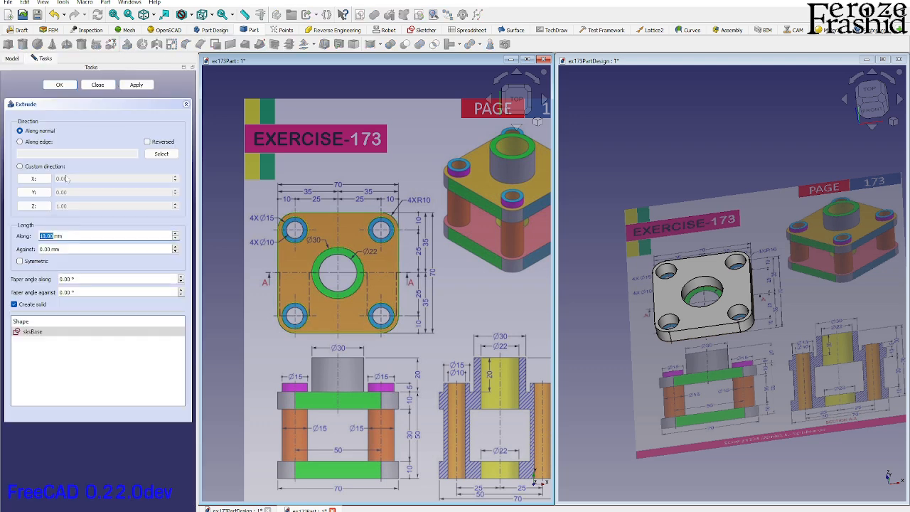
pyautogui.press('Return')
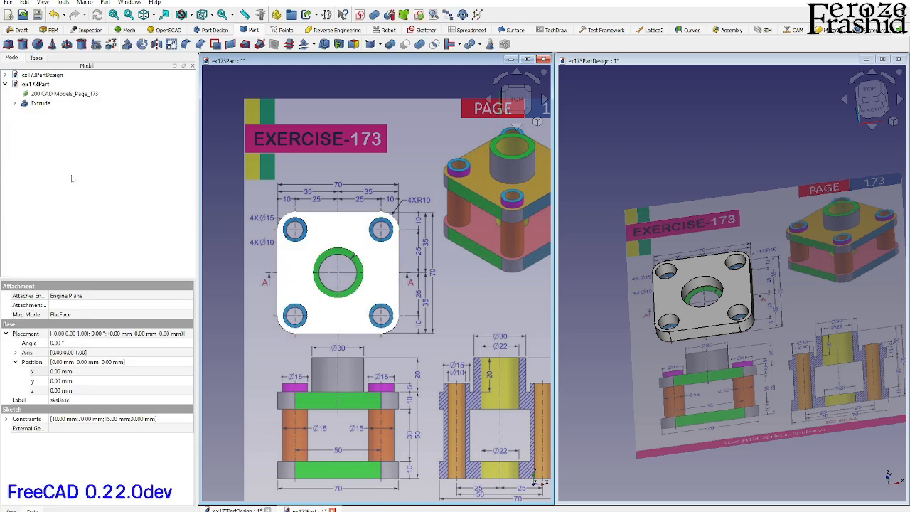
pyautogui.click(5, 76)
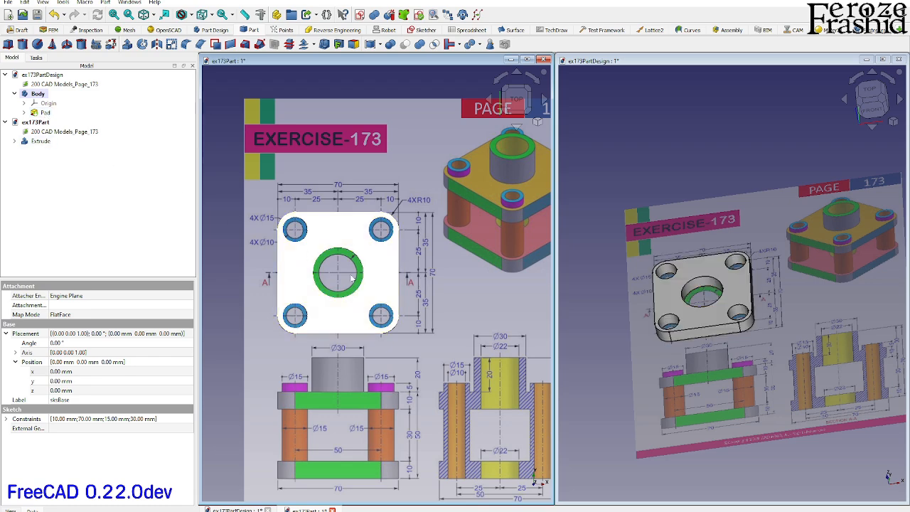
pyautogui.moveTo(405, 313); pyautogui.dragTo(397, 241, button='middle')
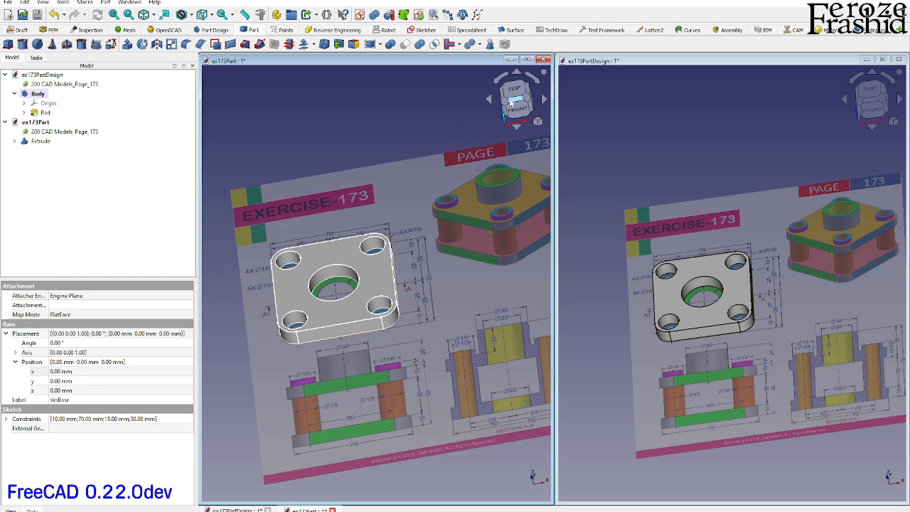
# Make ex173PartDesign active and start a new Part Design sketch on the body's XY plane.
pyautogui.click(514, 99)
pyautogui.click(869, 101)
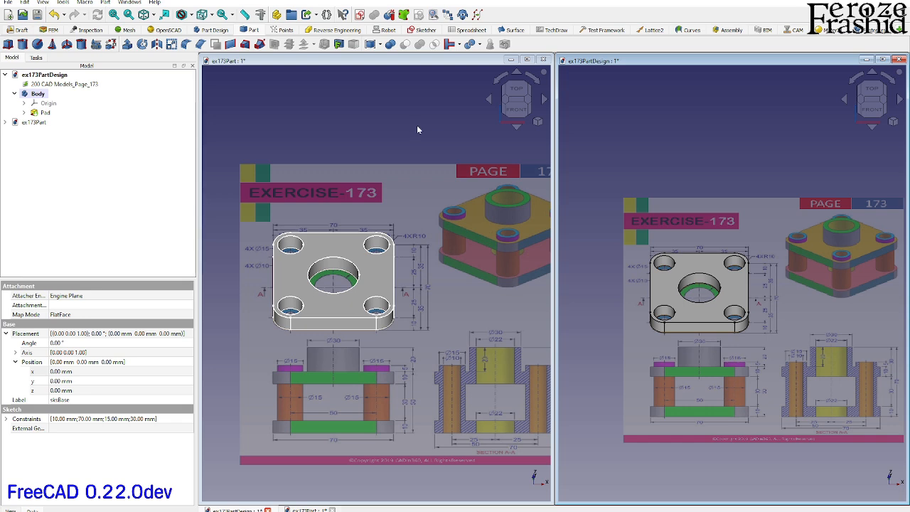
pyautogui.click(370, 277)
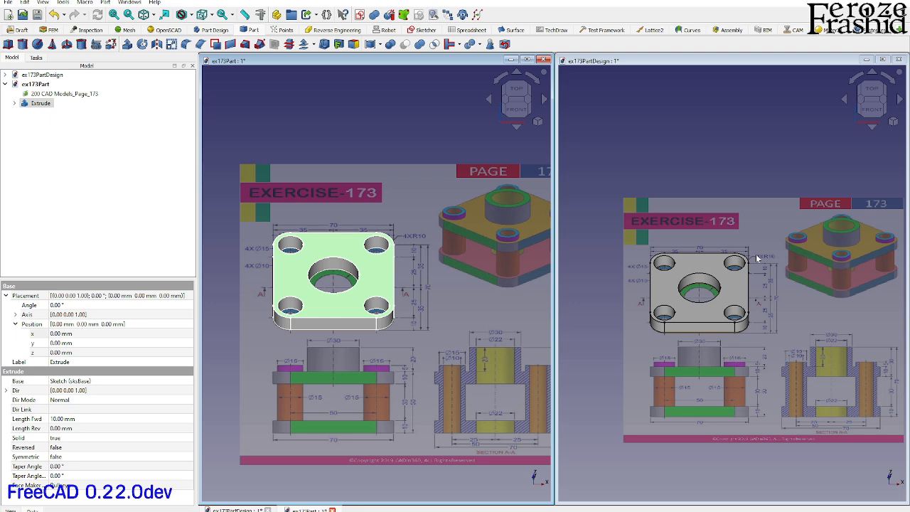
pyautogui.click(723, 150)
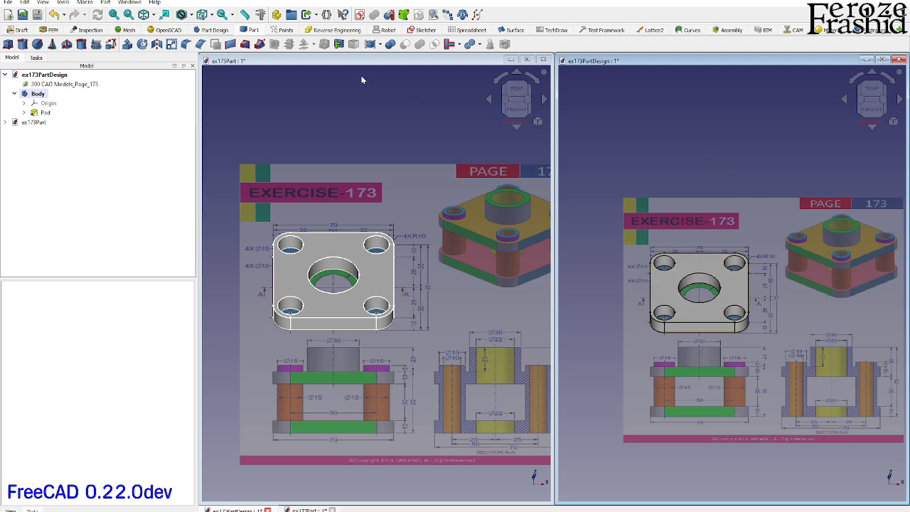
pyautogui.click(212, 29)
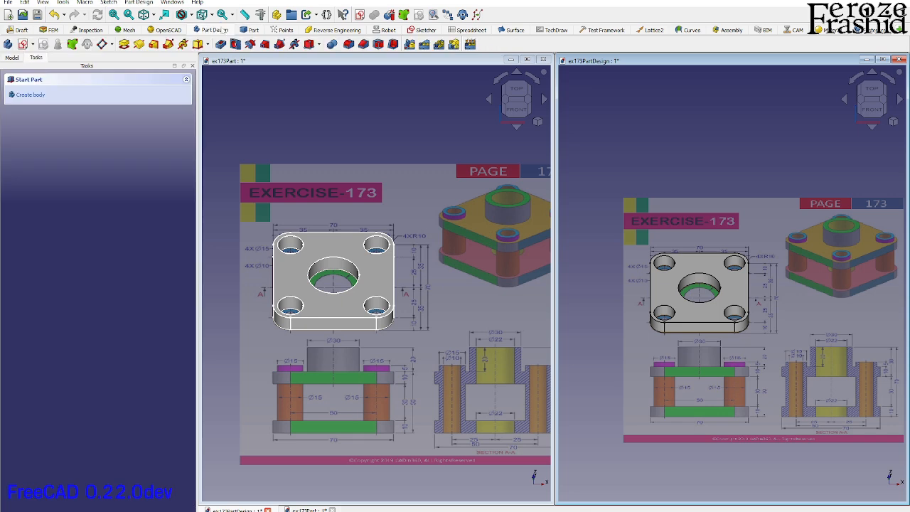
pyautogui.click(12, 58)
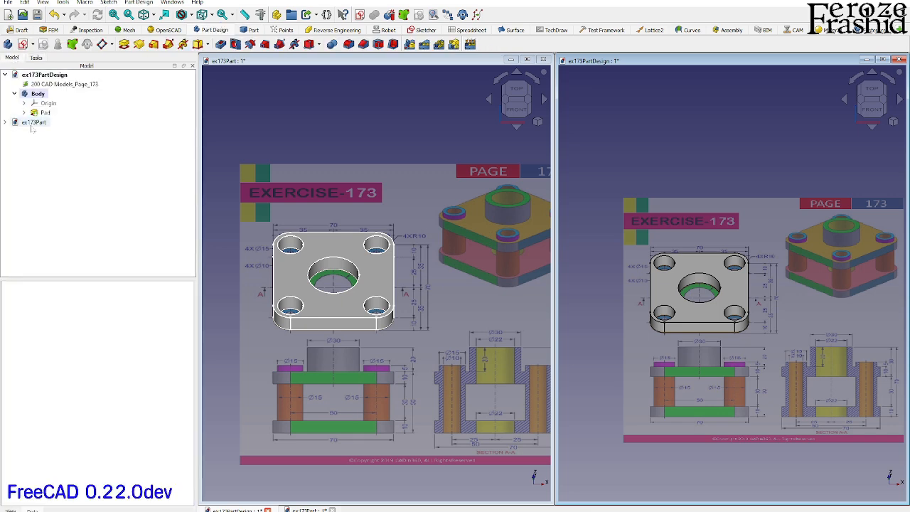
pyautogui.click(23, 44)
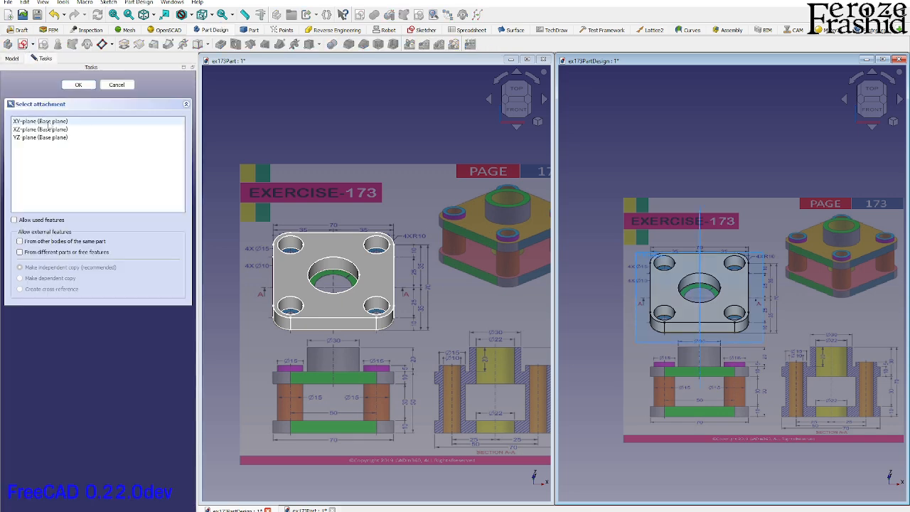
pyautogui.click(78, 84)
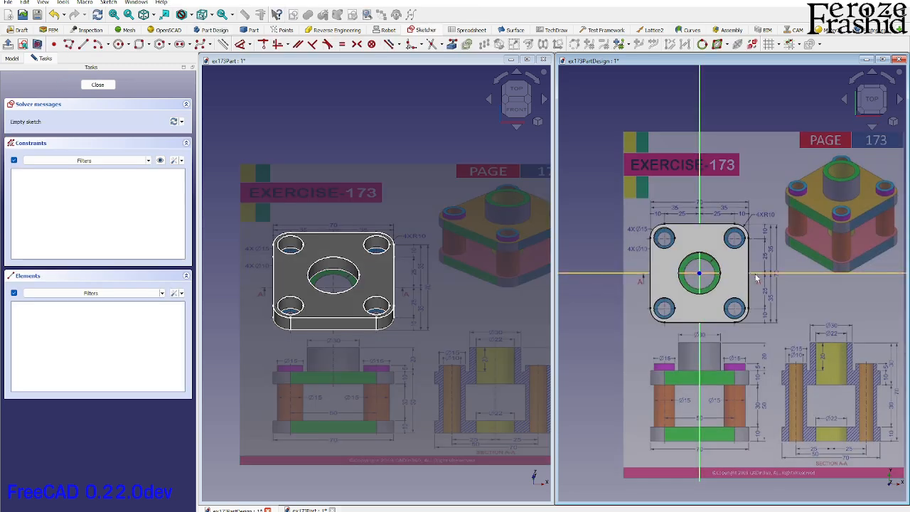
# Sketch two concentric circles of 15 mm and 10 mm diameter at the centre of the plate's lower-left corner hole.
pyautogui.scroll(3, 699, 270)
pyautogui.scroll(1, 698, 270)
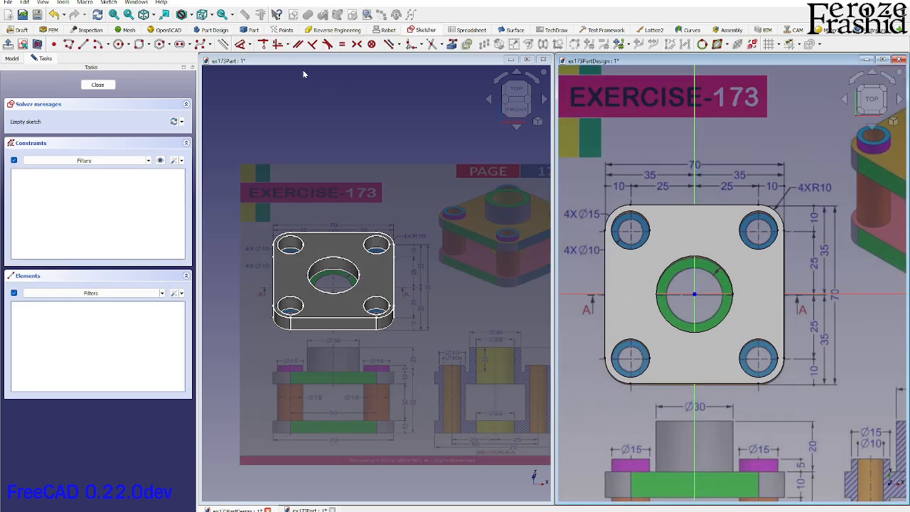
pyautogui.click(119, 44)
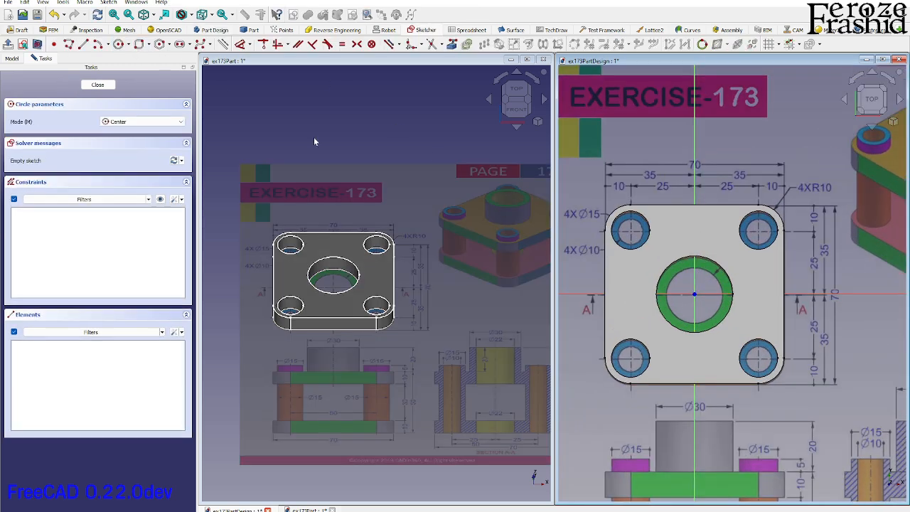
pyautogui.click(630, 358)
pyautogui.write('15')
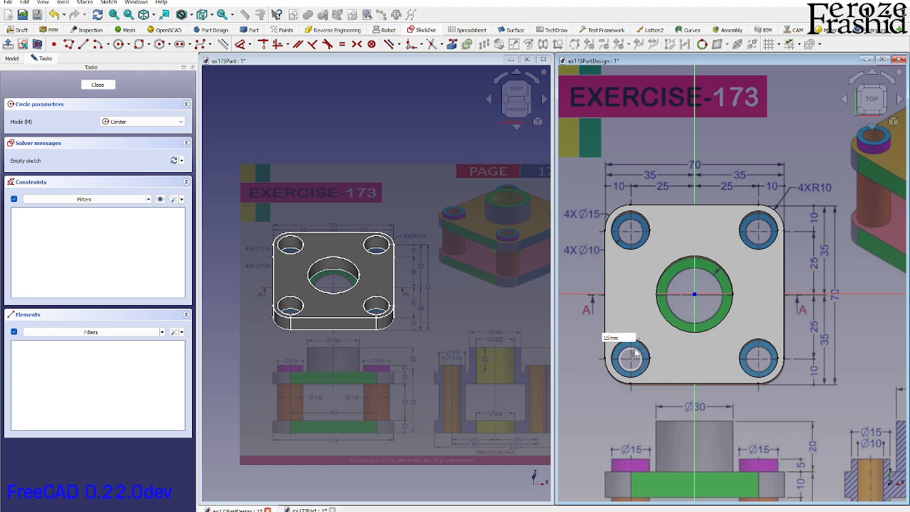
pyautogui.press('Return')
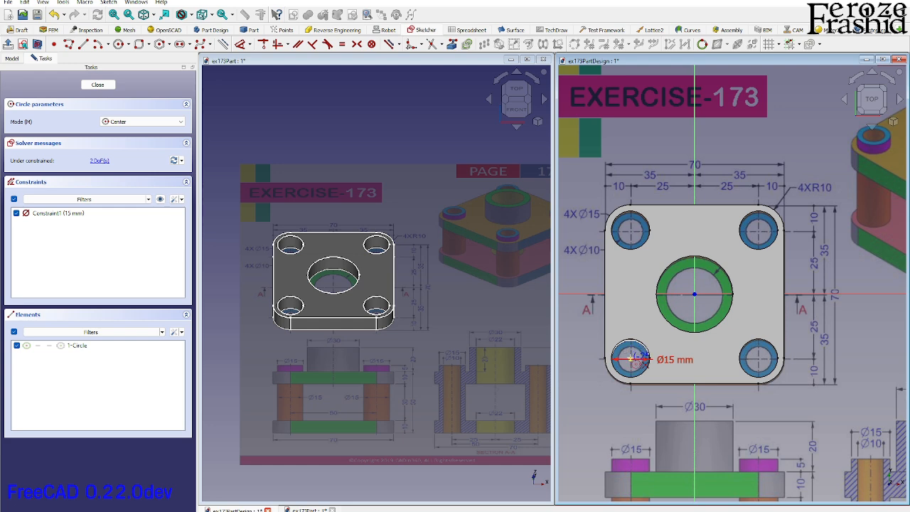
pyautogui.click(629, 358)
pyautogui.write('10')
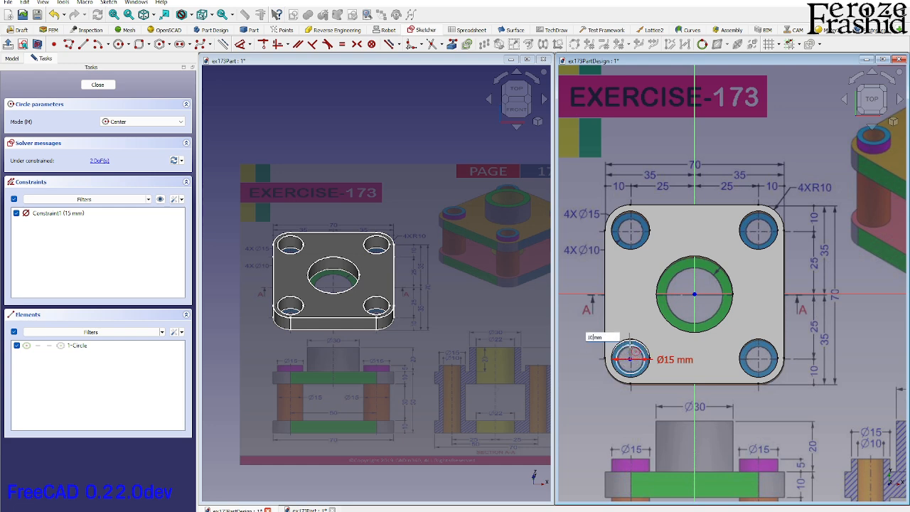
pyautogui.press('Return')
pyautogui.press('Escape')
# Constrain the circles' shared centre 25 mm horizontally and 25 mm vertically from the origin.
pyautogui.click(630, 359)
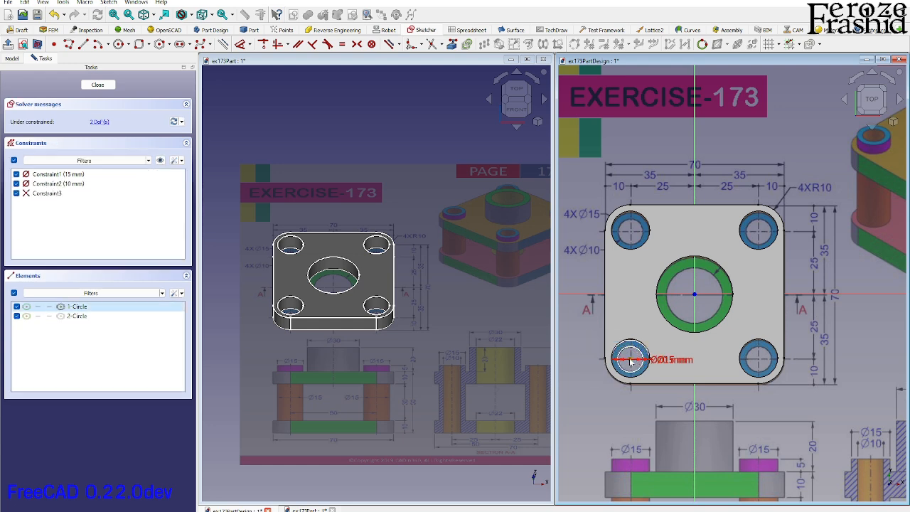
pyautogui.press('d')
pyautogui.click(667, 400)
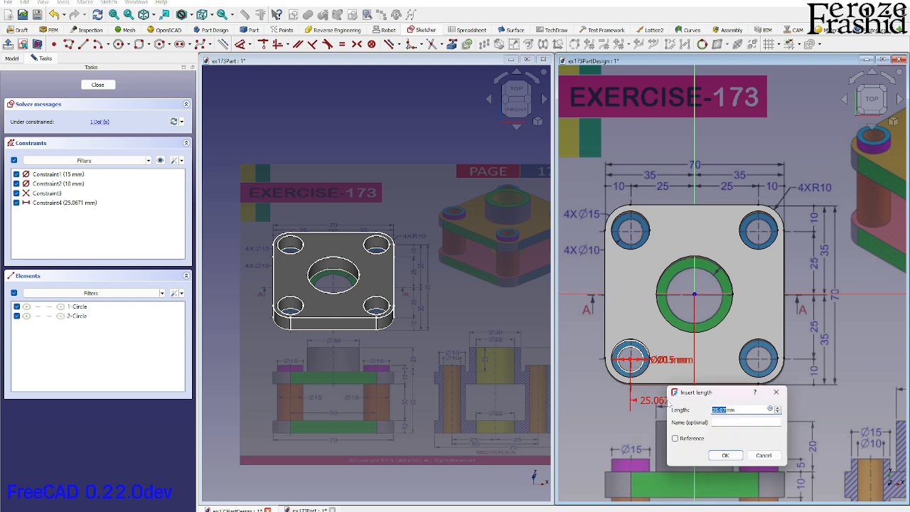
pyautogui.write('25')
pyautogui.press('Return')
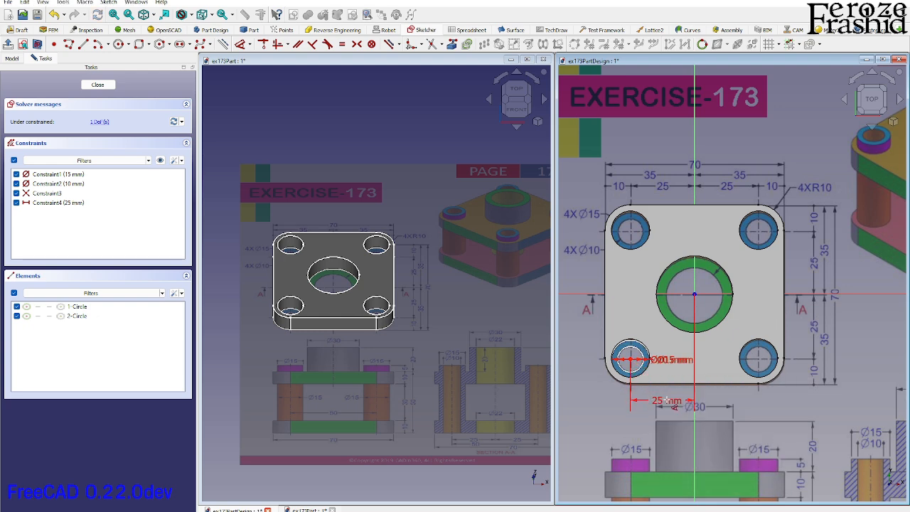
pyautogui.click(629, 359)
pyautogui.click(631, 328)
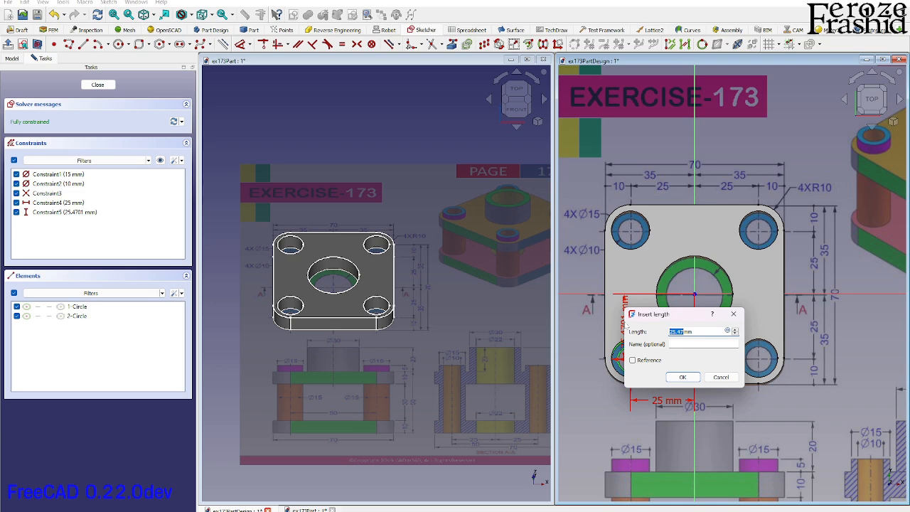
pyautogui.write('25')
pyautogui.press('Return')
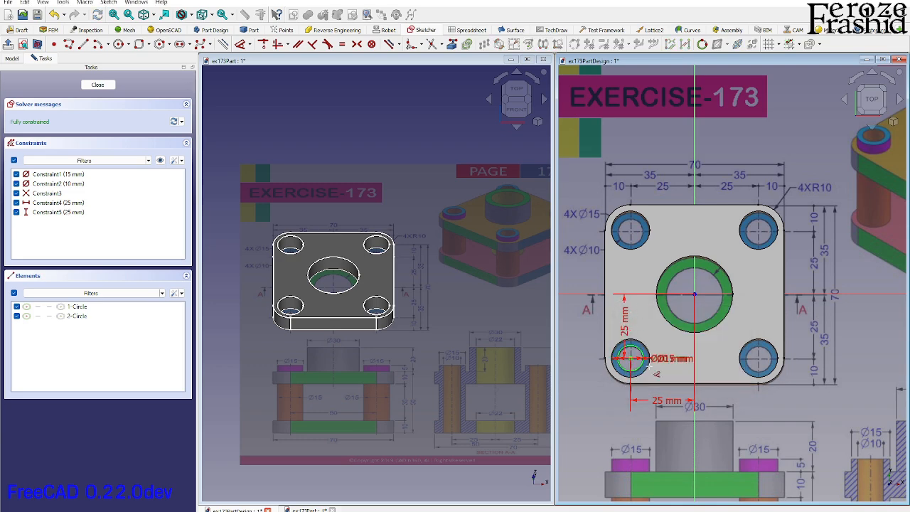
# Check the constrained pillar circles against the plate's corner hole and close the sketch.
pyautogui.scroll(5, 657, 374)
pyautogui.scroll(-3, 651, 362)
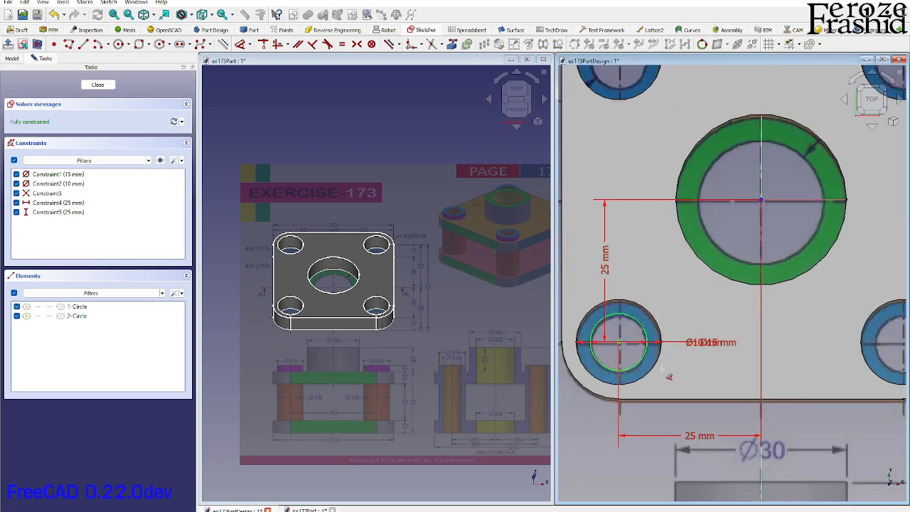
pyautogui.scroll(-2, 675, 368)
pyautogui.moveTo(676, 369)
pyautogui.mouseDown(button='middle')
pyautogui.moveTo(732, 335)
pyautogui.moveTo(699, 359)
pyautogui.moveTo(661, 343)
pyautogui.moveTo(653, 369)
pyautogui.moveTo(697, 344)
pyautogui.moveTo(667, 372)
pyautogui.moveTo(696, 351)
pyautogui.mouseUp(button='middle')
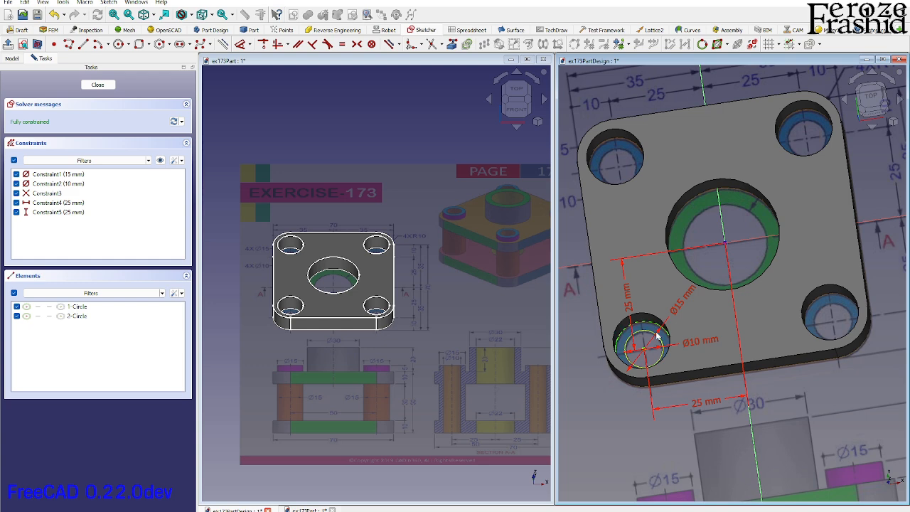
pyautogui.click(99, 86)
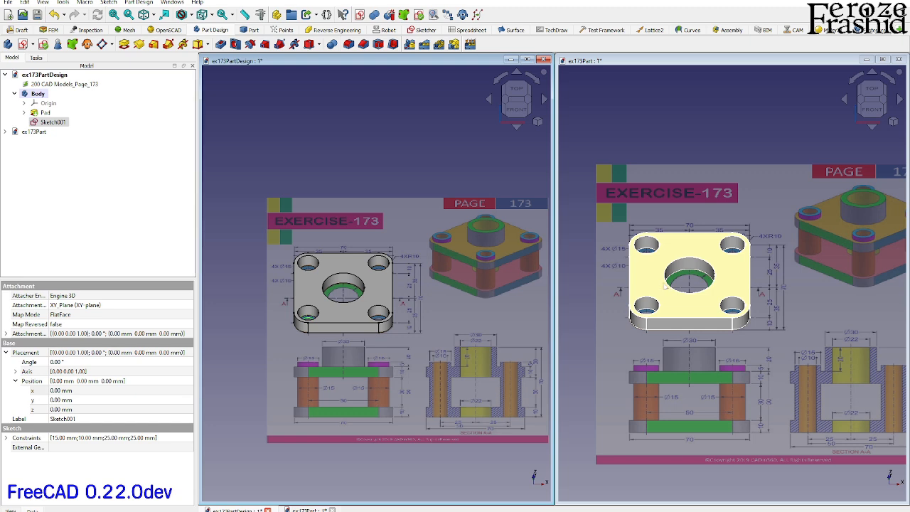
# In ex173Part, try to create a Part tube with outer radius 7.5 mm, inner radius 10 mm and height 55 mm.
pyautogui.click(686, 114)
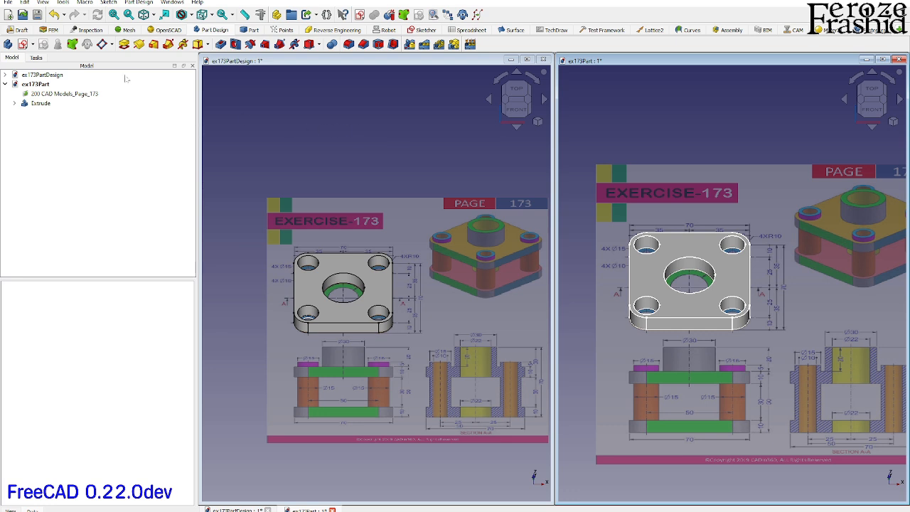
pyautogui.click(249, 30)
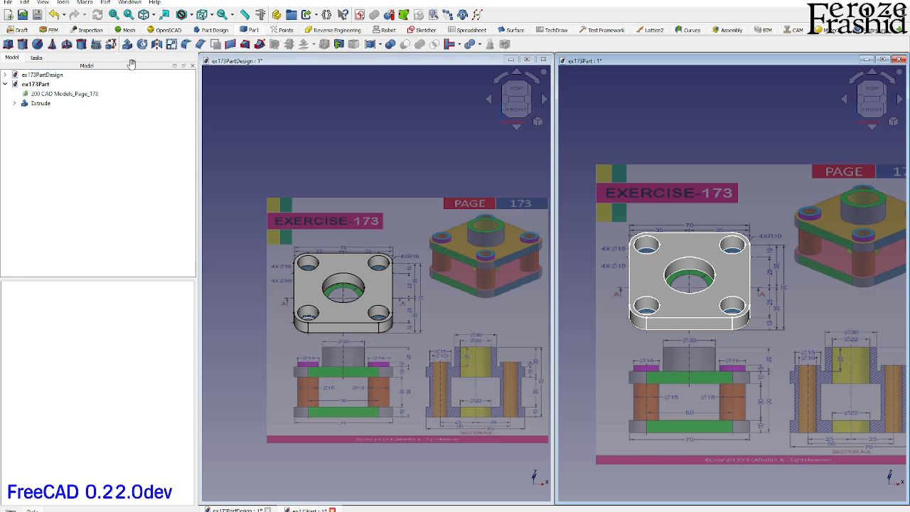
pyautogui.click(81, 45)
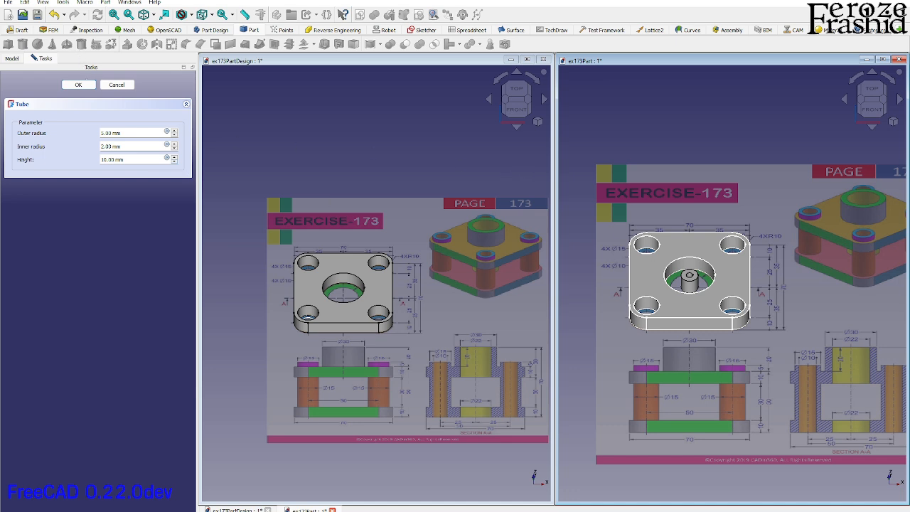
pyautogui.moveTo(121, 133); pyautogui.dragTo(100, 133)
pyautogui.write('7.5')
pyautogui.press('Tab')
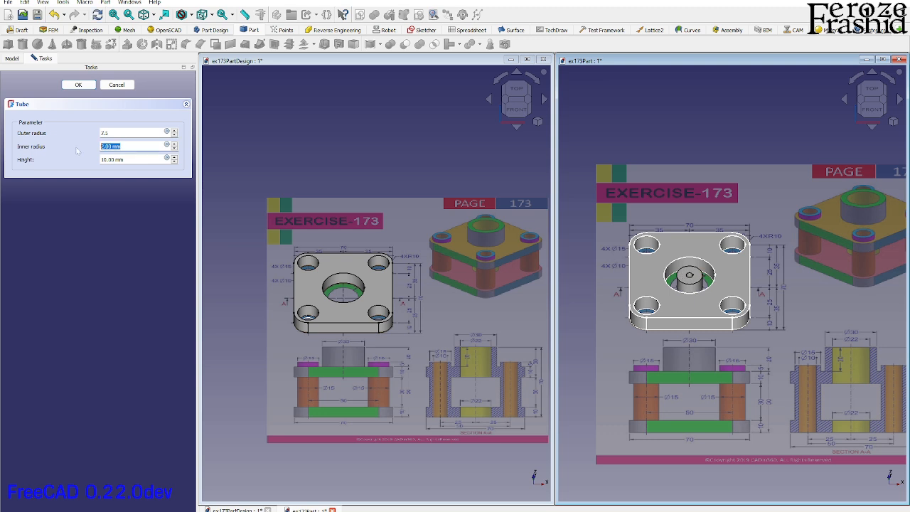
pyautogui.write('10')
pyautogui.press('Tab')
pyautogui.write('55')
pyautogui.click(78, 85)
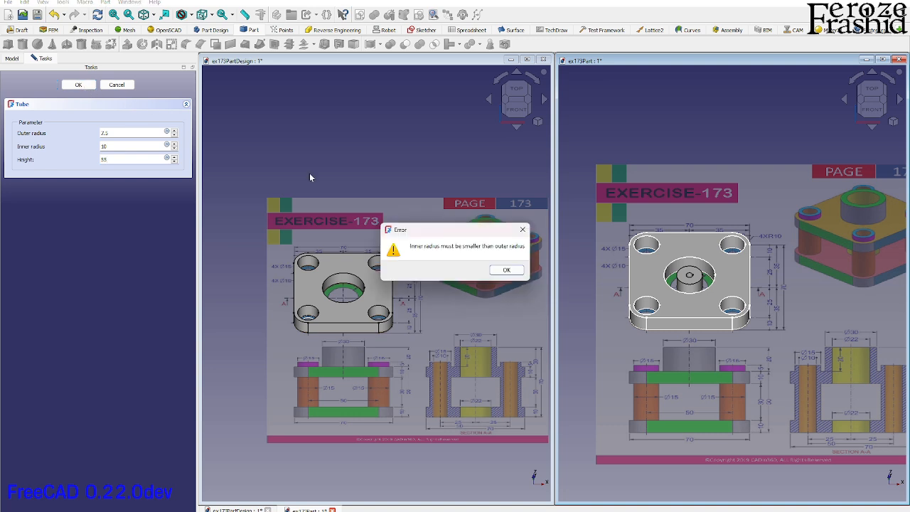
# Correct the tube's inner radius to 5 mm and create the tube.
pyautogui.click(506, 269)
pyautogui.doubleClick(104, 146)
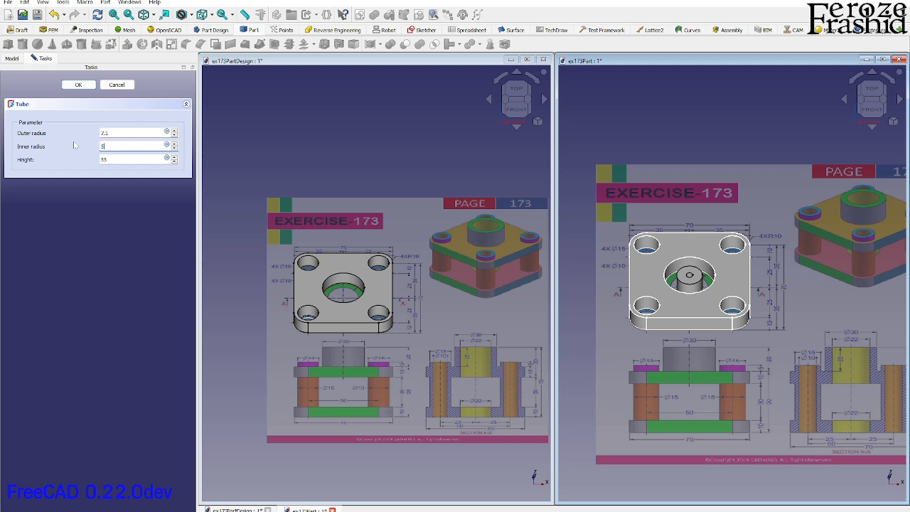
pyautogui.click(78, 85)
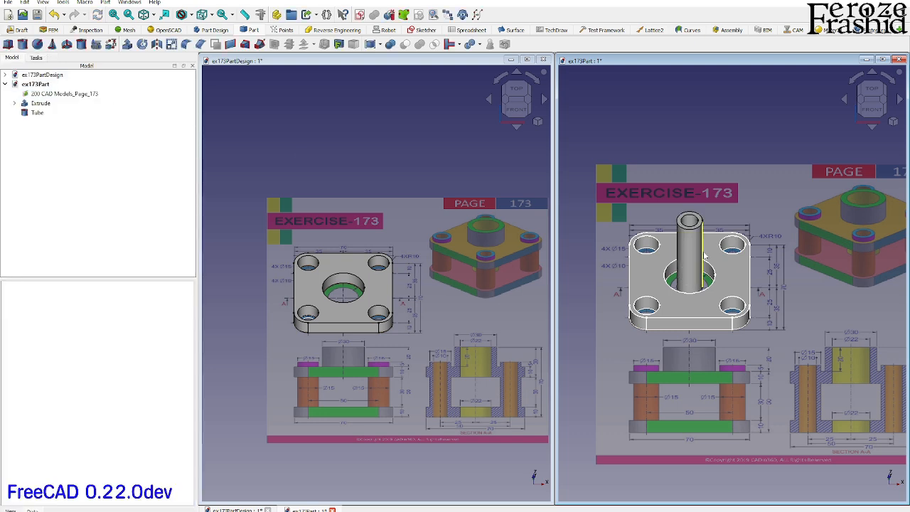
# Move the tube into the plate's lower-left corner hole by setting its position to x -25 mm and y -25 mm.
pyautogui.moveTo(685, 235); pyautogui.dragTo(692, 281, button='middle')
pyautogui.click(692, 280)
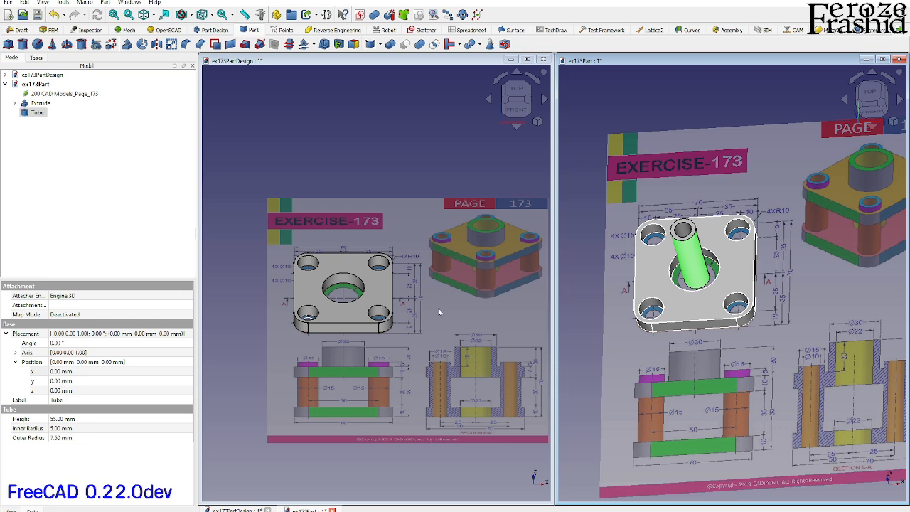
pyautogui.click(91, 372)
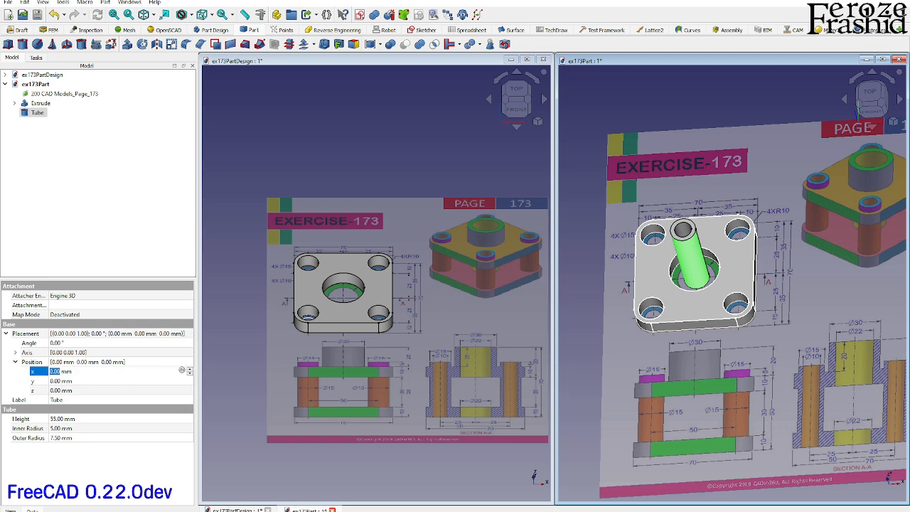
pyautogui.write('-25')
pyautogui.press('Return')
pyautogui.click(73, 382)
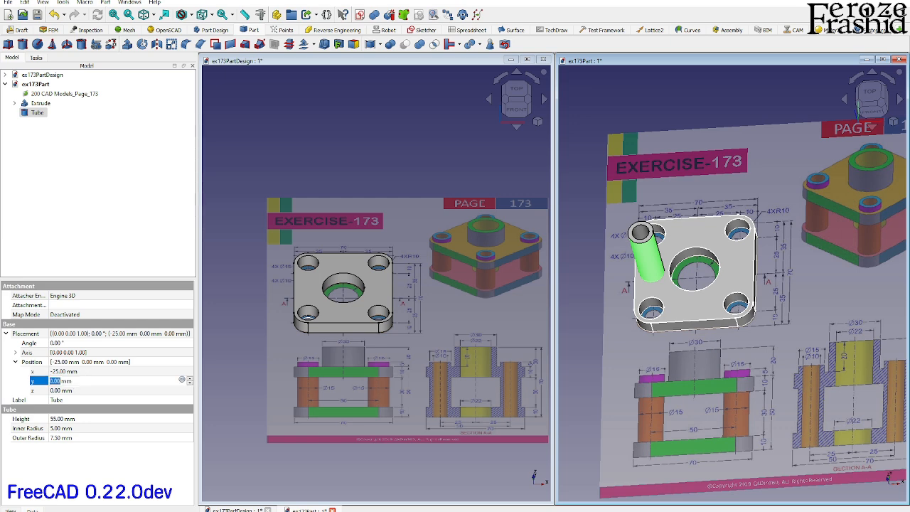
pyautogui.write('-25')
pyautogui.press('Return')
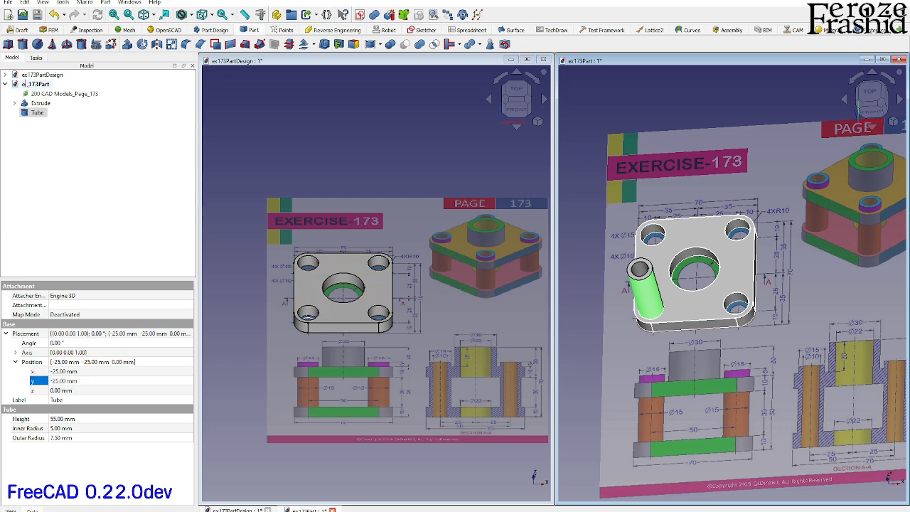
# Pad the two-circle pillar sketch of the ex173PartDesign body by 55 mm with Part Design.
pyautogui.click(42, 75)
pyautogui.click(53, 122)
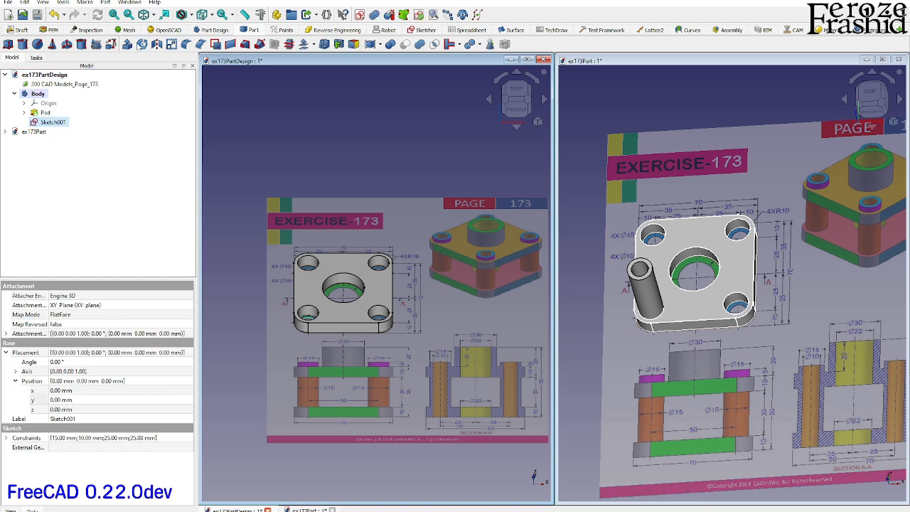
pyautogui.click(214, 29)
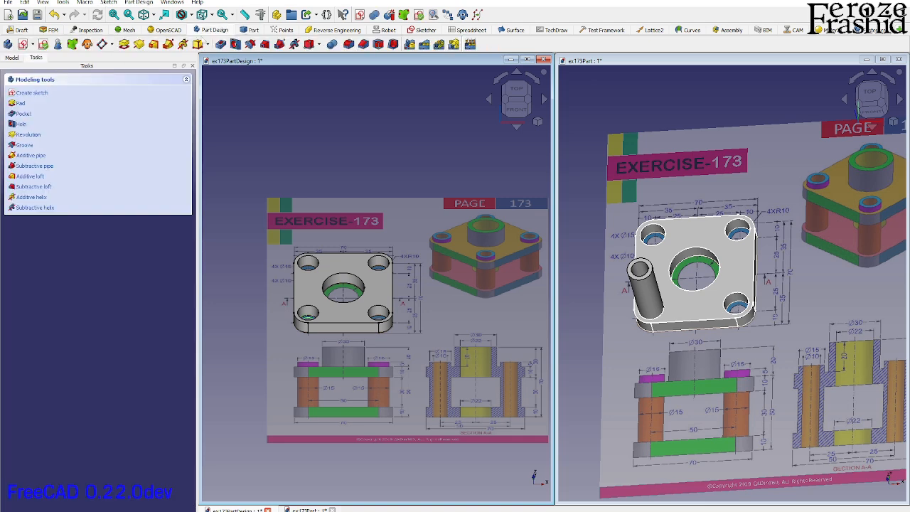
pyautogui.click(127, 45)
pyautogui.write('55')
pyautogui.press('Return')
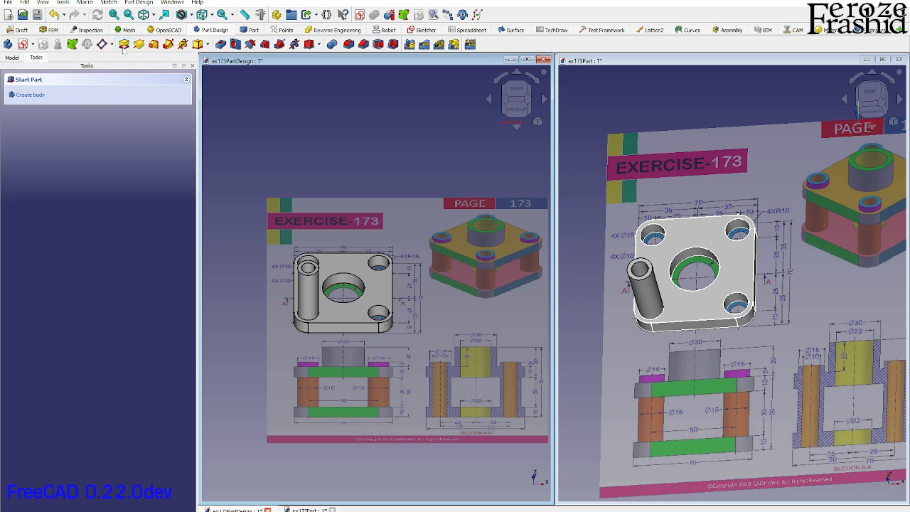
pyautogui.moveTo(469, 296)
pyautogui.mouseDown(button='middle')
pyautogui.moveTo(475, 252)
pyautogui.moveTo(451, 270)
pyautogui.mouseUp(button='middle')
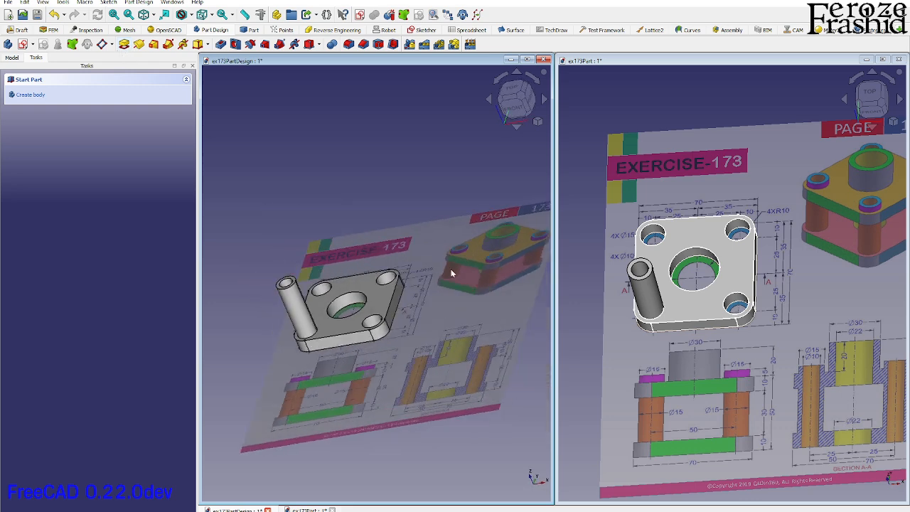
# Examine the pillar and plate in both models against the reference drawing from the front and top views.
pyautogui.click(870, 106)
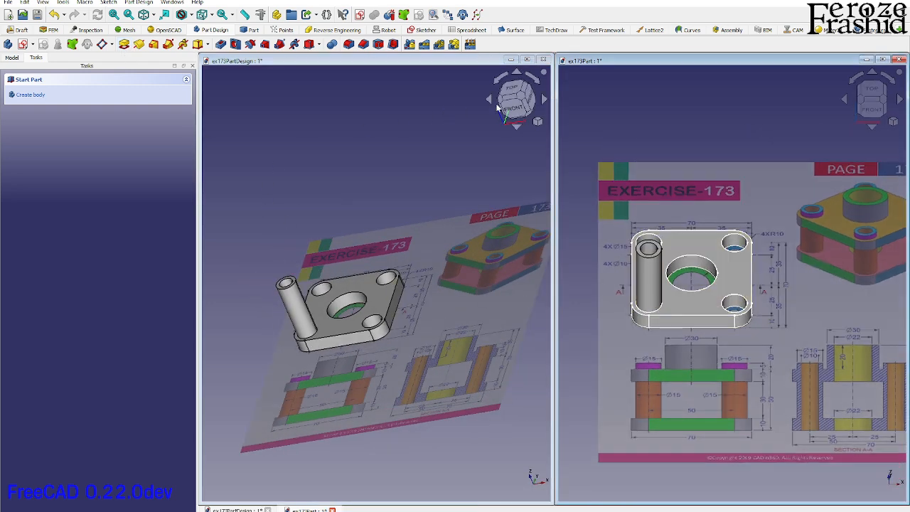
pyautogui.click(509, 98)
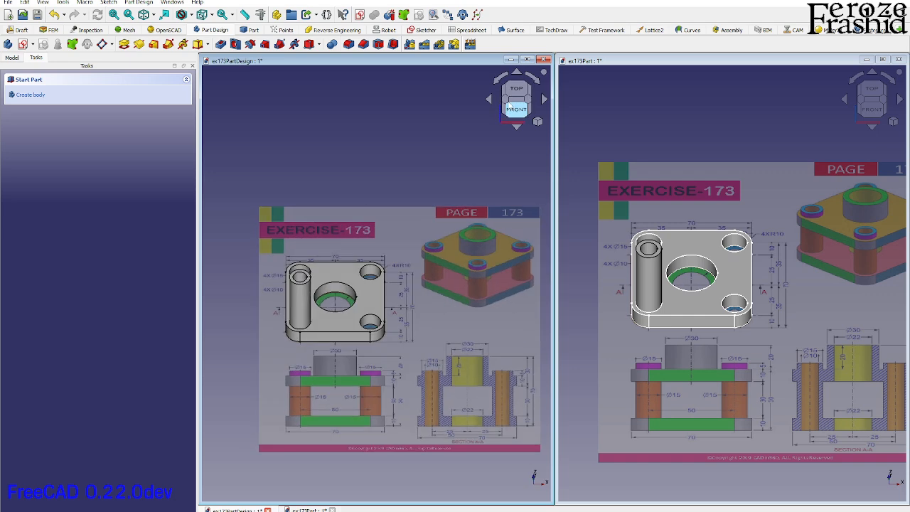
pyautogui.scroll(1, 398, 297)
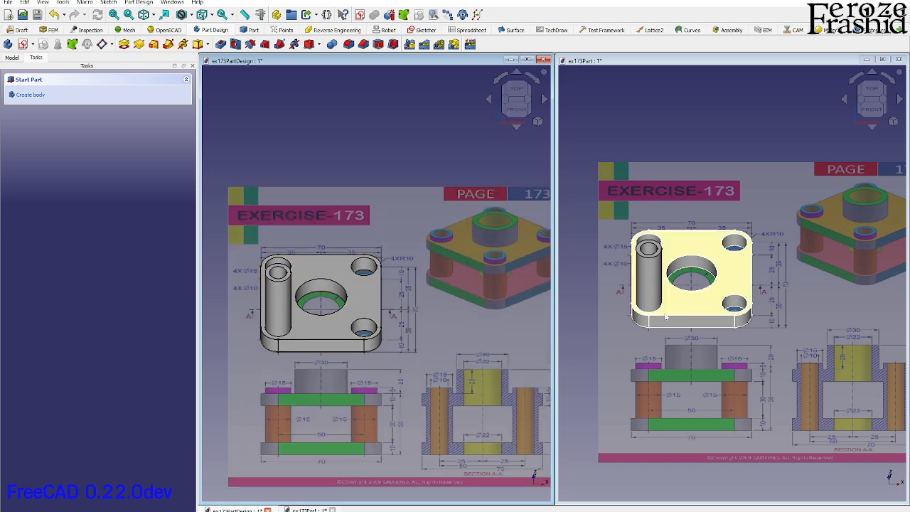
pyautogui.moveTo(417, 347); pyautogui.dragTo(429, 368, button='middle')
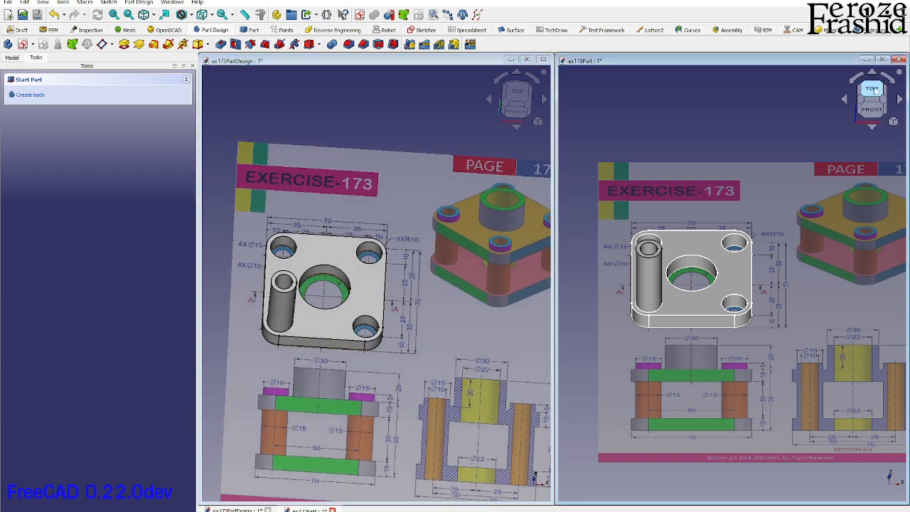
pyautogui.click(871, 89)
pyautogui.click(517, 91)
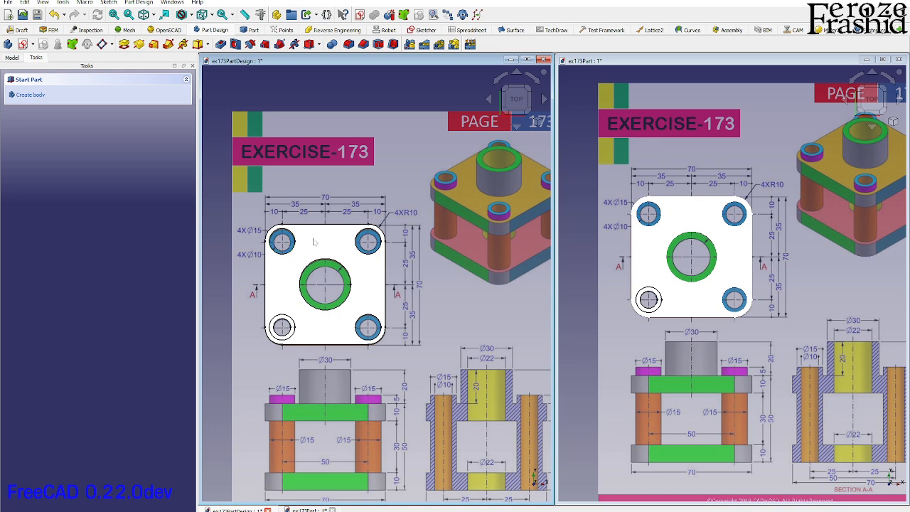
pyautogui.moveTo(312, 330); pyautogui.dragTo(308, 314, button='middle')
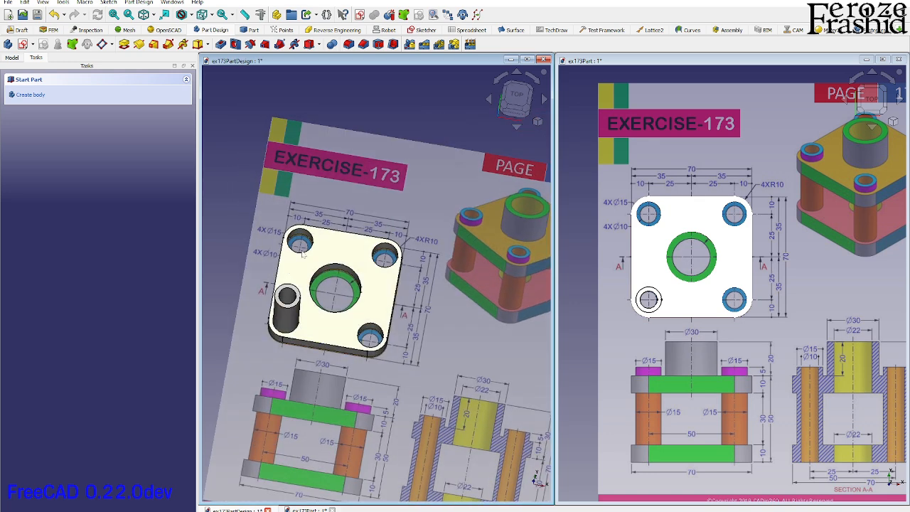
pyautogui.click(12, 57)
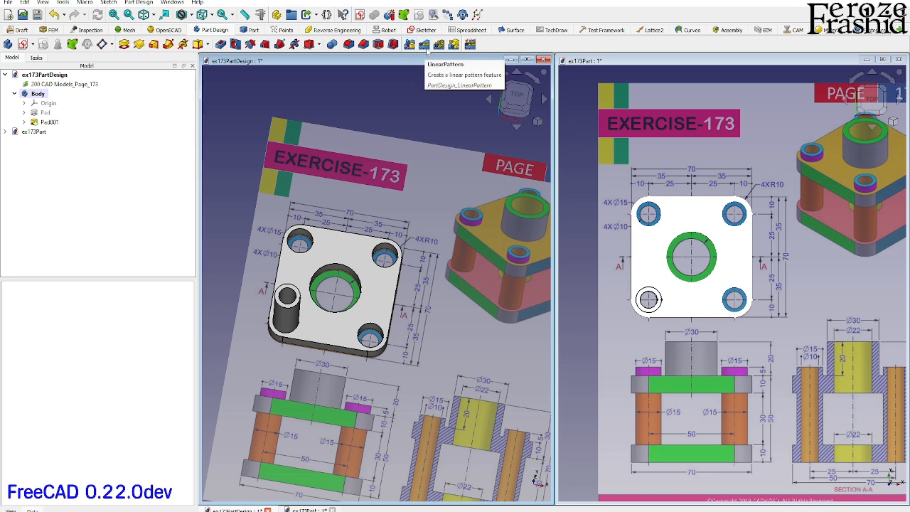
pyautogui.click(425, 47)
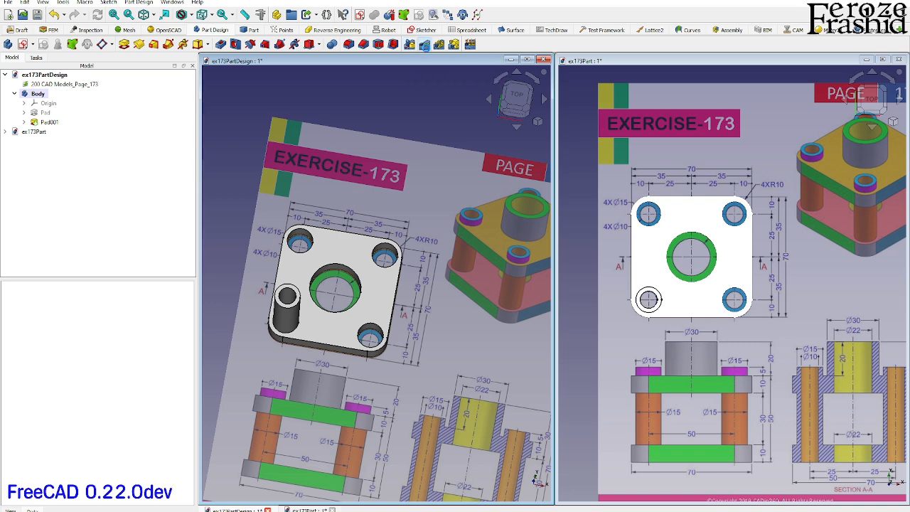
pyautogui.click(124, 86)
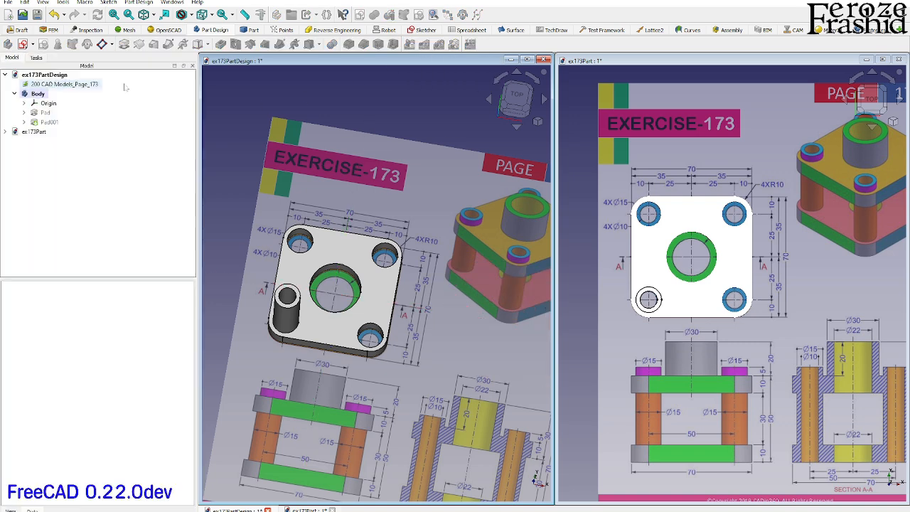
pyautogui.click(49, 122)
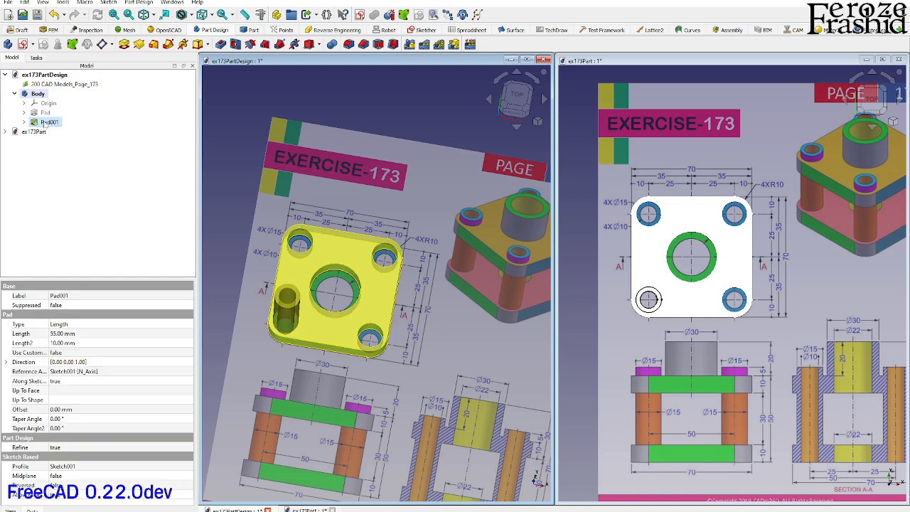
pyautogui.click(425, 45)
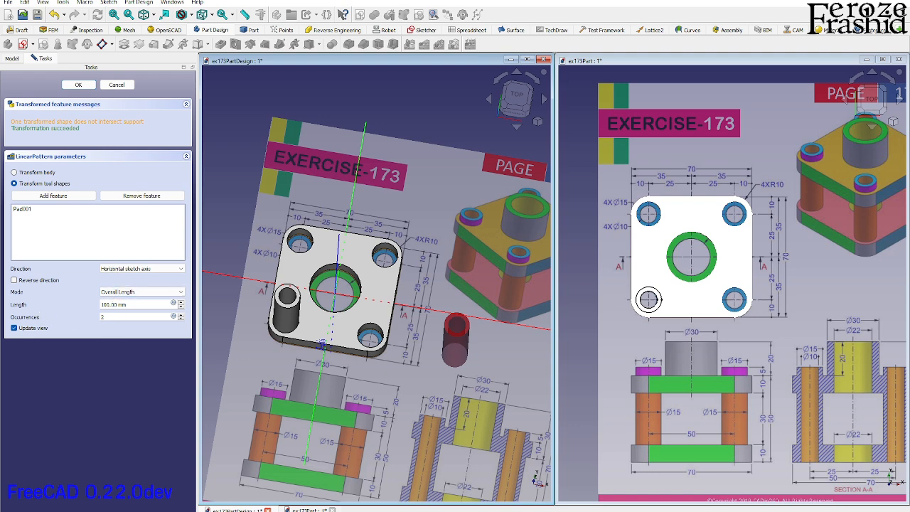
pyautogui.click(132, 270)
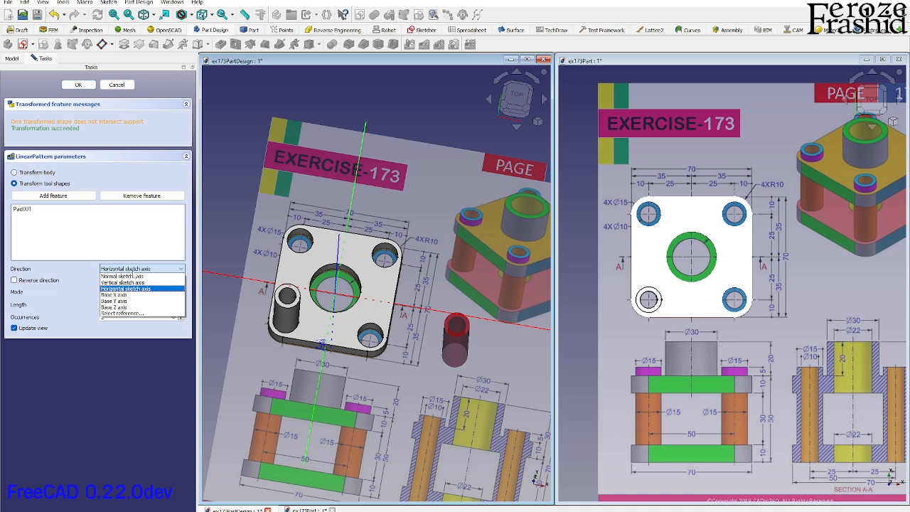
pyautogui.click(132, 271)
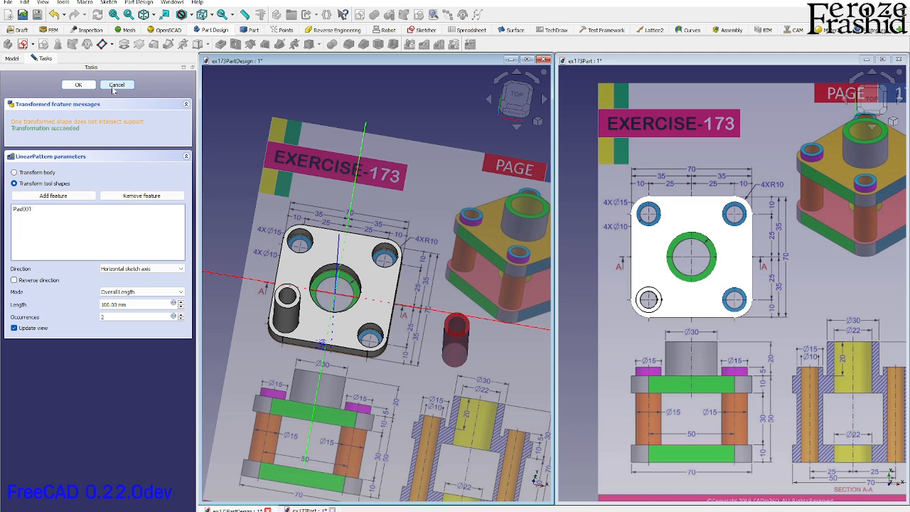
pyautogui.click(116, 86)
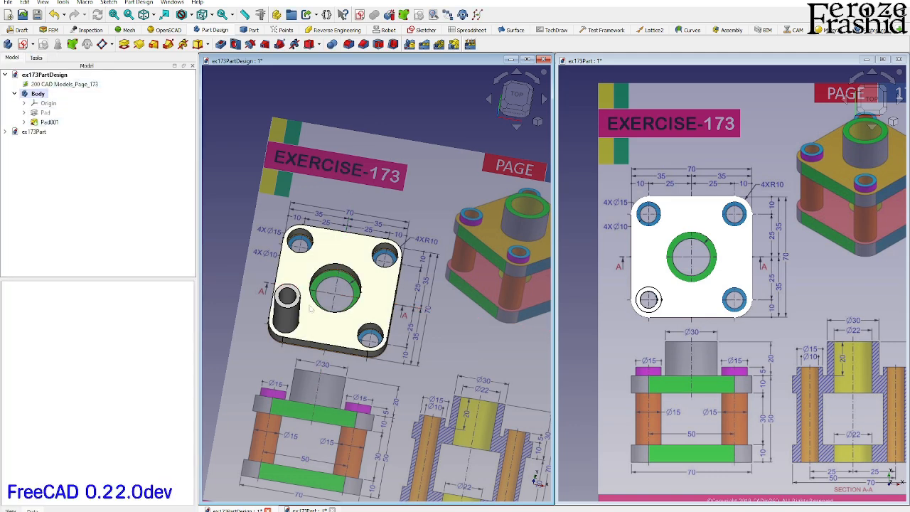
# Create a MultiTransform of the pillar pad in ex173PartDesign and add a mirrored transformation about the Base YZ plane.
pyautogui.click(51, 123)
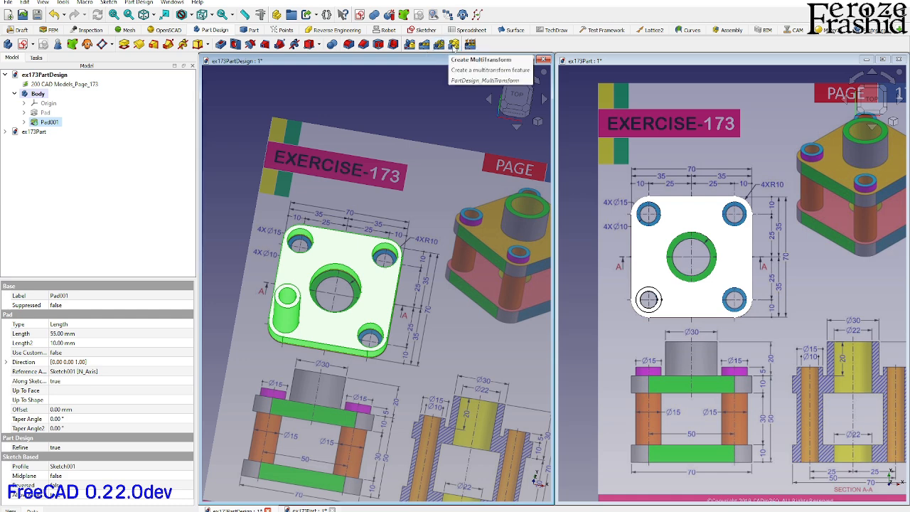
pyautogui.click(454, 45)
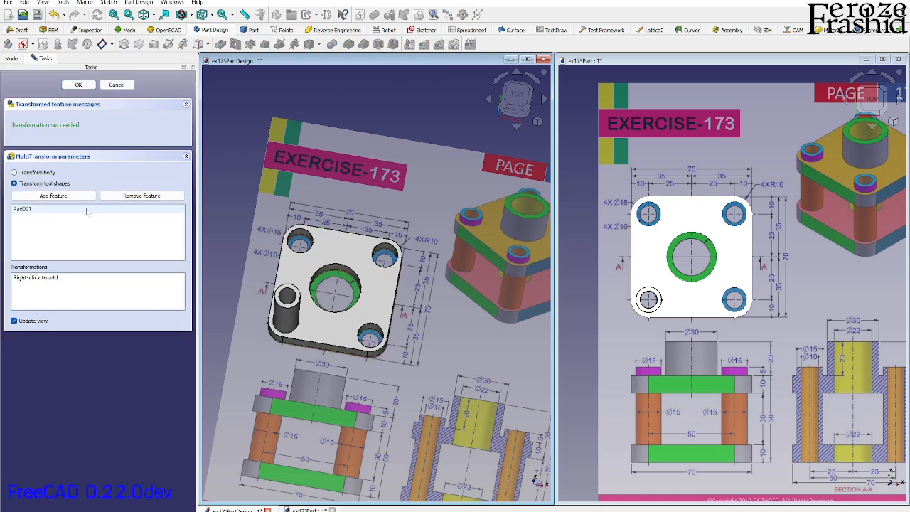
pyautogui.click(28, 210)
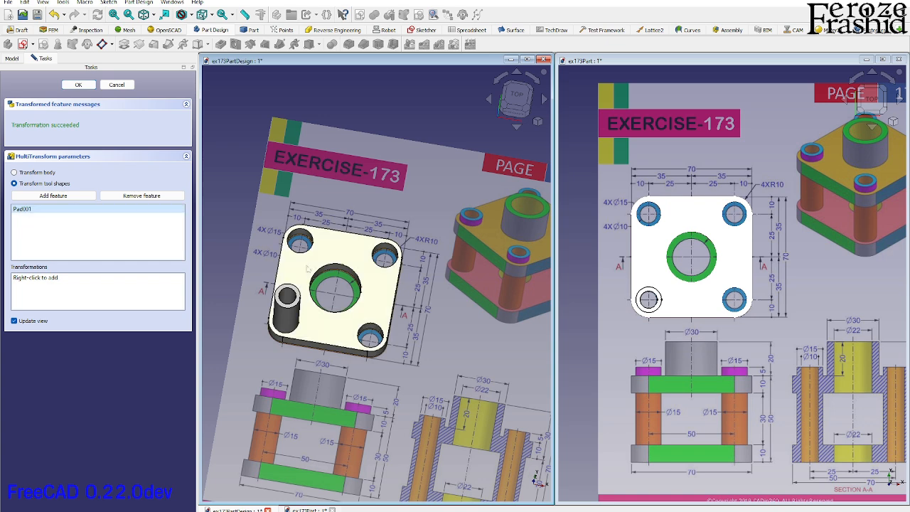
pyautogui.rightClick(52, 281)
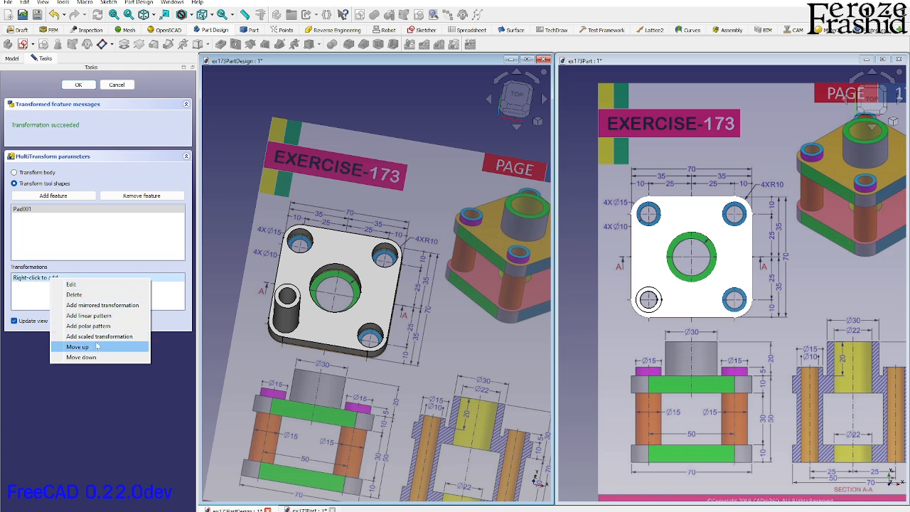
pyautogui.click(93, 306)
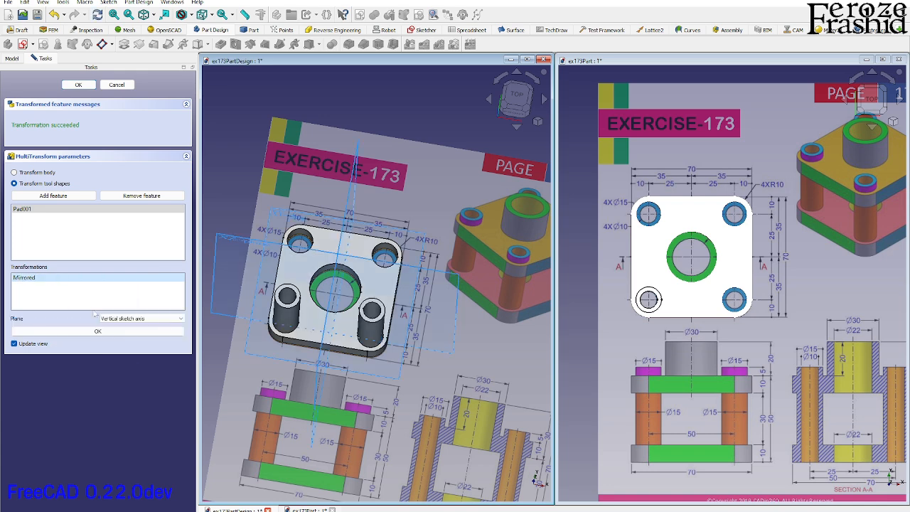
pyautogui.moveTo(369, 229); pyautogui.dragTo(248, 253, button='middle')
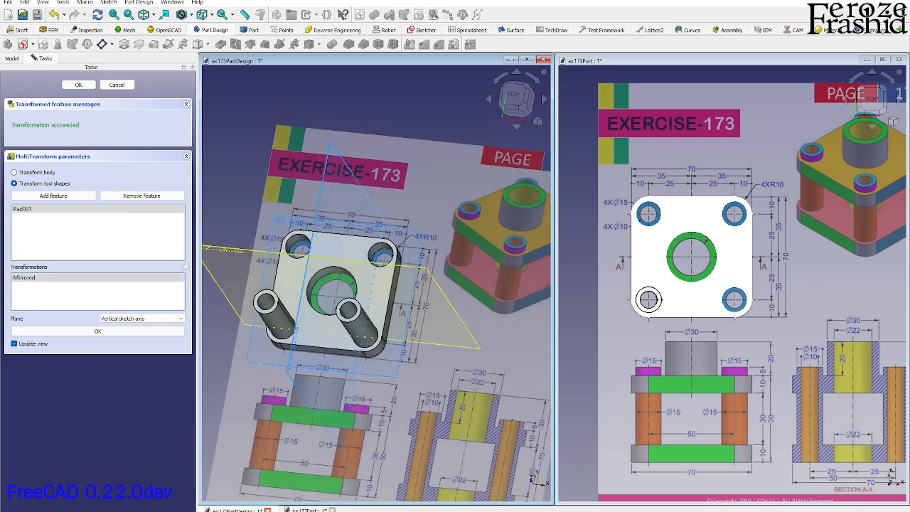
pyautogui.click(142, 319)
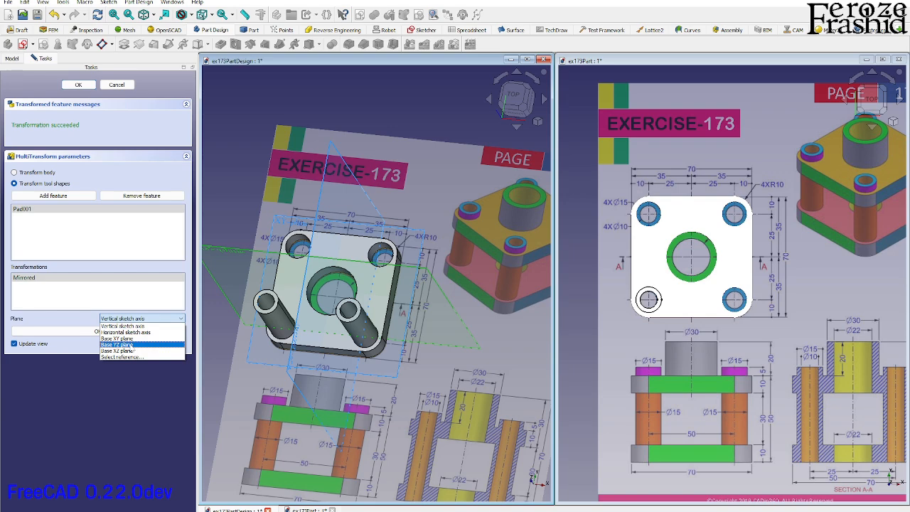
pyautogui.click(117, 345)
pyautogui.moveTo(347, 353); pyautogui.dragTo(375, 340, button='middle')
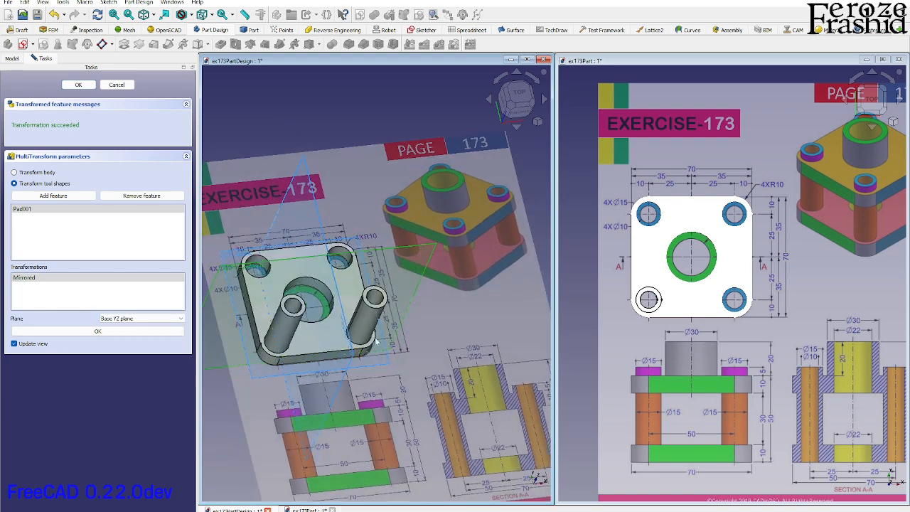
# Add a second mirrored transformation about the Base XZ plane and finish the MultiTransform of the pillar.
pyautogui.rightClick(61, 292)
pyautogui.click(77, 317)
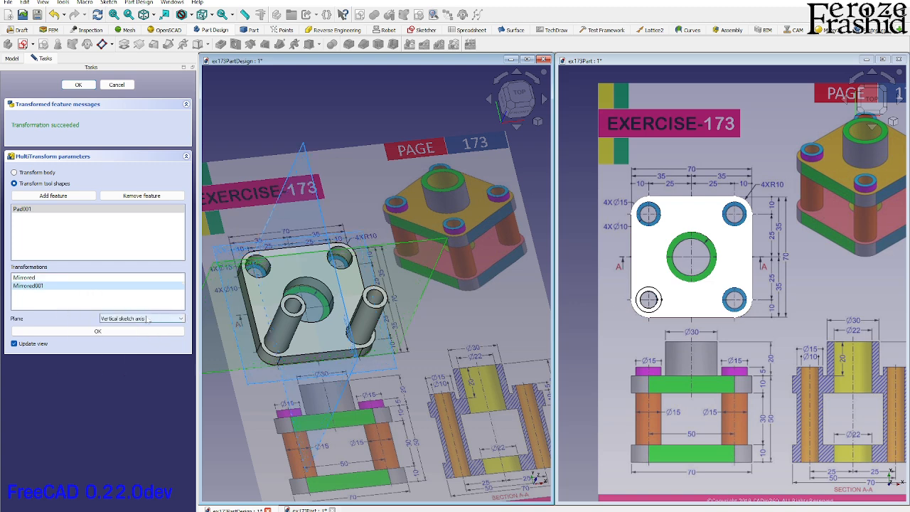
pyautogui.click(144, 320)
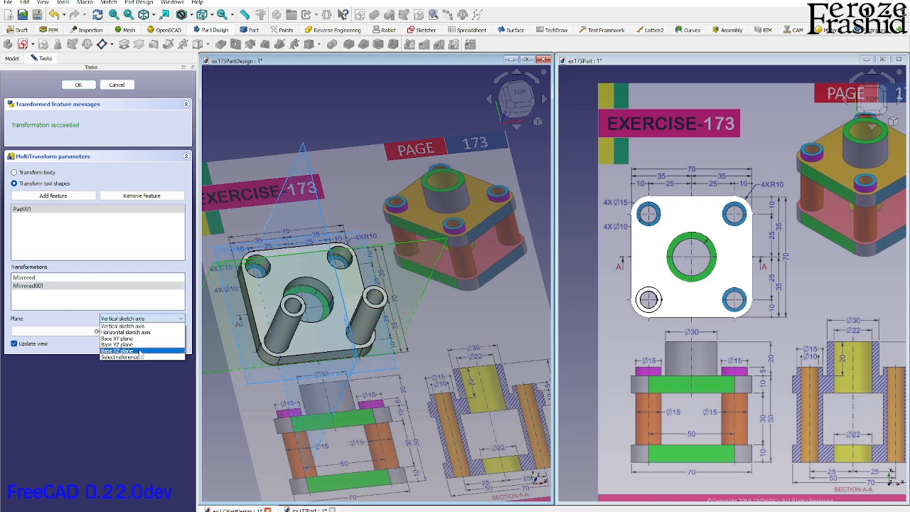
pyautogui.click(140, 351)
pyautogui.moveTo(366, 321); pyautogui.dragTo(333, 310, button='middle')
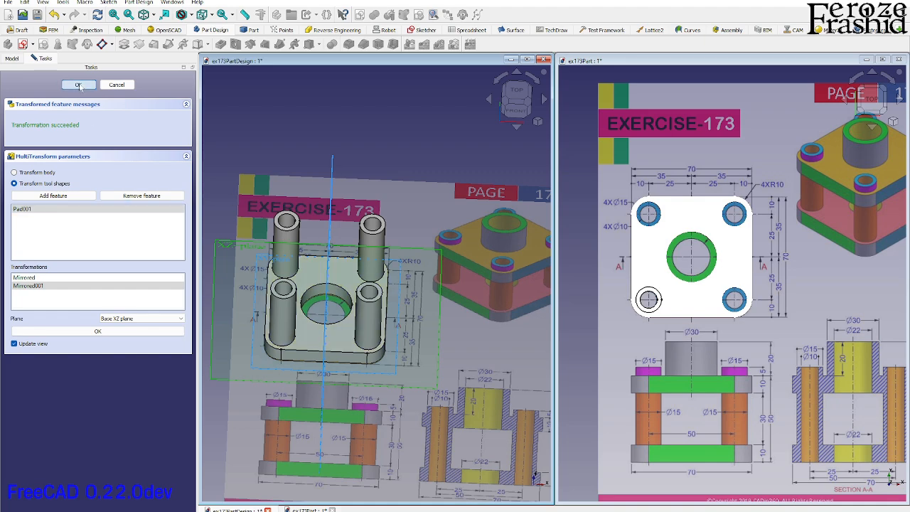
pyautogui.click(78, 85)
pyautogui.moveTo(356, 327); pyautogui.dragTo(387, 321, button='middle')
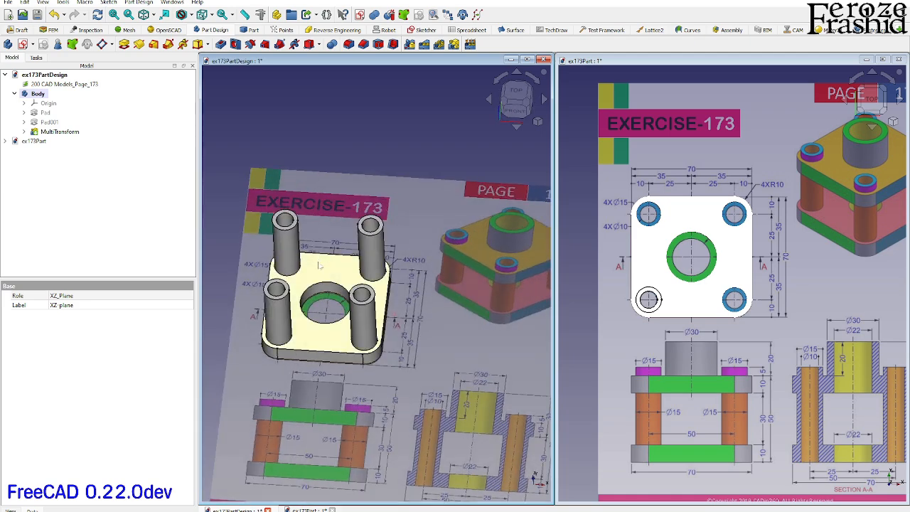
# In ex173Part, mirror the tube across the XZ plane with the Part workbench's mirroring tool.
pyautogui.moveTo(738, 325); pyautogui.dragTo(726, 283, button='middle')
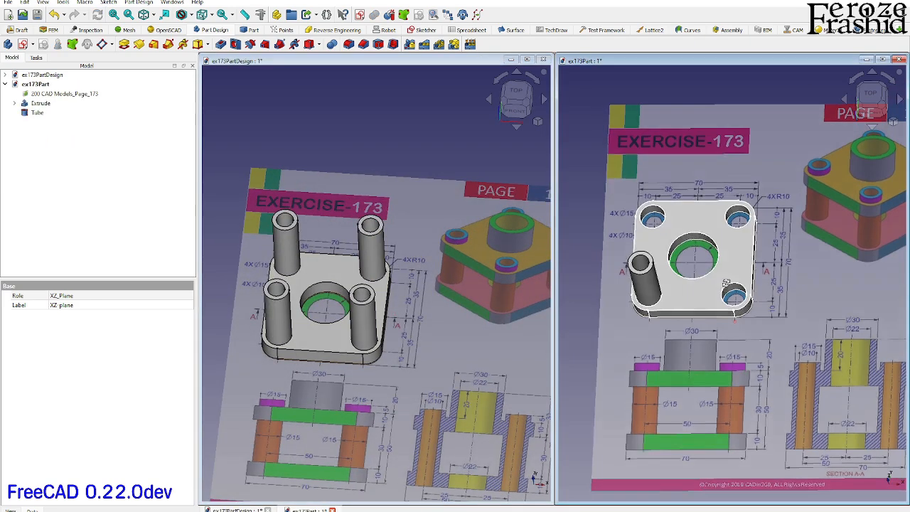
pyautogui.click(645, 279)
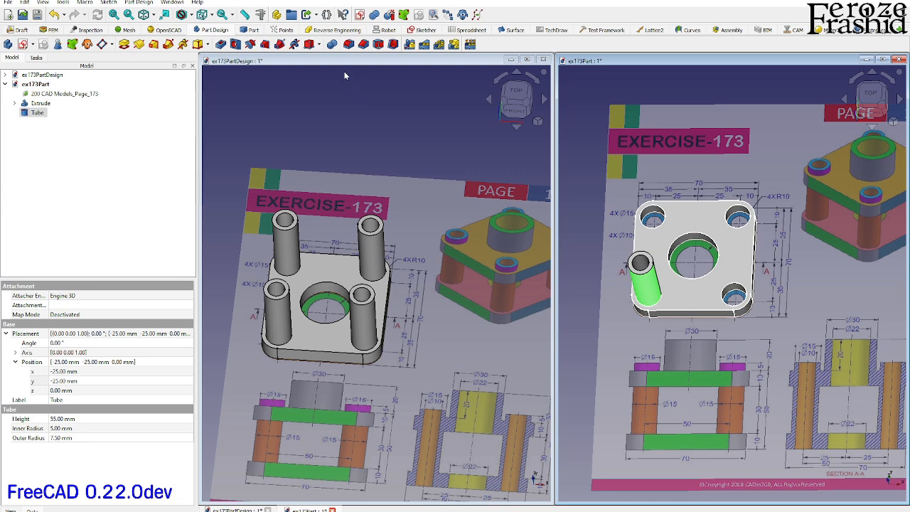
pyautogui.click(245, 30)
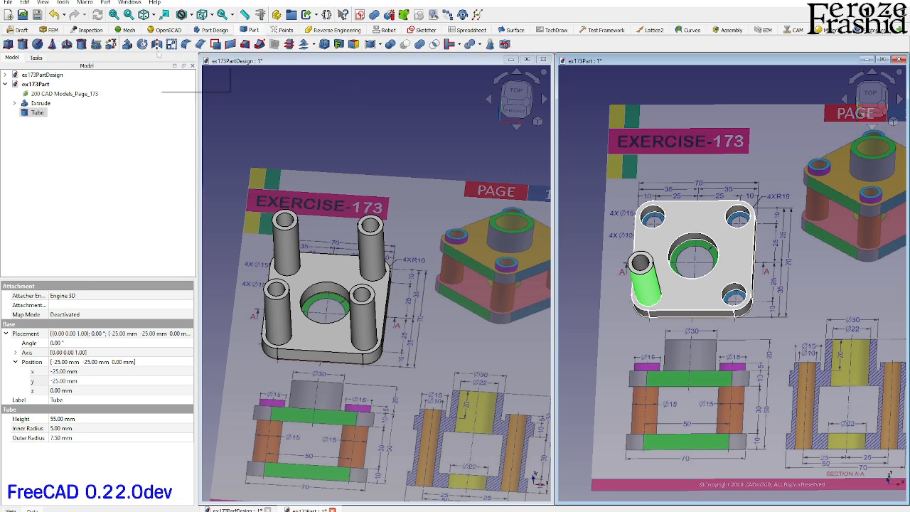
pyautogui.click(157, 45)
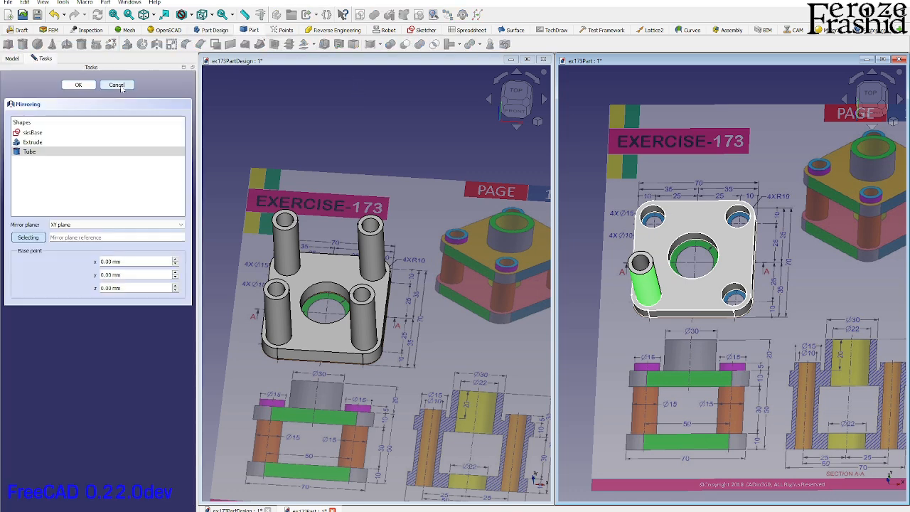
pyautogui.click(106, 224)
pyautogui.click(100, 243)
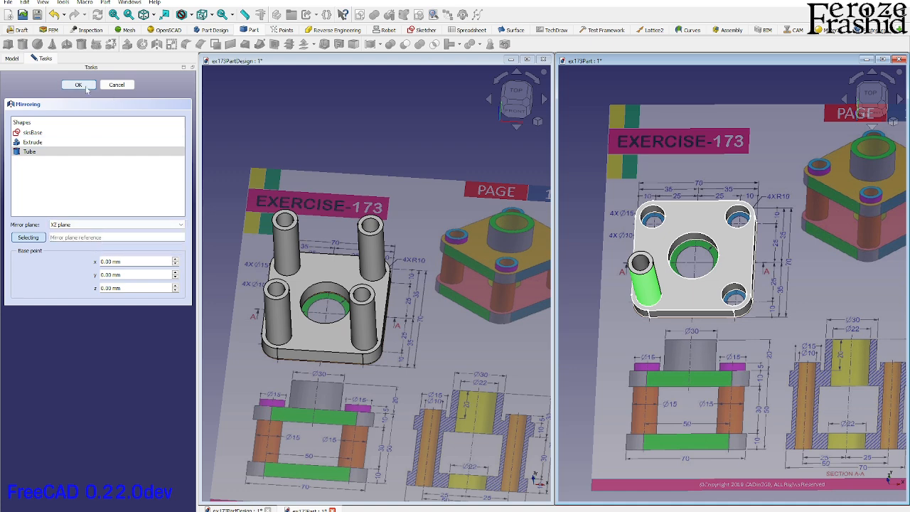
pyautogui.click(78, 85)
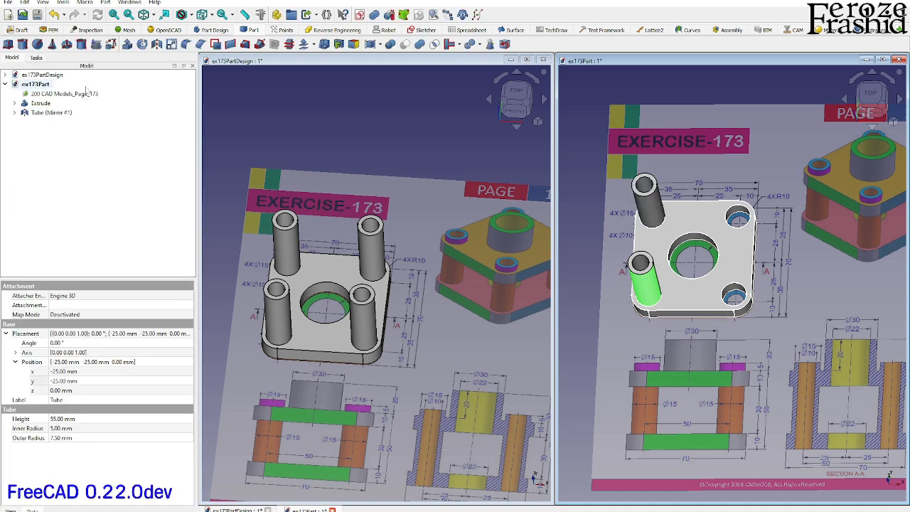
# Fuse the tube and its mirrored copy into one shape with a Part union.
pyautogui.click(14, 113)
pyautogui.click(51, 112)
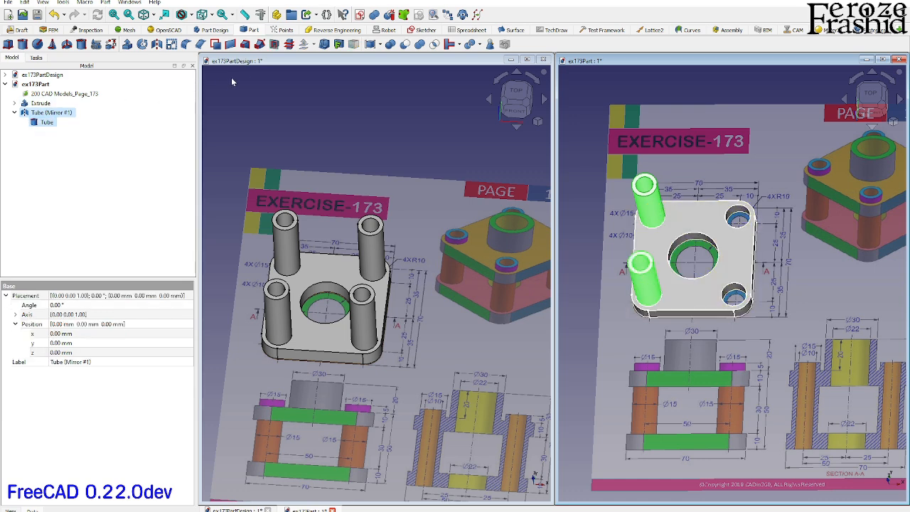
pyautogui.click(419, 44)
# Mirror the fused tube pair in ex173Part across the YZ plane with the Part workbench's mirroring tool.
pyautogui.click(40, 113)
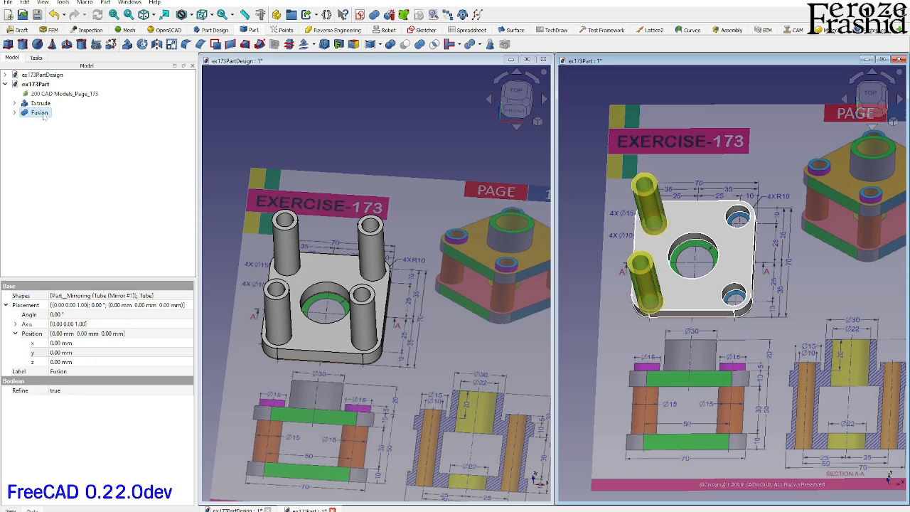
pyautogui.click(157, 44)
pyautogui.click(114, 227)
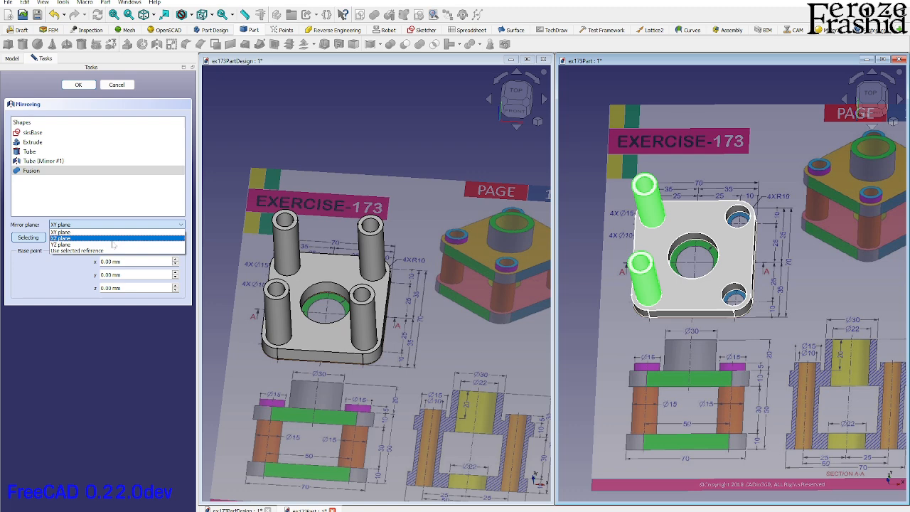
pyautogui.click(113, 245)
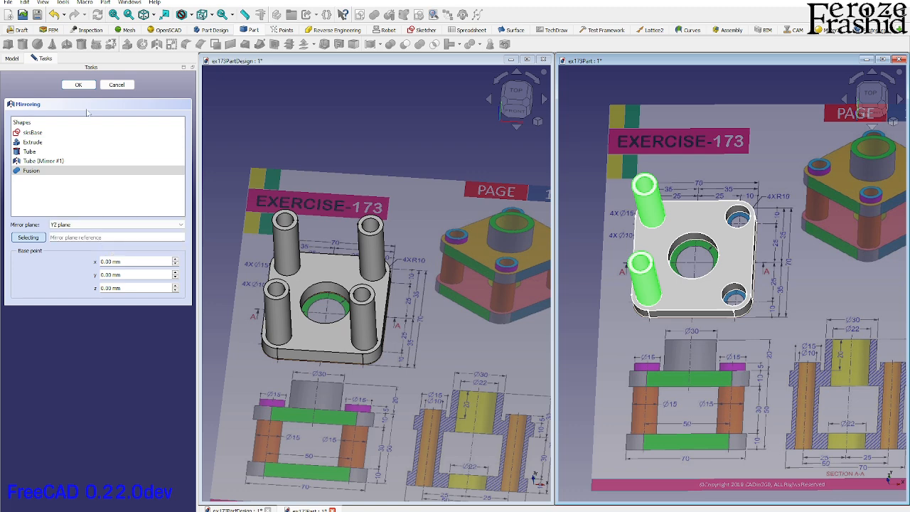
pyautogui.click(78, 84)
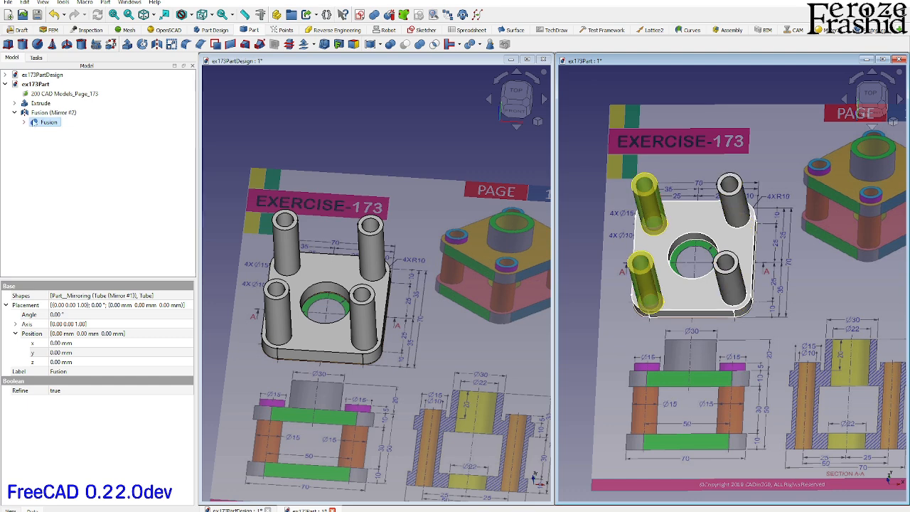
# Fuse the tube pair and its mirrored copy into one four-pillar shape with a Part union.
pyautogui.click(53, 113)
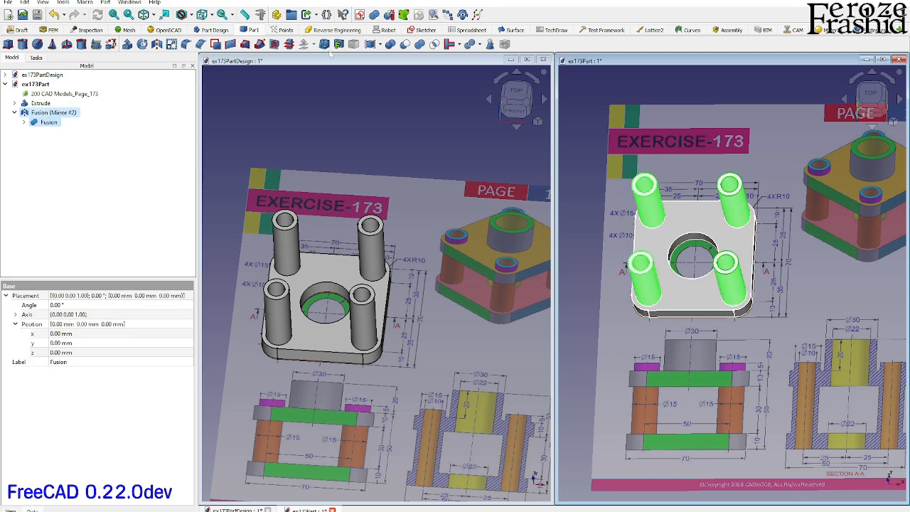
pyautogui.click(420, 44)
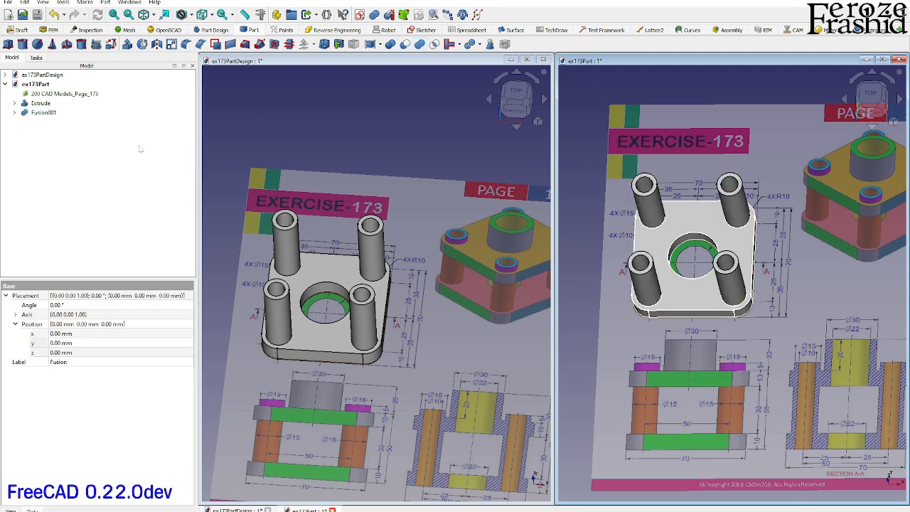
pyautogui.click(14, 112)
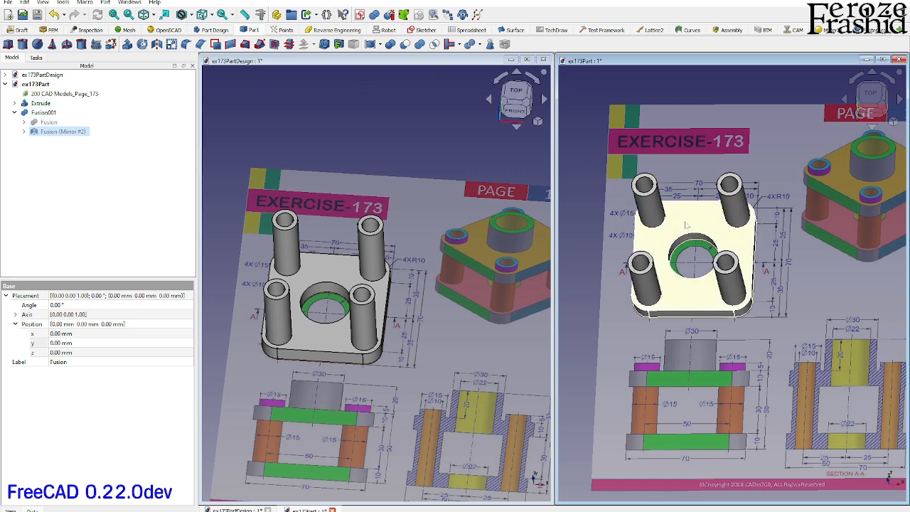
pyautogui.click(54, 131)
# Compare the four-pillar base plates in ex173PartDesign and ex173Part from the same view direction between top and front.
pyautogui.click(40, 74)
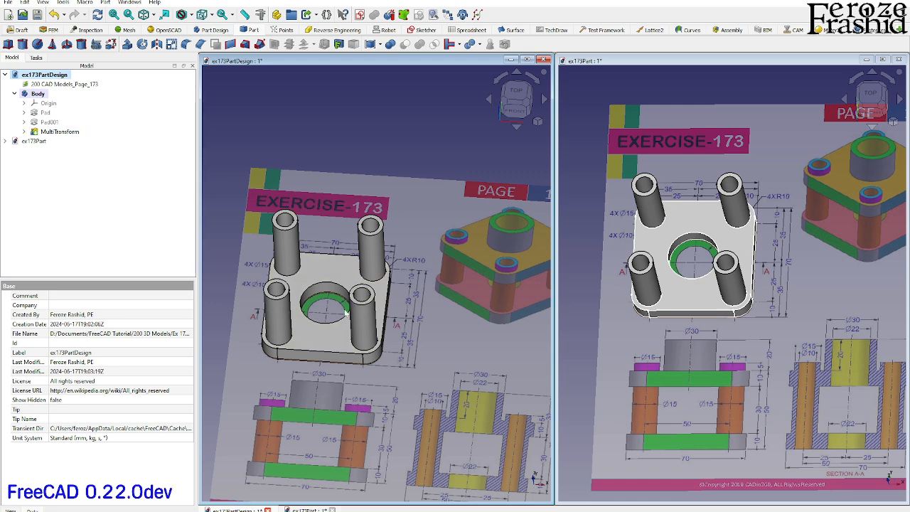
pyautogui.moveTo(346, 313); pyautogui.dragTo(343, 274, button='middle')
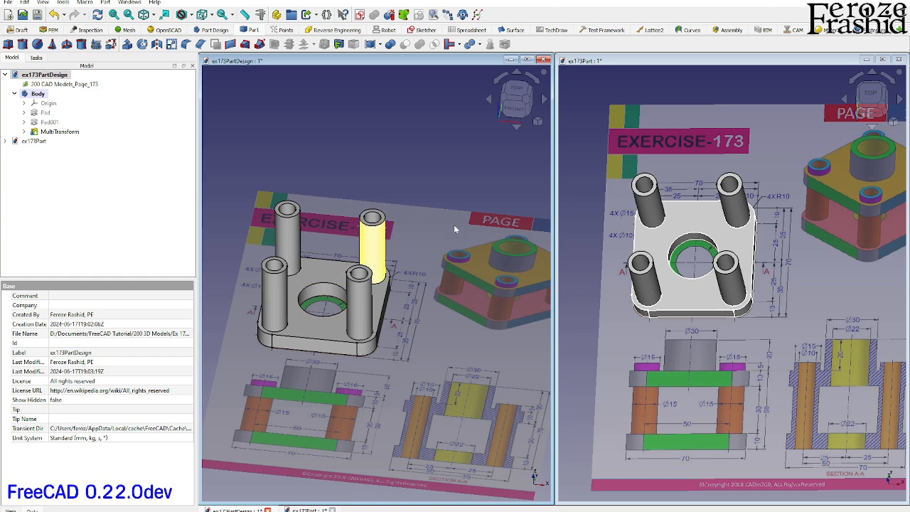
pyautogui.moveTo(470, 296); pyautogui.dragTo(468, 283, button='middle')
pyautogui.moveTo(679, 350); pyautogui.dragTo(683, 332, button='middle')
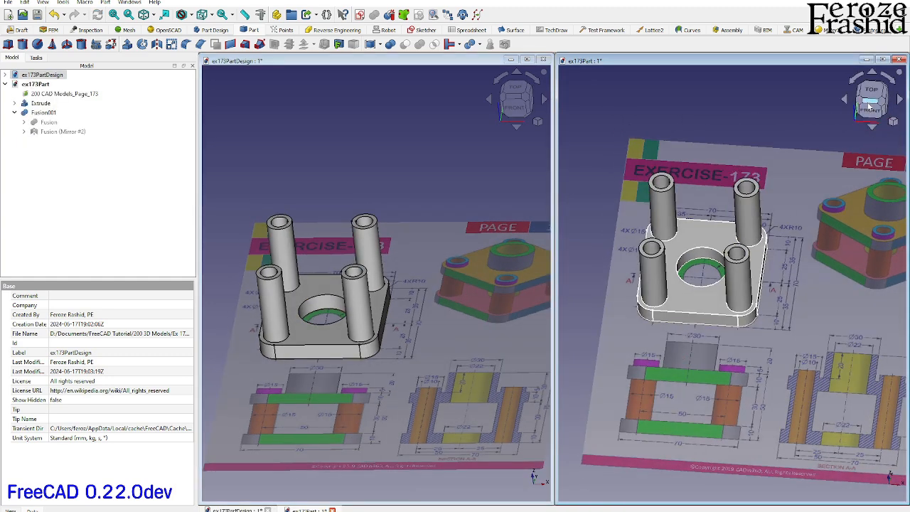
pyautogui.click(870, 101)
pyautogui.click(530, 100)
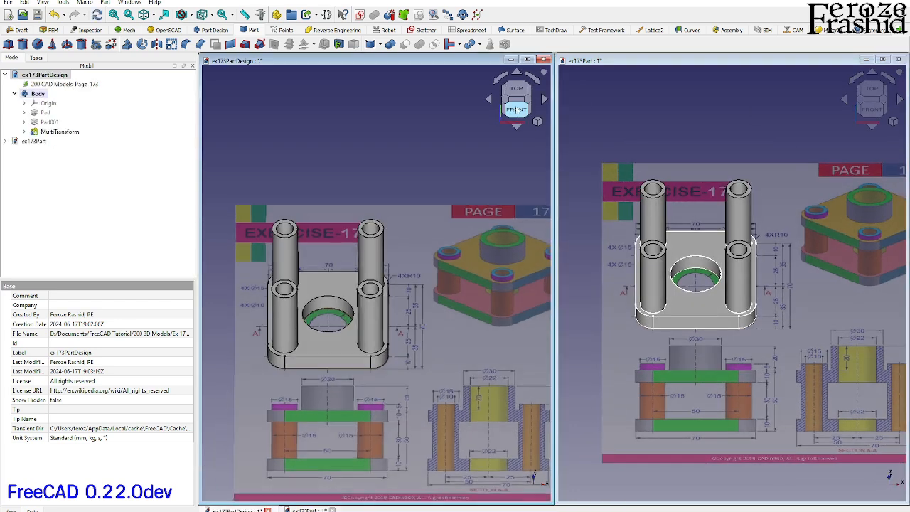
pyautogui.moveTo(429, 350); pyautogui.dragTo(413, 306, button='middle')
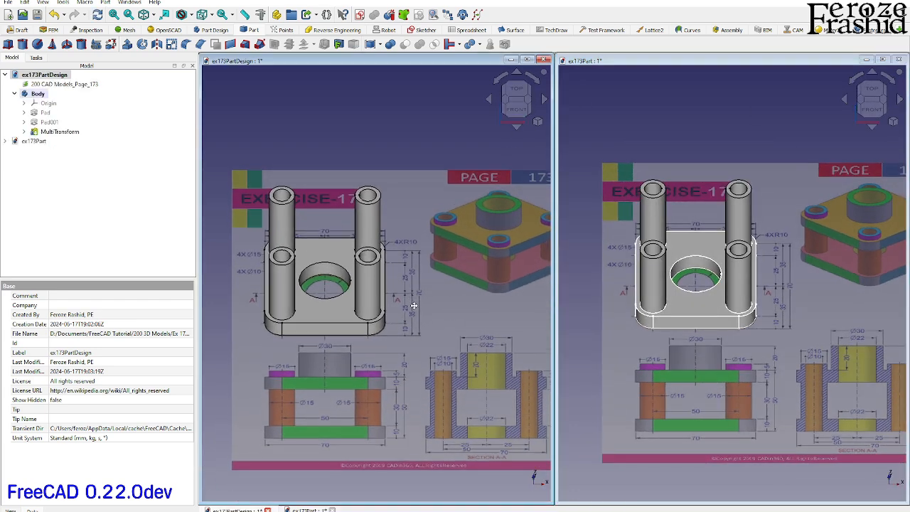
pyautogui.click(592, 345)
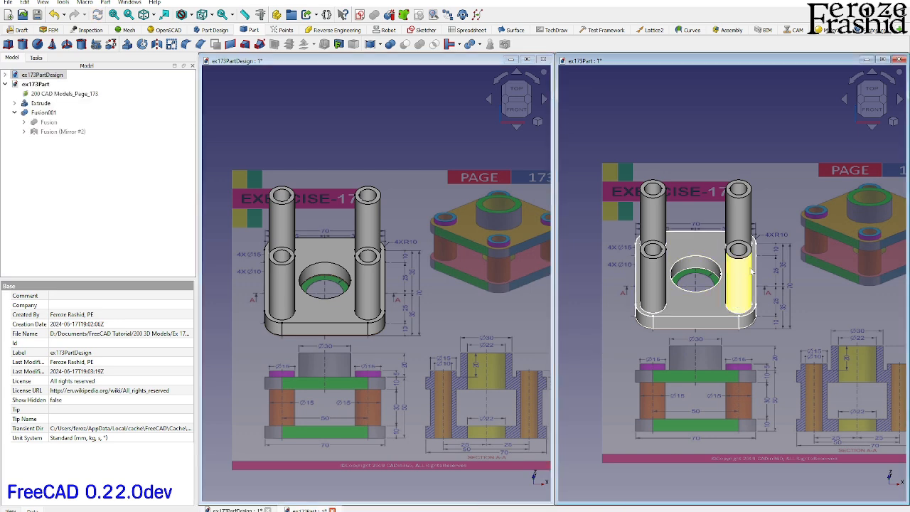
pyautogui.click(357, 333)
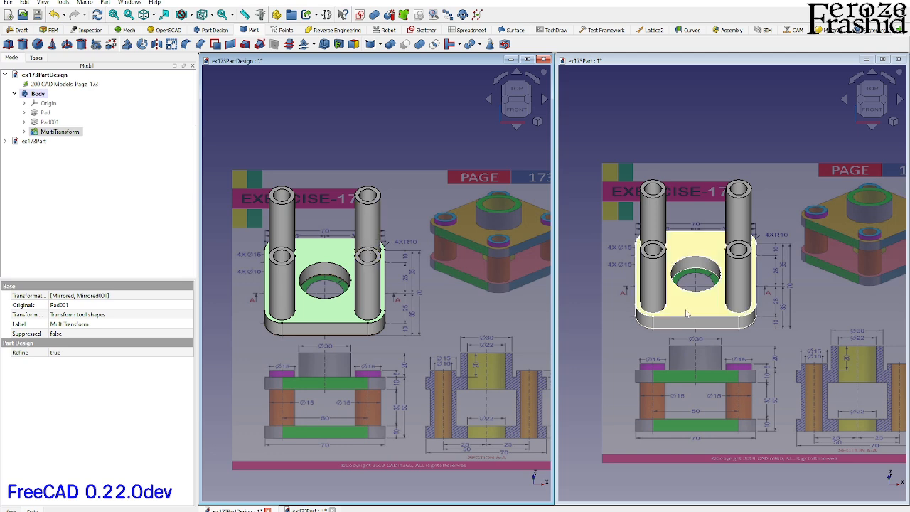
pyautogui.click(708, 320)
pyautogui.click(347, 327)
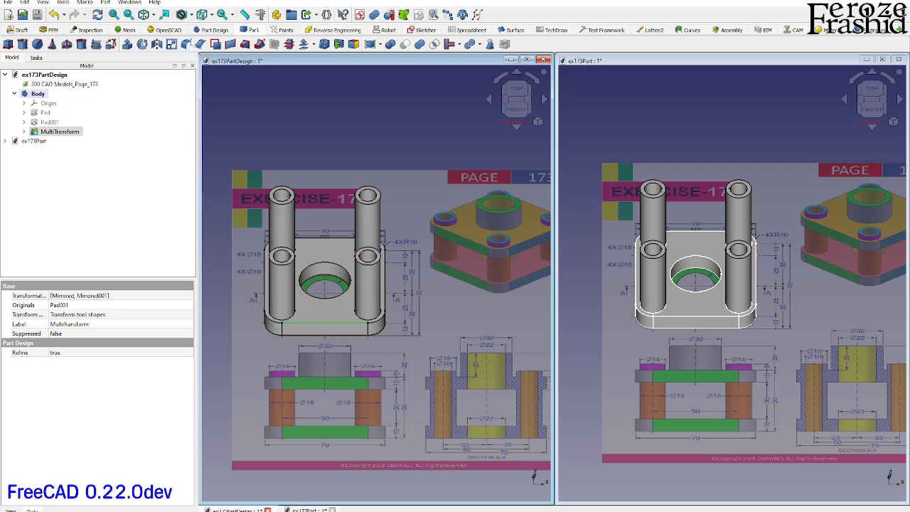
# Switch to the Part Design workbench and select the front side face of the base plate in ex173PartDesign.
pyautogui.click(215, 30)
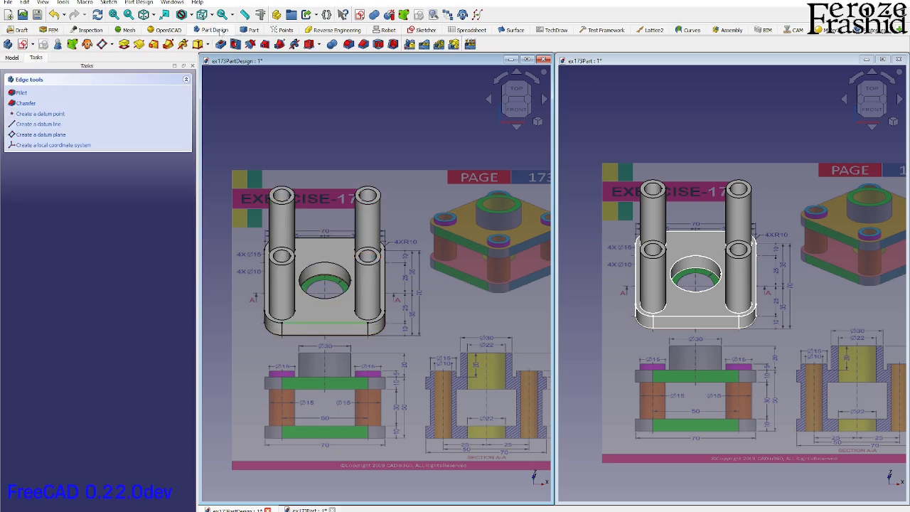
pyautogui.click(23, 59)
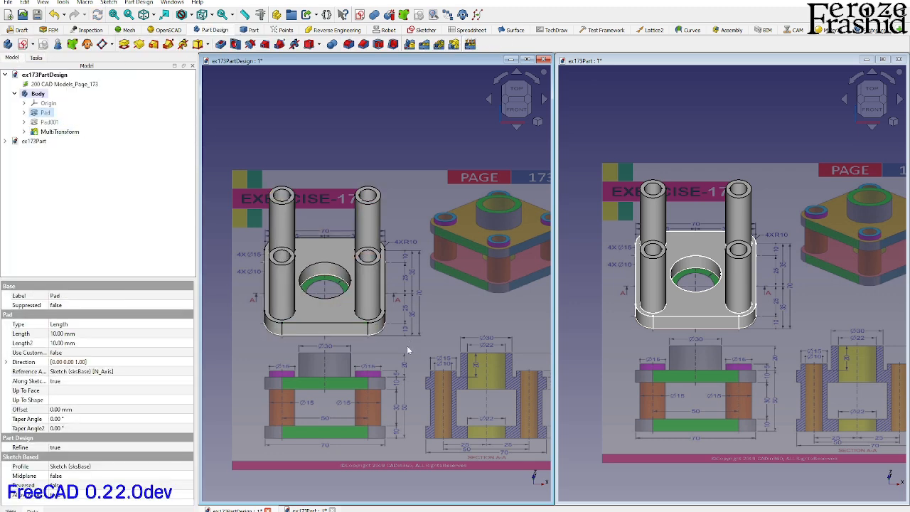
pyautogui.moveTo(408, 350)
pyautogui.mouseDown(button='middle')
pyautogui.moveTo(434, 341)
pyautogui.moveTo(394, 340)
pyautogui.mouseUp(button='middle')
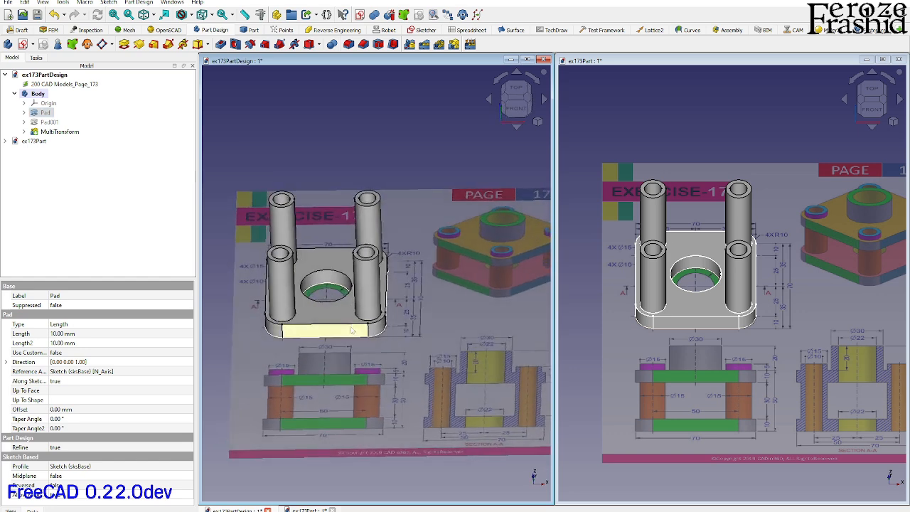
pyautogui.click(351, 330)
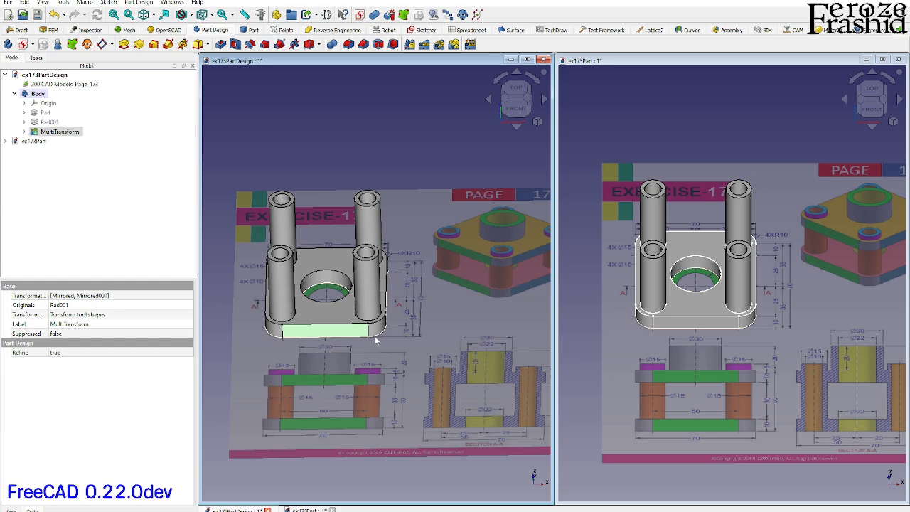
# Examine which ex173Part objects form the base plate and the fused pillars, and collapse the pillar fusion in the model tree.
pyautogui.click(687, 308)
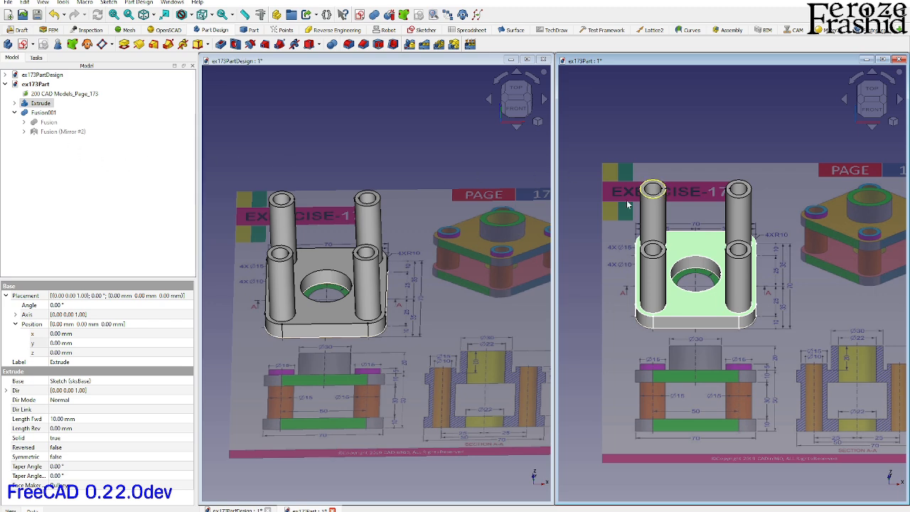
pyautogui.click(43, 112)
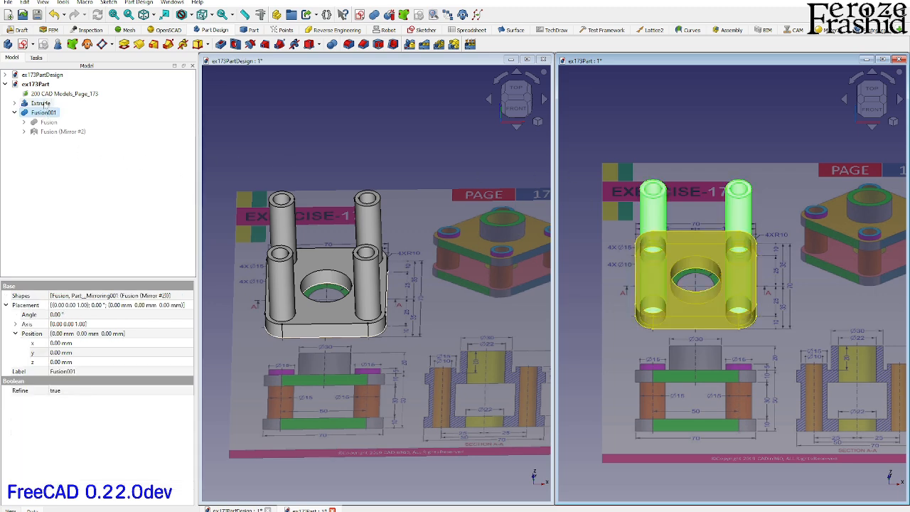
pyautogui.click(43, 104)
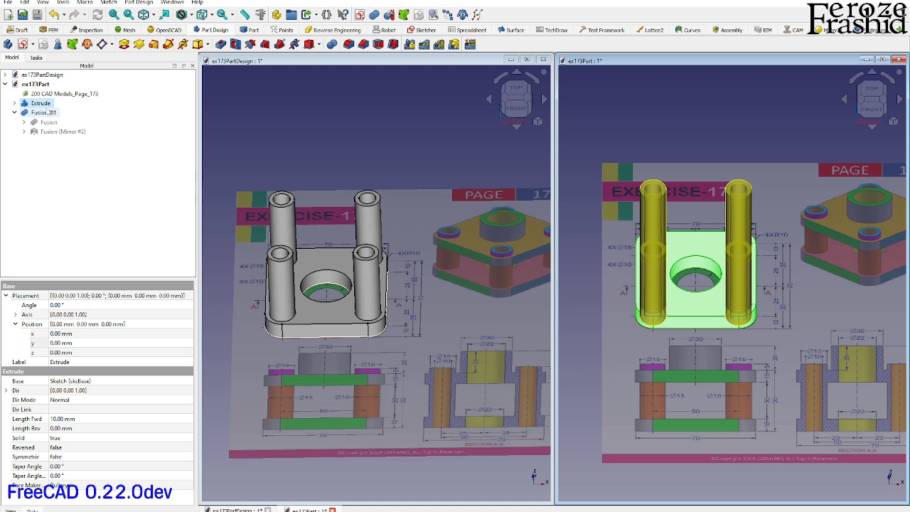
pyautogui.click(45, 113)
pyautogui.click(14, 112)
pyautogui.click(41, 136)
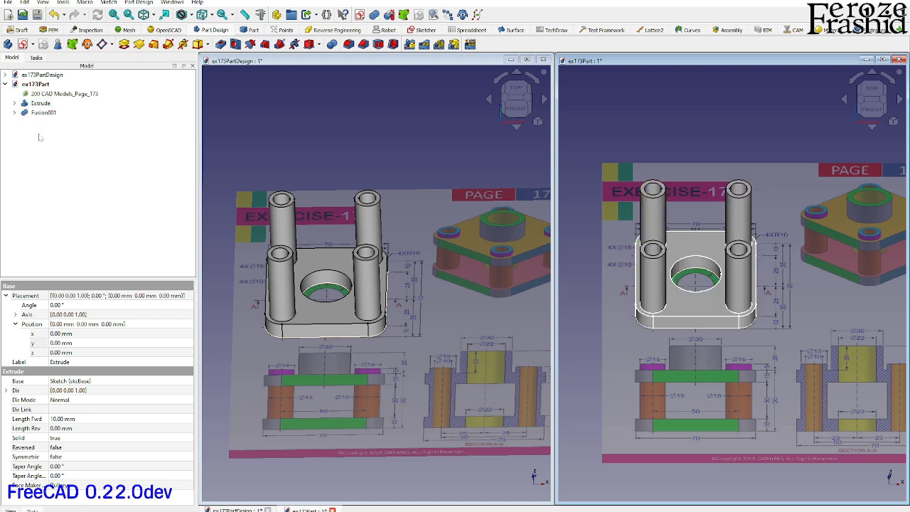
# Rename the base plate extrusion in ex173Part as BasePad.
pyautogui.click(42, 104)
pyautogui.click(44, 103)
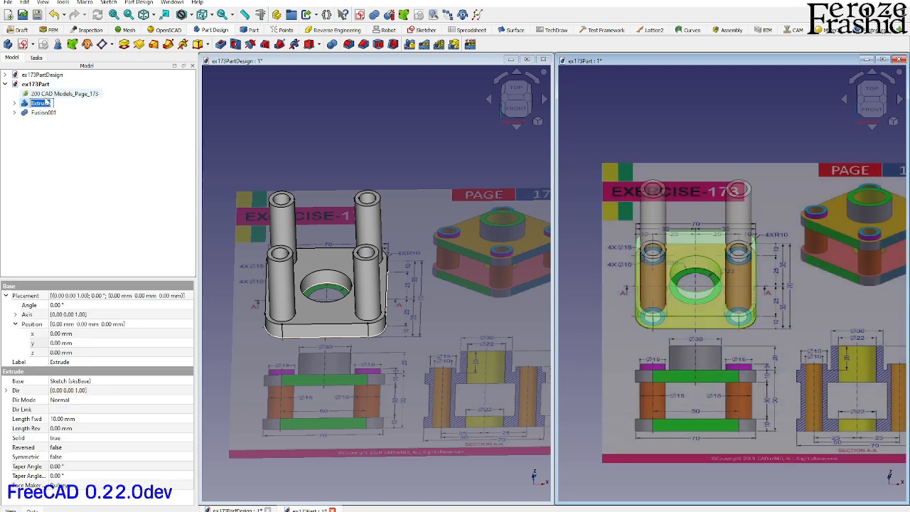
pyautogui.write('BasePad')
pyautogui.press('Return')
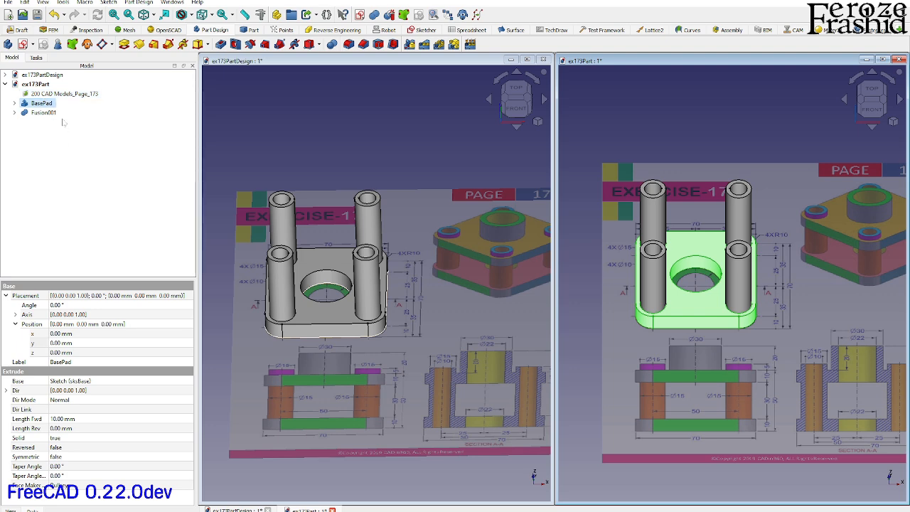
# Copy BasePad together with its sksBase sketch and paste the copy into ex173Part.
pyautogui.hotkey('ctrl', 'c')
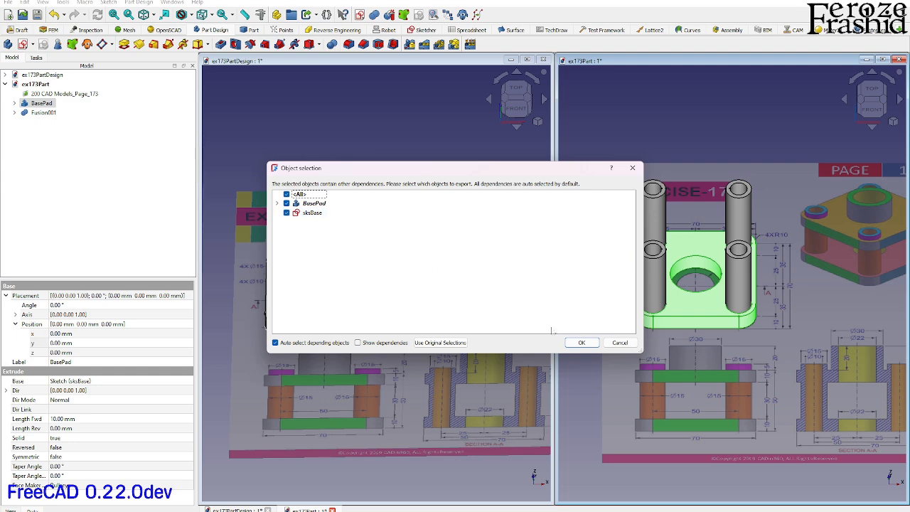
pyautogui.click(580, 343)
pyautogui.click(121, 175)
pyautogui.hotkey('ctrl', 'v')
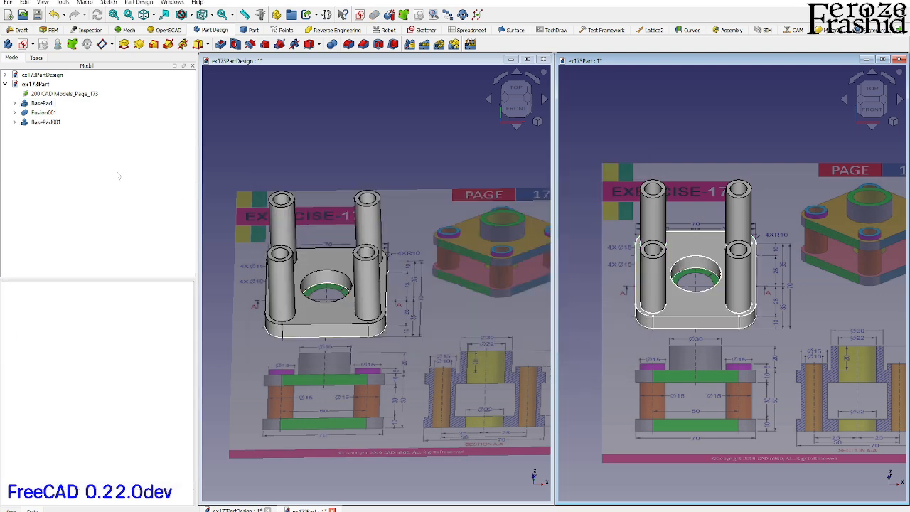
# Rename the pasted copy of BasePad as SecondPad.
pyautogui.click(44, 123)
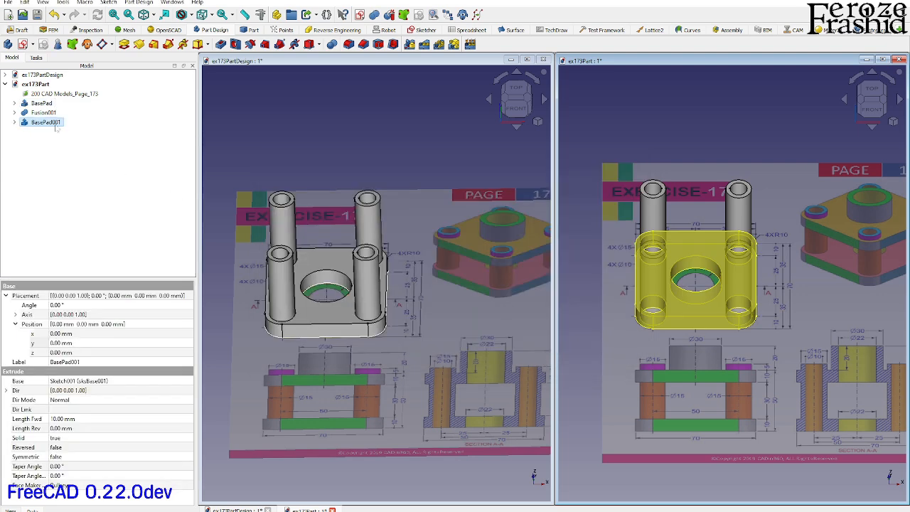
pyautogui.press('F2')
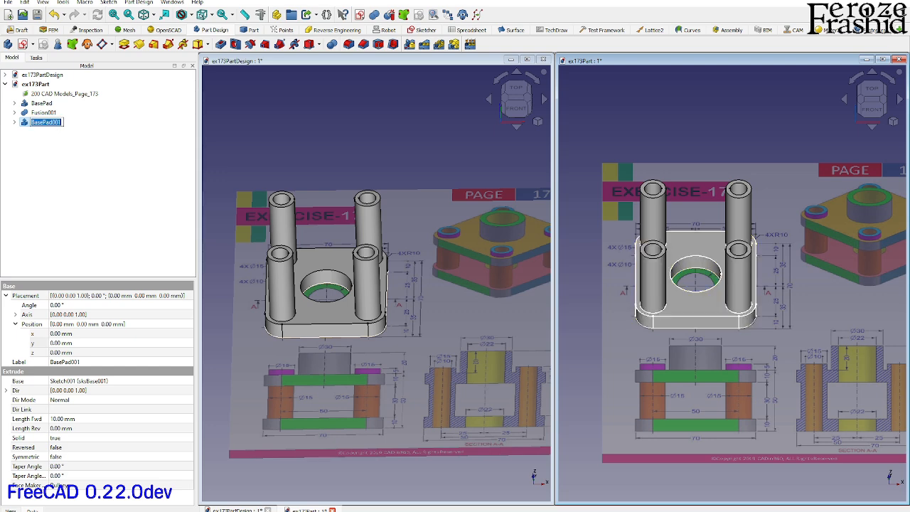
pyautogui.write('SecondPad')
pyautogui.press('Return')
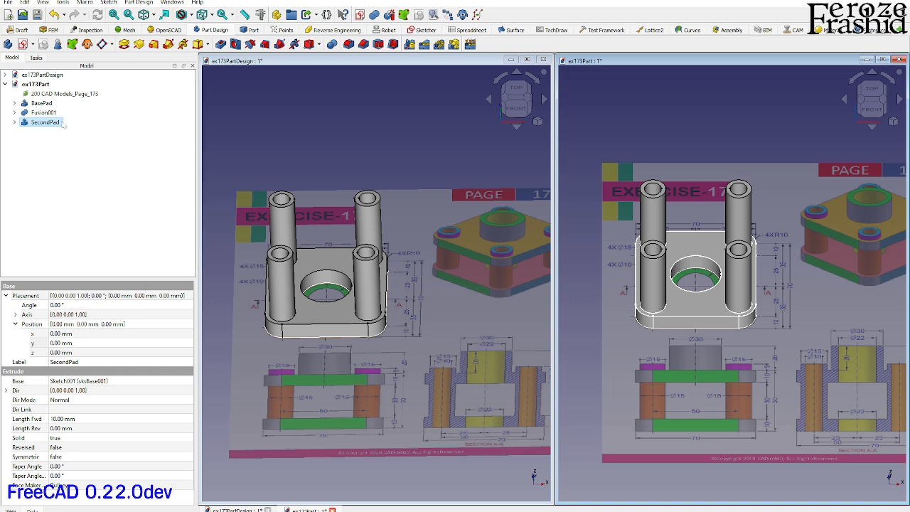
# Raise SecondPad by setting the z position of its placement to 40 mm.
pyautogui.click(15, 122)
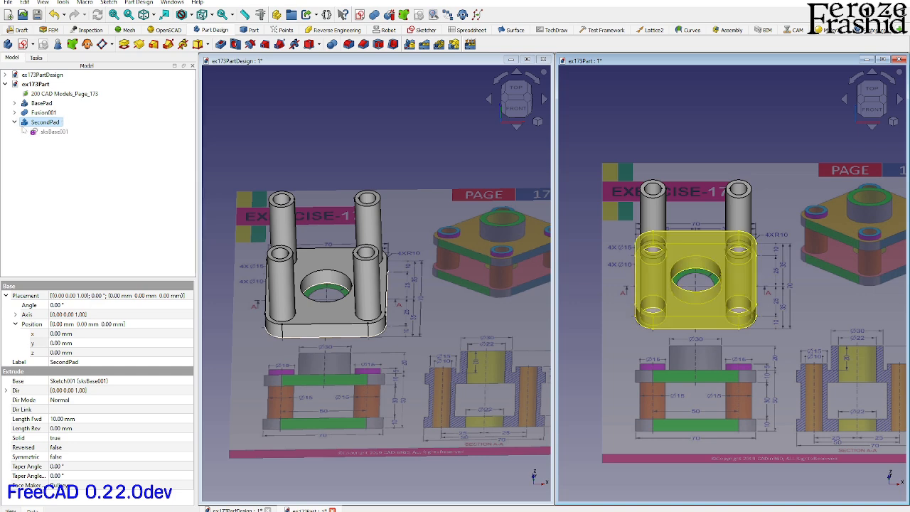
pyautogui.click(15, 123)
pyautogui.click(15, 324)
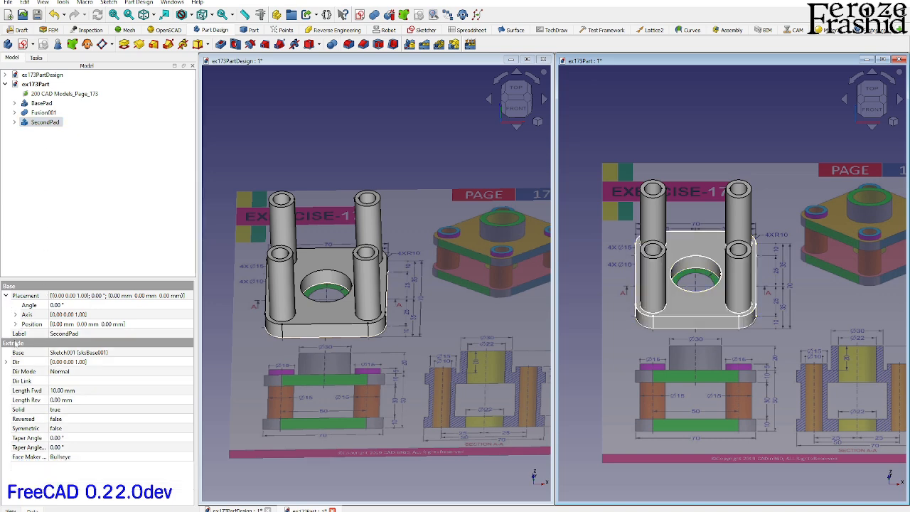
pyautogui.click(15, 324)
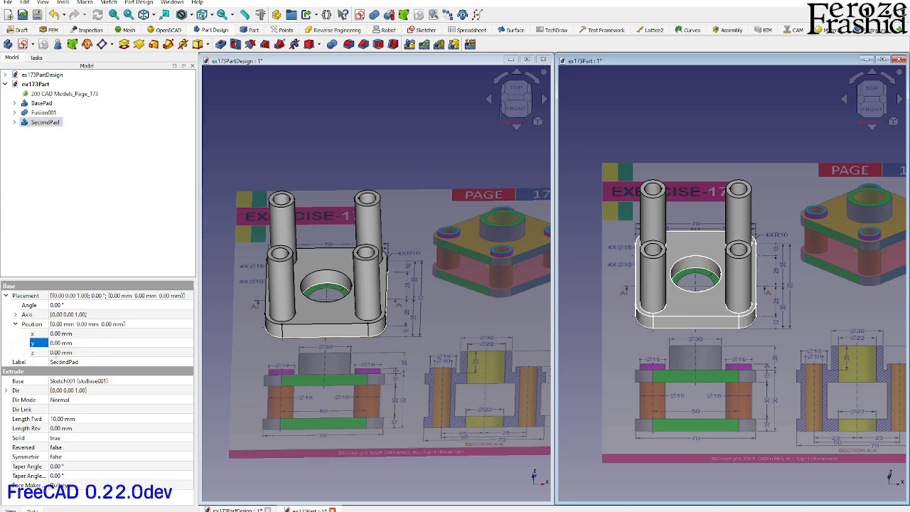
pyautogui.click(55, 354)
pyautogui.write('40')
pyautogui.press('Return')
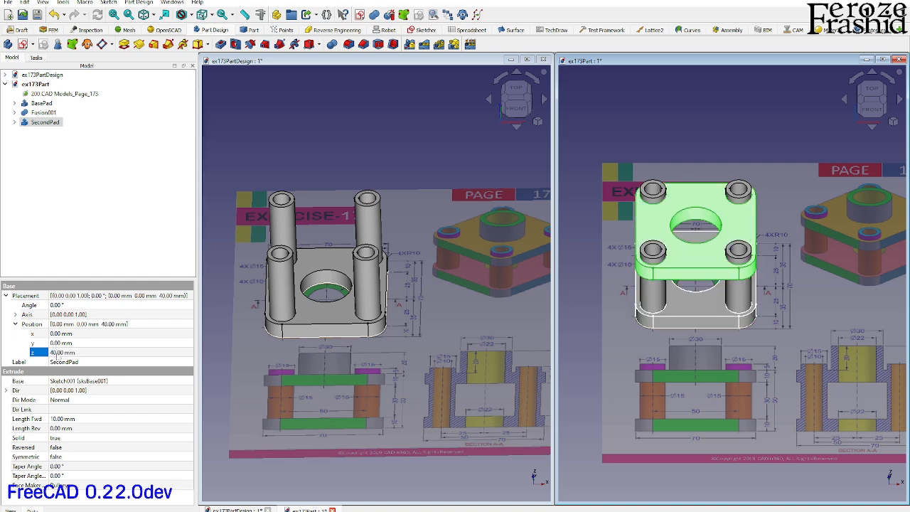
pyautogui.click(55, 354)
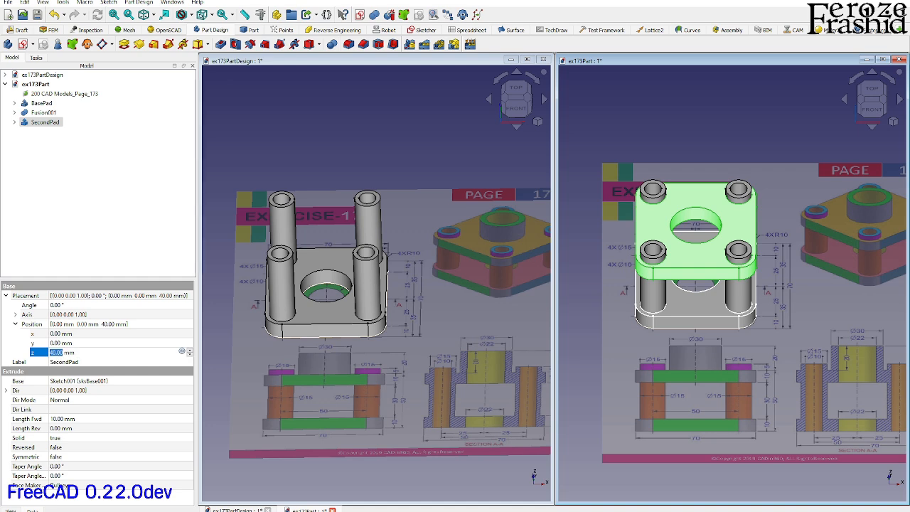
# Return SecondPad's z position to 0 mm and set the z position of its sksBase001 sketch to 40 mm instead.
pyautogui.write('0')
pyautogui.press('Return')
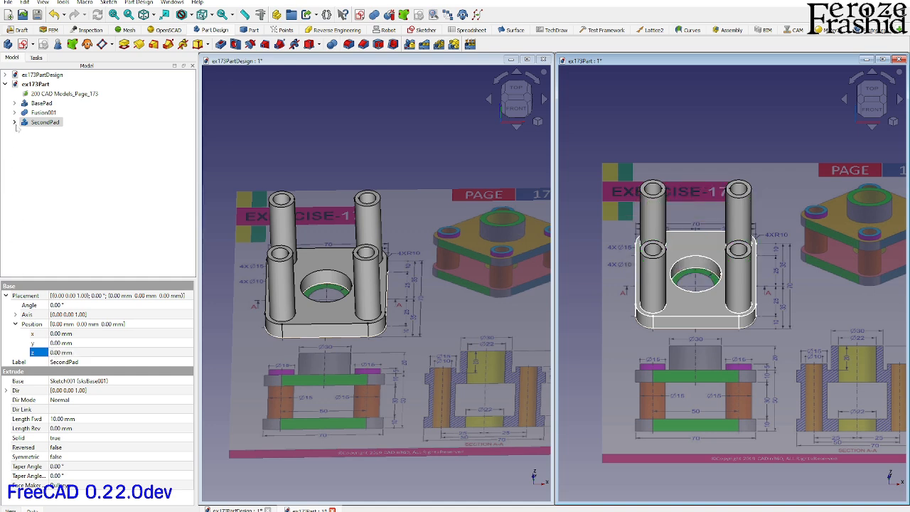
pyautogui.click(15, 122)
pyautogui.click(47, 133)
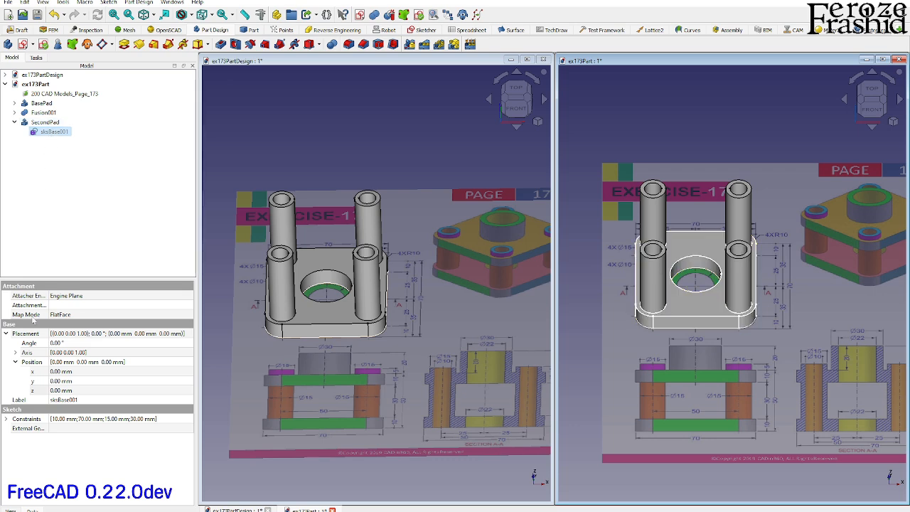
pyautogui.click(66, 394)
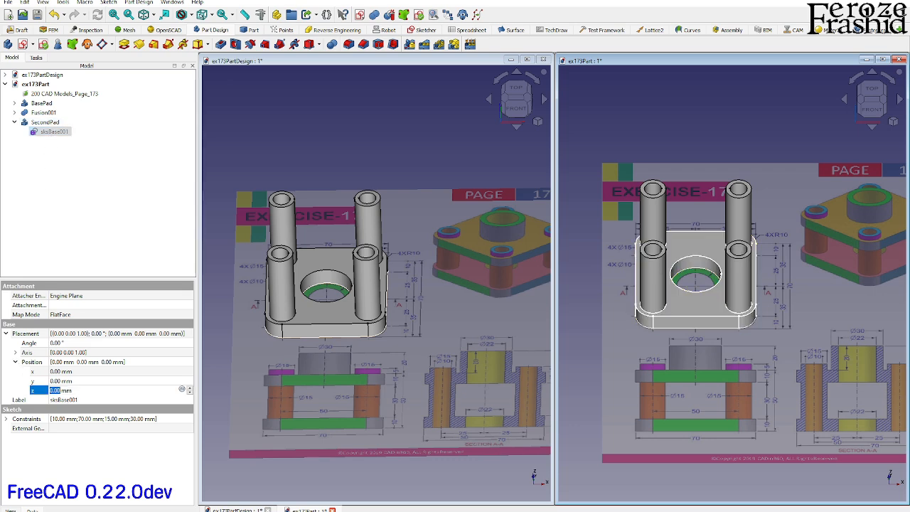
pyautogui.write('40')
pyautogui.press('Return')
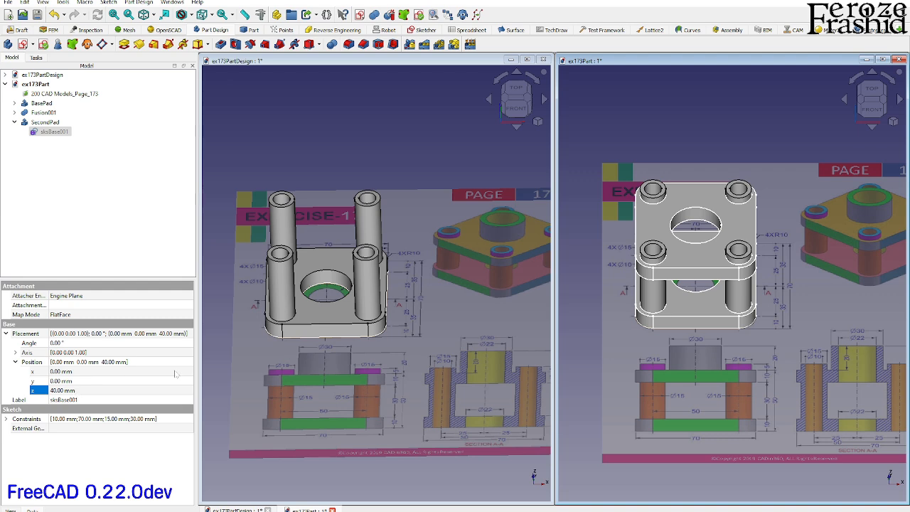
# Hide SecondPad and show its sksBase001 sketch to examine the sketch's height, and restore the original visibility of both.
pyautogui.moveTo(573, 349); pyautogui.dragTo(681, 320, button='middle')
pyautogui.moveTo(749, 325); pyautogui.dragTo(687, 300, button='middle')
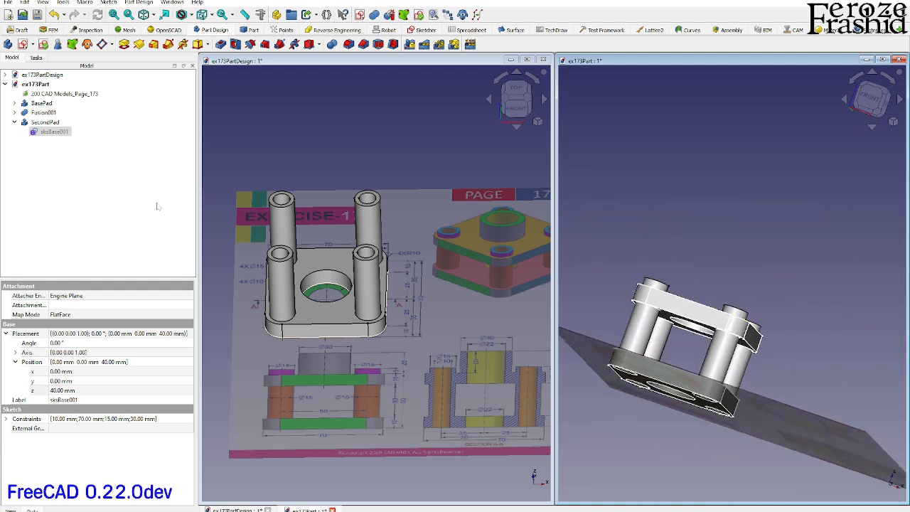
pyautogui.click(46, 122)
pyautogui.press('space')
pyautogui.click(51, 131)
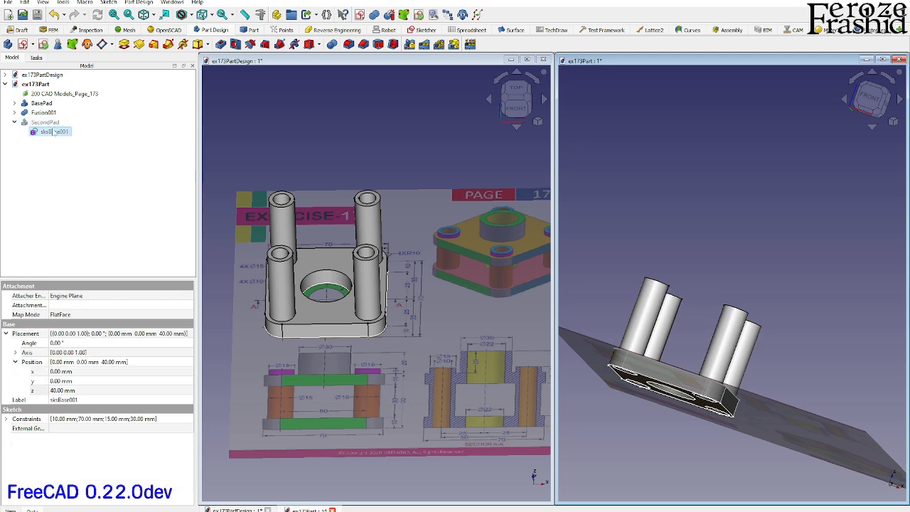
pyautogui.press('space')
pyautogui.moveTo(725, 321); pyautogui.dragTo(700, 362, button='middle')
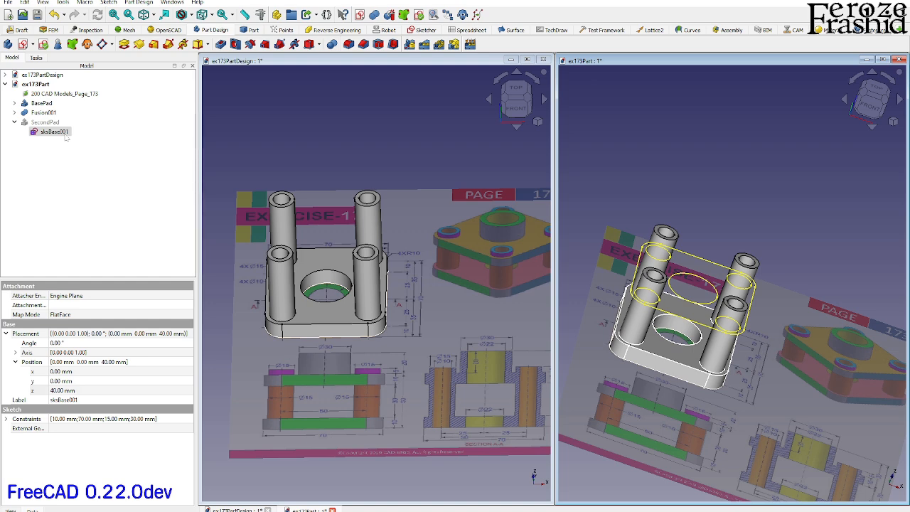
pyautogui.moveTo(738, 332); pyautogui.dragTo(741, 297, button='middle')
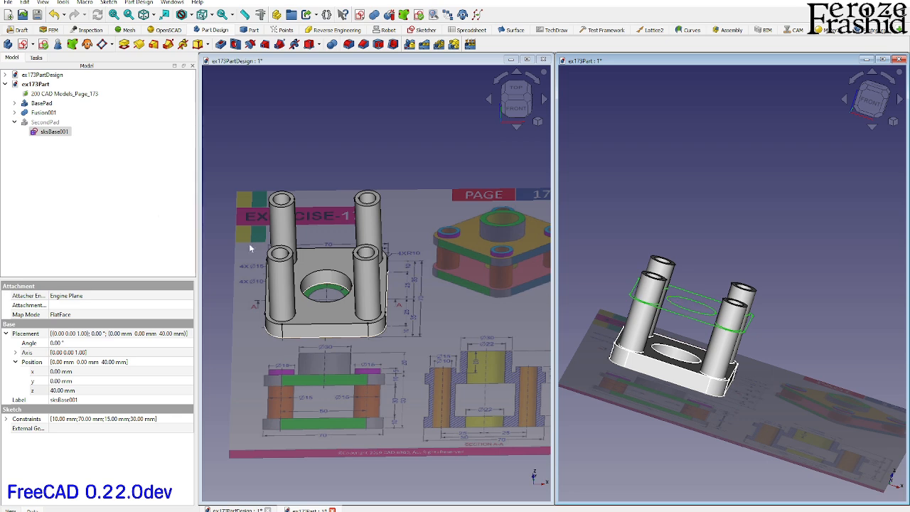
pyautogui.click(45, 122)
pyautogui.press('space')
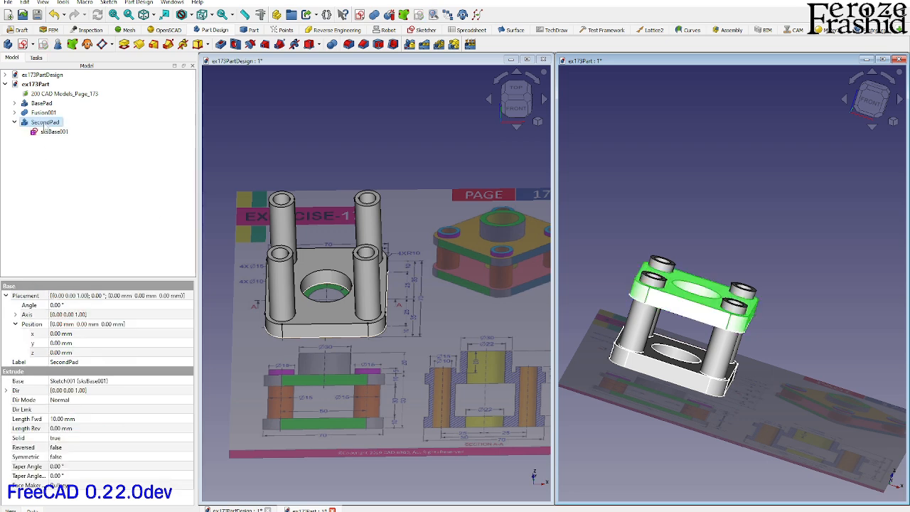
pyautogui.click(49, 131)
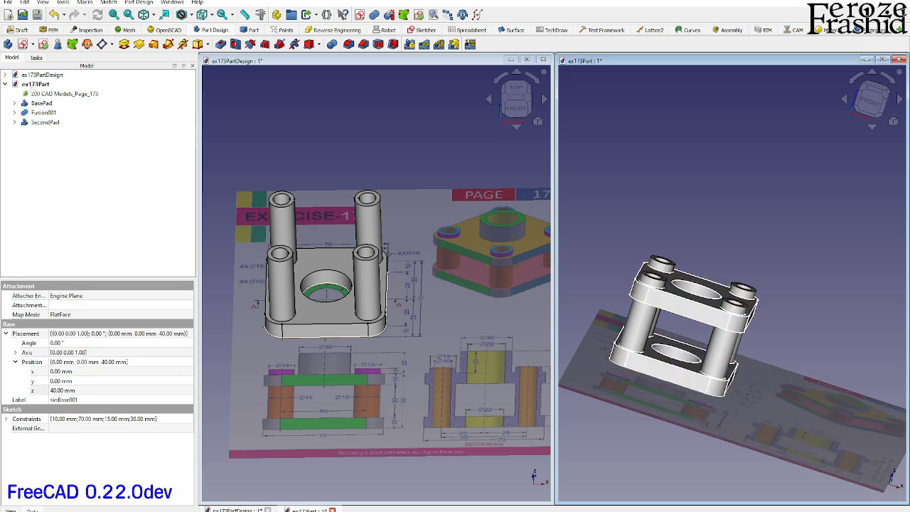
# Rename the base plate Pad in ex173PartDesign as BasePad.
pyautogui.click(34, 74)
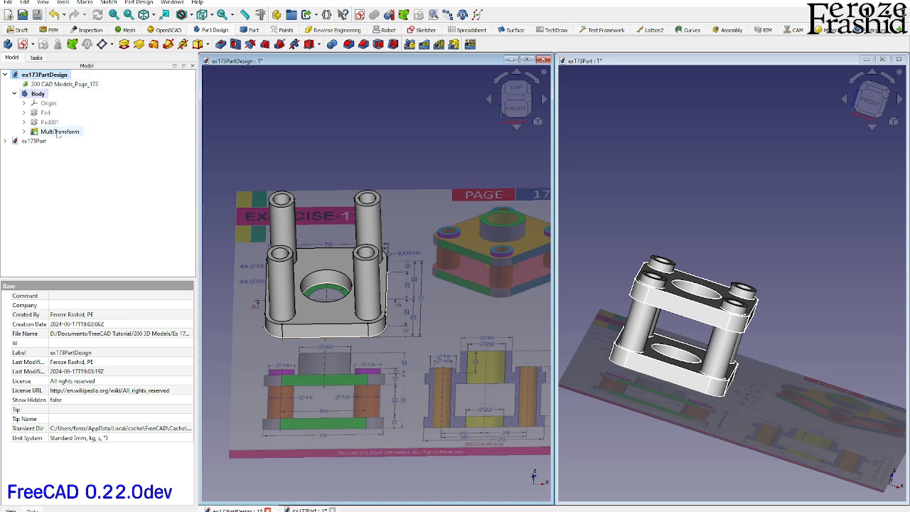
pyautogui.click(47, 113)
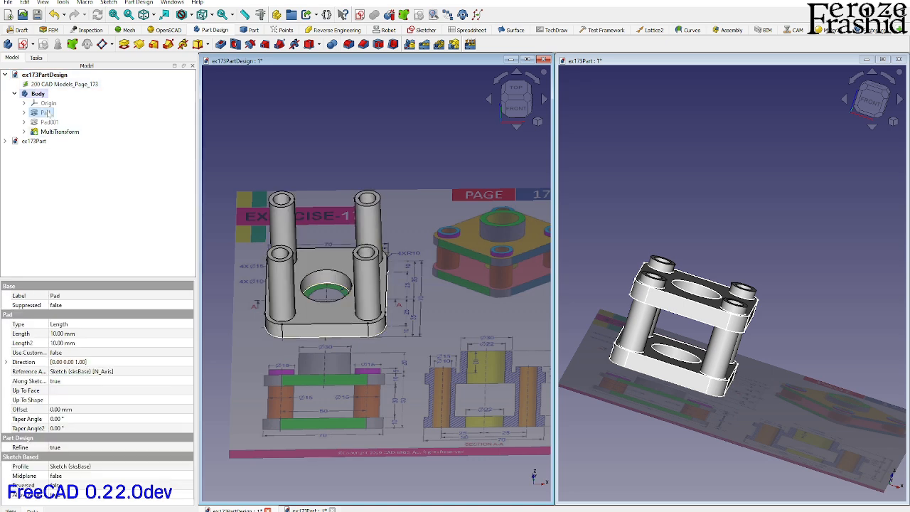
pyautogui.click(48, 122)
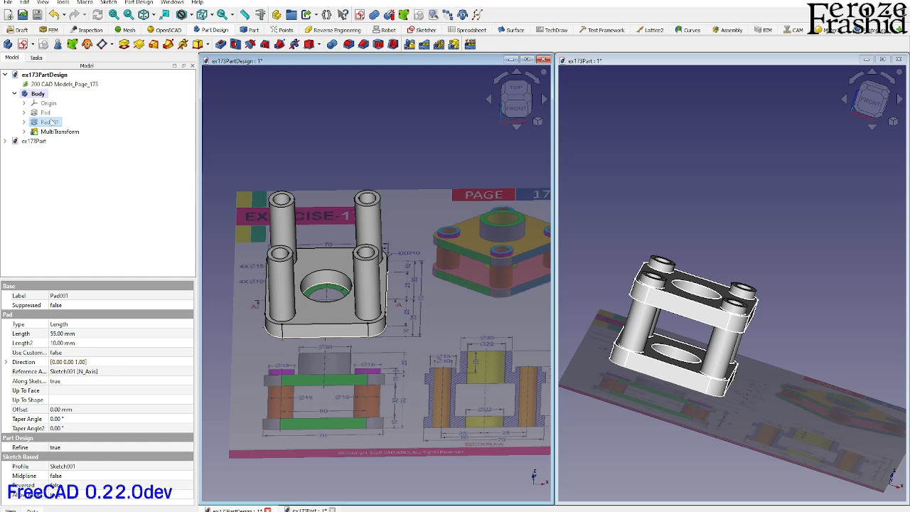
pyautogui.click(45, 113)
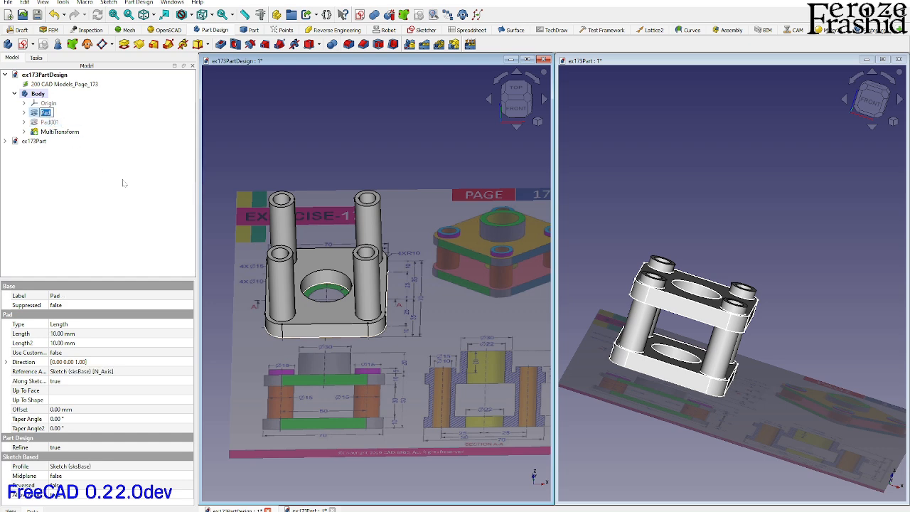
pyautogui.press('F2')
pyautogui.write('BasePad')
pyautogui.press('Return')
# Duplicate BasePad with its sksBase sketch, leaving out the XY-plane dependency, and move the copy into Body.
pyautogui.hotkey('ctrl', 'e')
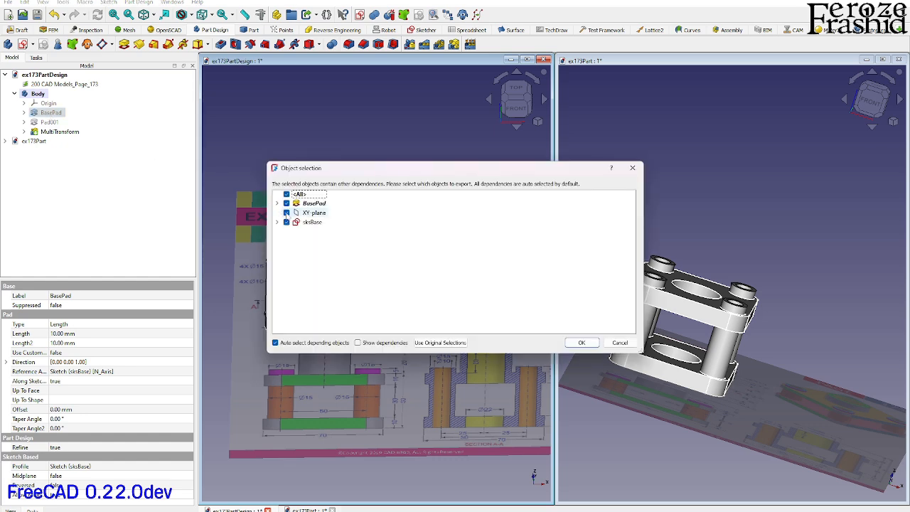
pyautogui.click(287, 213)
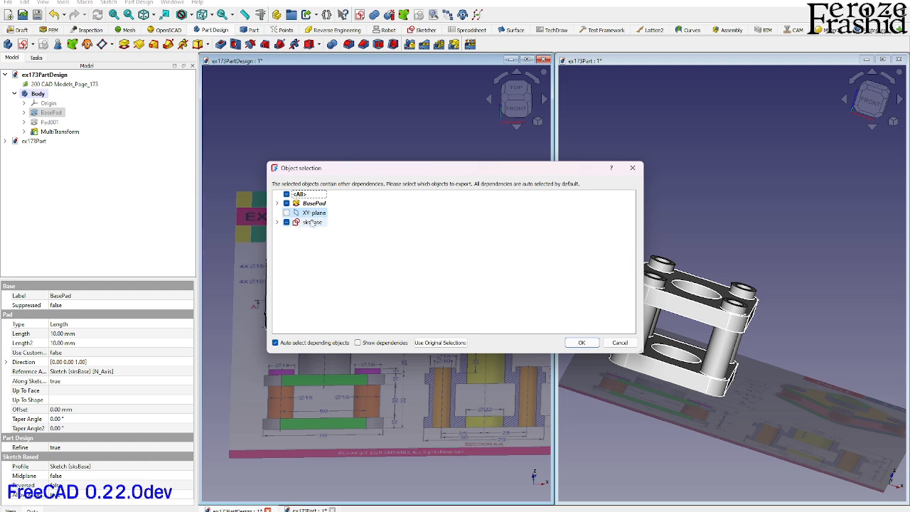
pyautogui.click(582, 343)
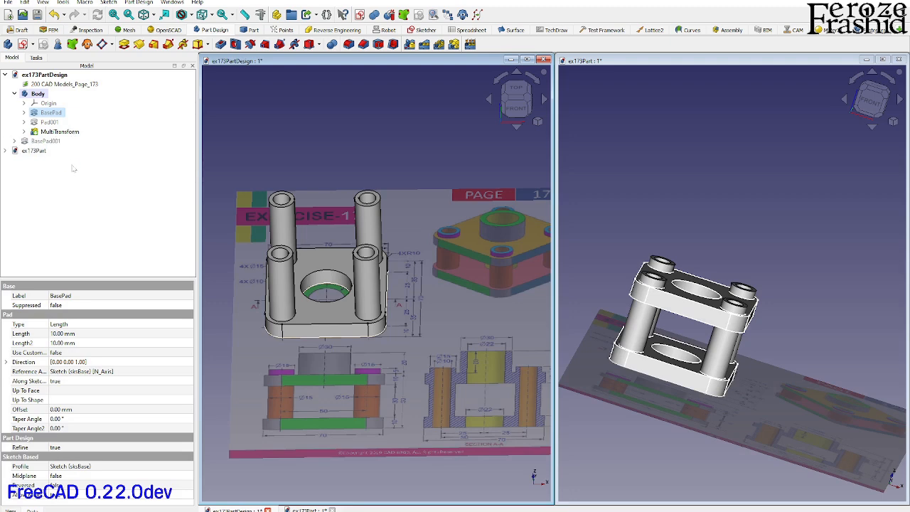
pyautogui.click(46, 141)
pyautogui.moveTo(45, 142); pyautogui.dragTo(52, 95)
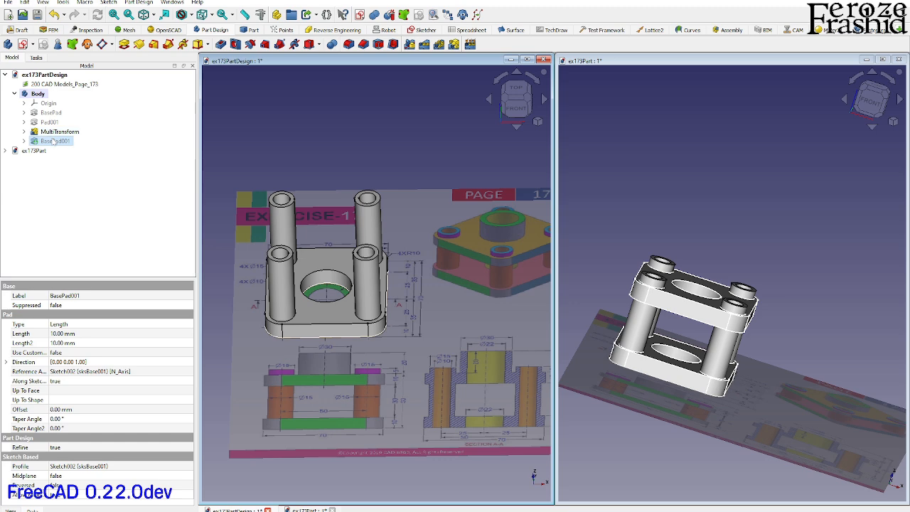
# Make the duplicated BasePad001 the visible feature of Body.
pyautogui.click(53, 141)
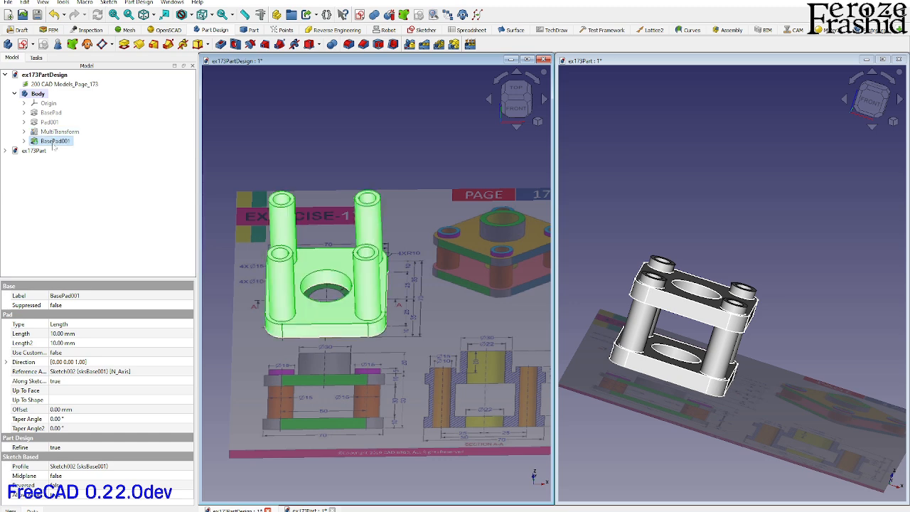
pyautogui.press('space')
pyautogui.click(62, 134)
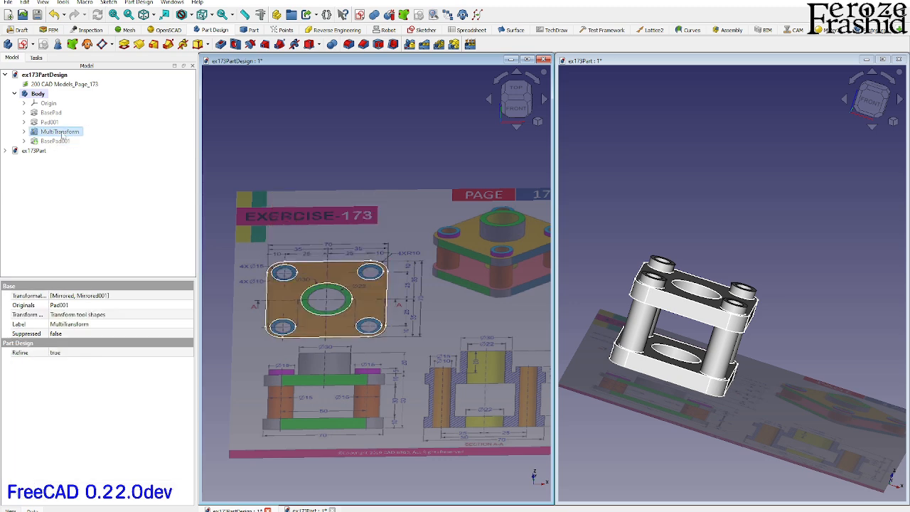
pyautogui.click(54, 140)
pyautogui.press('space')
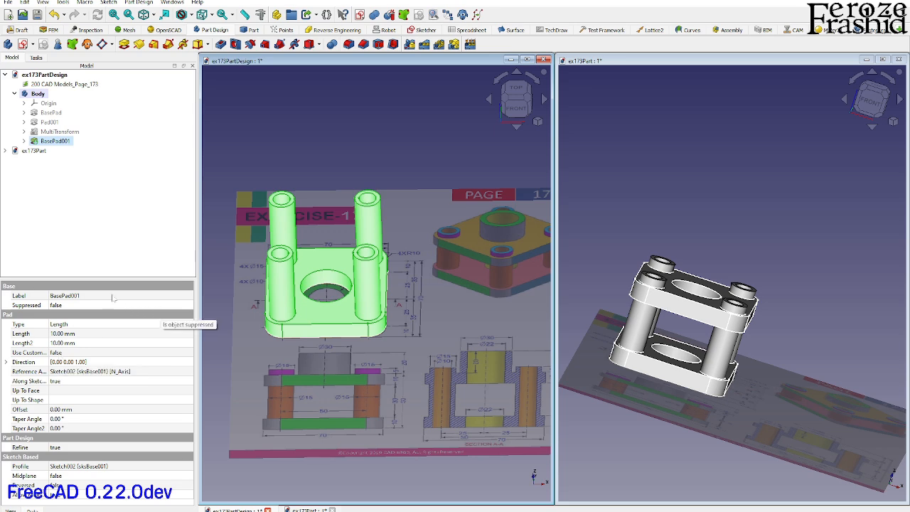
# Set the z attachment offset of BasePad001's sksBase001 sketch to 40 mm.
pyautogui.click(24, 141)
pyautogui.click(63, 151)
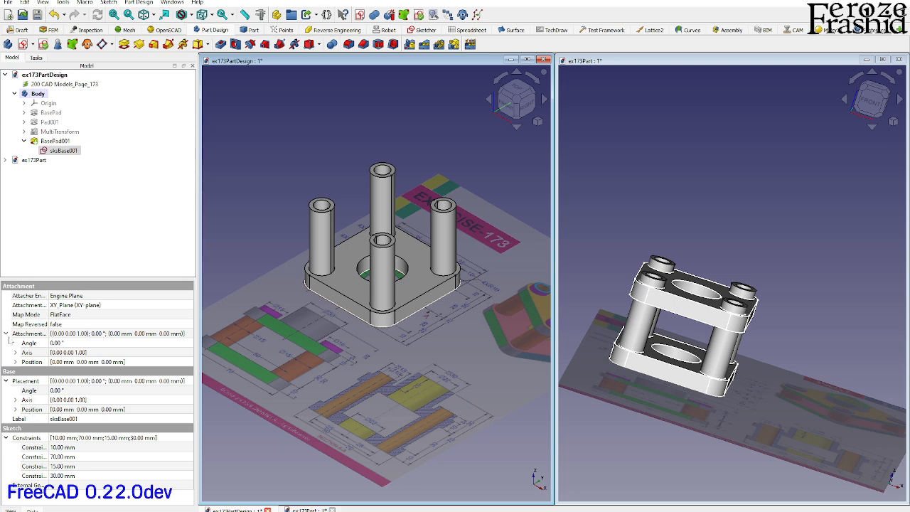
pyautogui.click(16, 362)
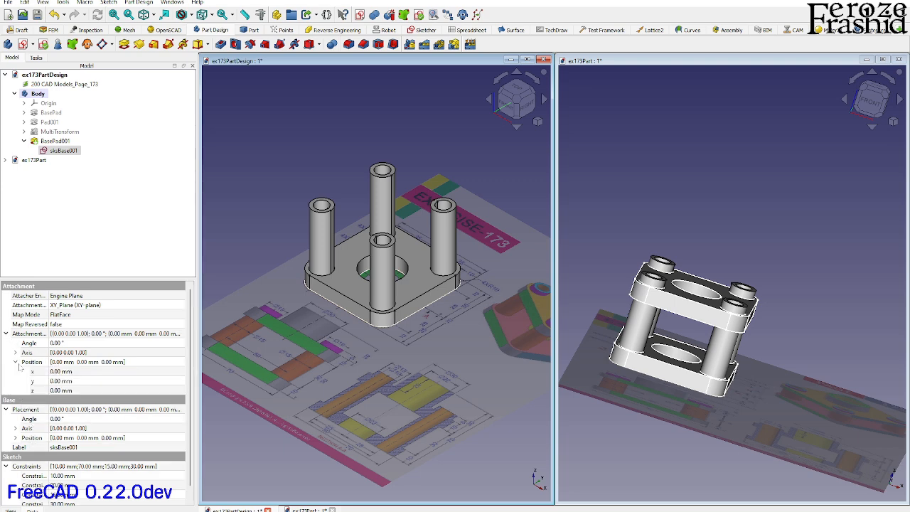
pyautogui.click(46, 389)
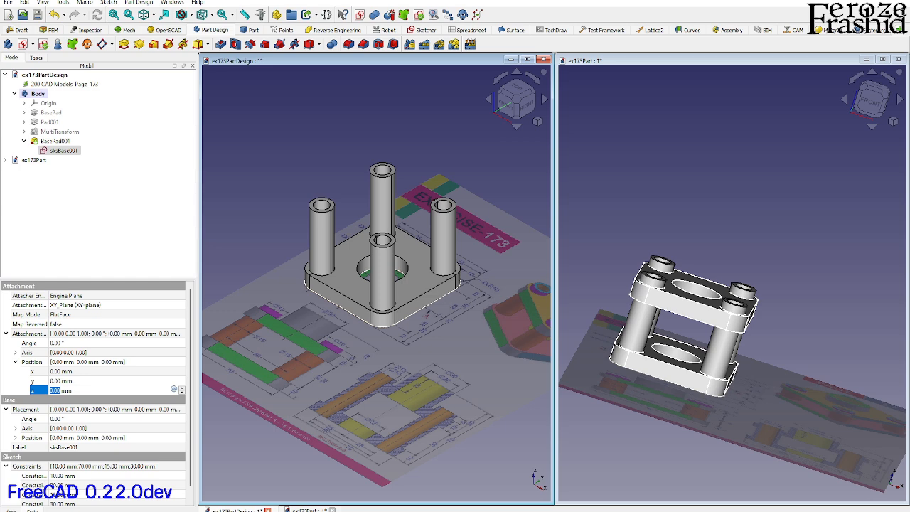
pyautogui.write('40')
pyautogui.press('Return')
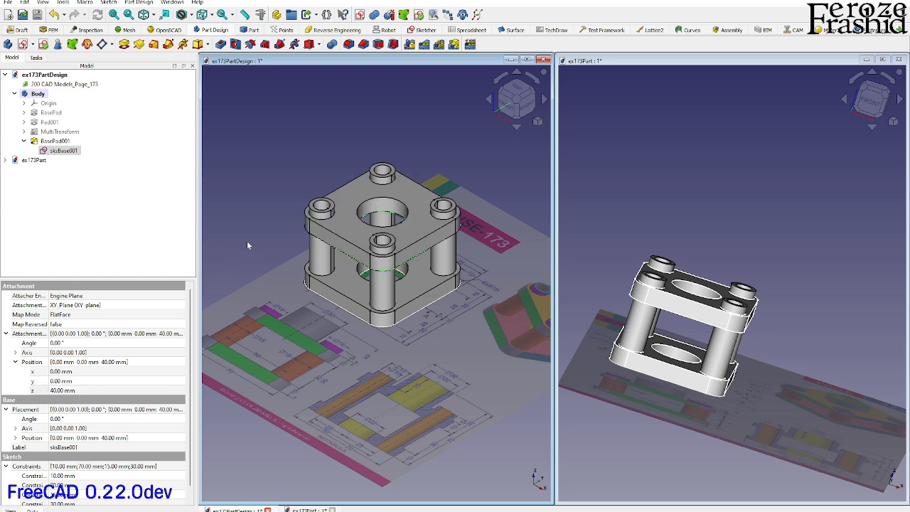
# Hide the sksBase001 sketch under BasePad001 in ex173PartDesign.
pyautogui.click(246, 241)
pyautogui.moveTo(382, 352)
pyautogui.mouseDown(button='middle')
pyautogui.moveTo(425, 289)
pyautogui.moveTo(378, 314)
pyautogui.moveTo(378, 306)
pyautogui.mouseUp(button='middle')
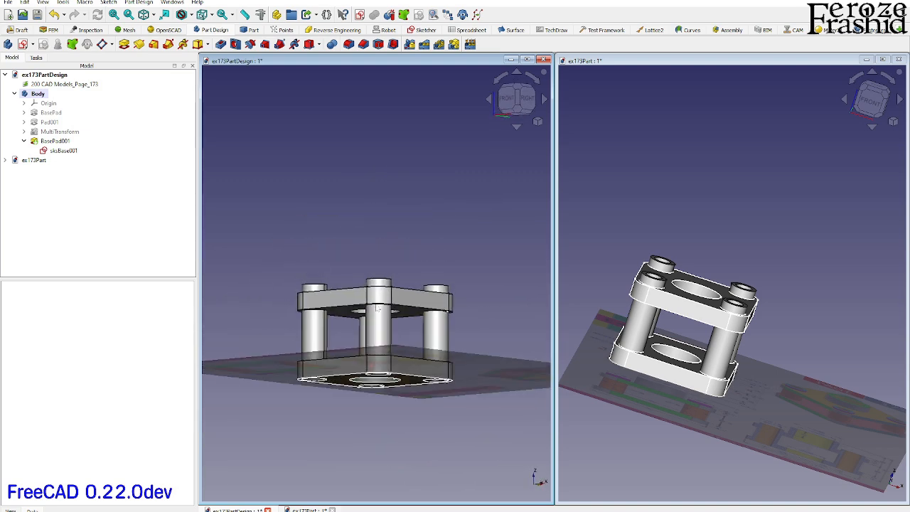
pyautogui.click(58, 151)
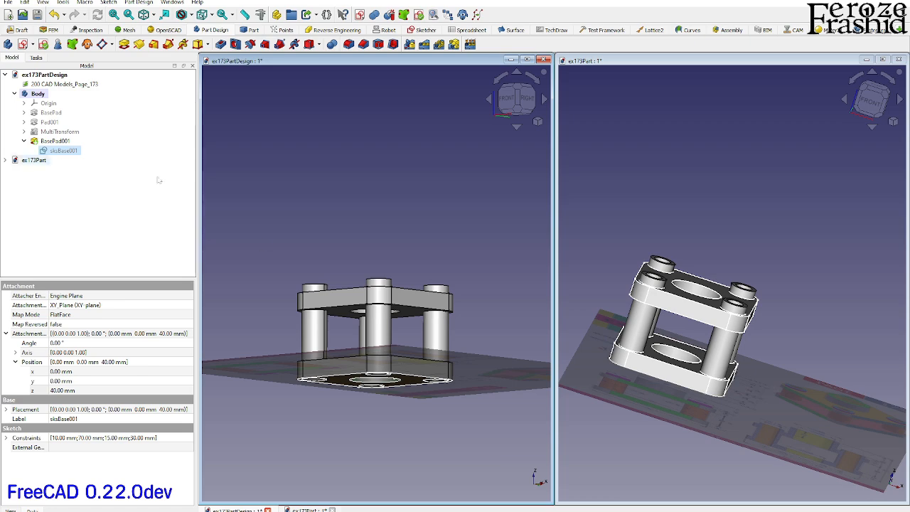
# Compare the two plates and four pillars in ex173PartDesign and ex173Part from several angles.
pyautogui.moveTo(364, 283); pyautogui.dragTo(489, 345, button='middle')
pyautogui.moveTo(663, 261); pyautogui.dragTo(679, 312, button='middle')
pyautogui.moveTo(431, 321); pyautogui.dragTo(405, 263, button='middle')
pyautogui.scroll(-2, 604, 344)
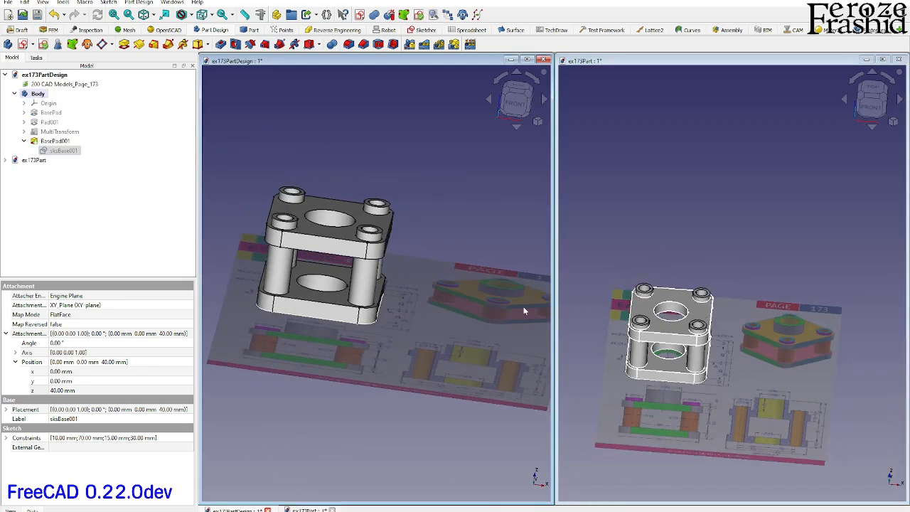
pyautogui.scroll(1, 460, 277)
pyautogui.moveTo(426, 292); pyautogui.dragTo(391, 273, button='middle')
pyautogui.scroll(5, 717, 297)
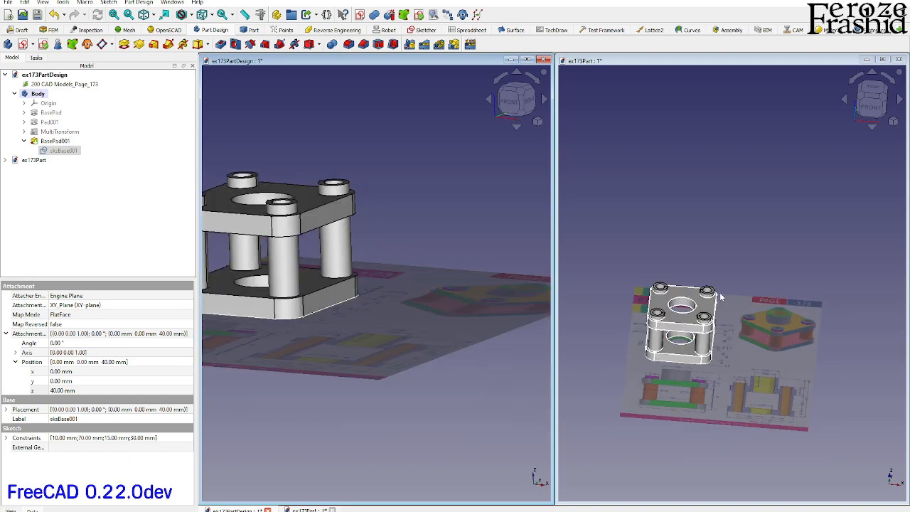
pyautogui.click(811, 96)
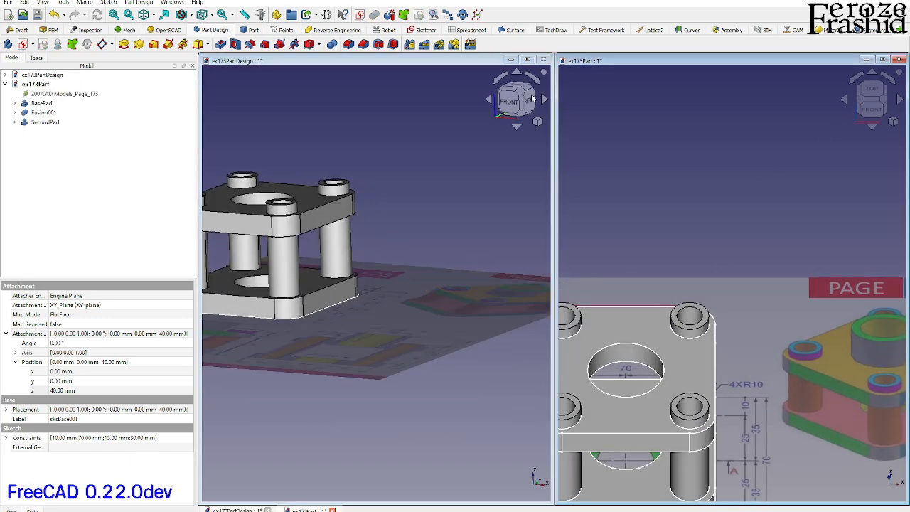
pyautogui.click(516, 92)
pyautogui.scroll(-3, 491, 303)
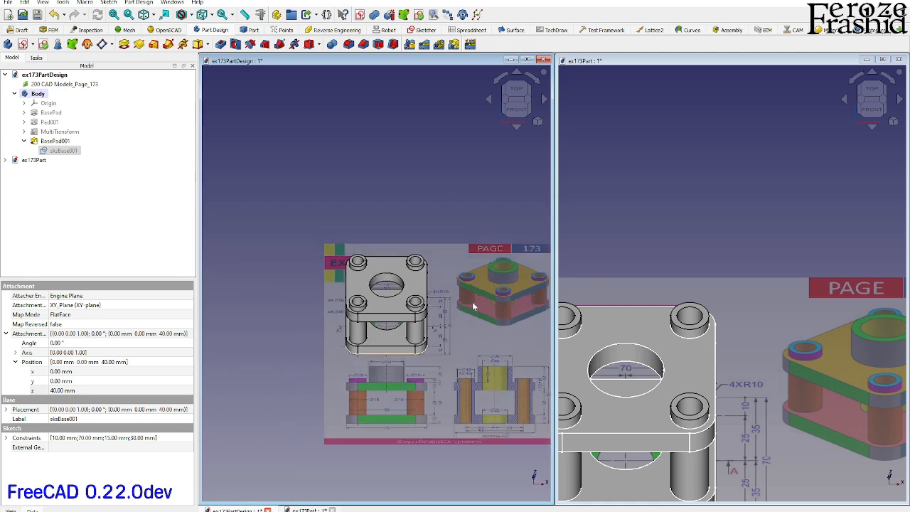
pyautogui.moveTo(668, 349); pyautogui.dragTo(626, 337, button='middle')
pyautogui.scroll(-3, 217, 343)
pyautogui.scroll(1, 322, 350)
pyautogui.moveTo(321, 350); pyautogui.dragTo(299, 332, button='middle')
pyautogui.scroll(-2, 760, 307)
pyautogui.scroll(2, 656, 416)
pyautogui.scroll(-1, 707, 302)
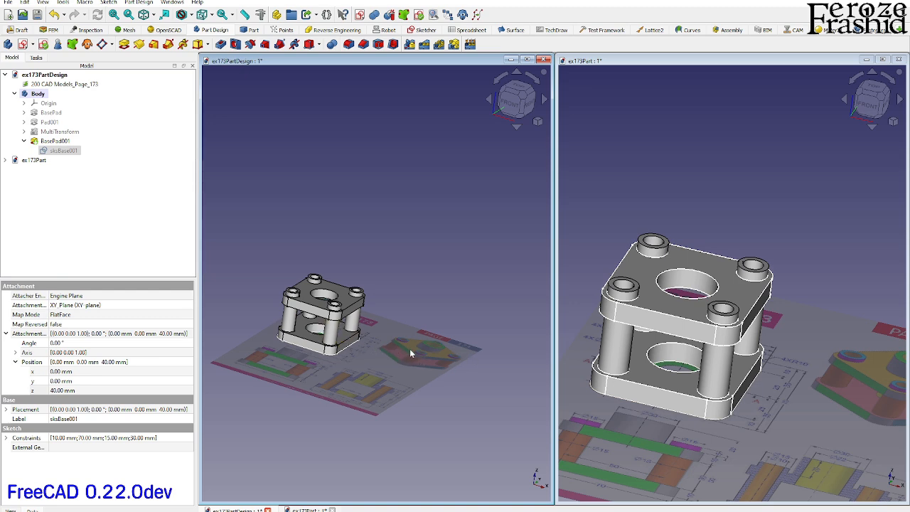
pyautogui.moveTo(410, 348); pyautogui.dragTo(292, 361, button='middle')
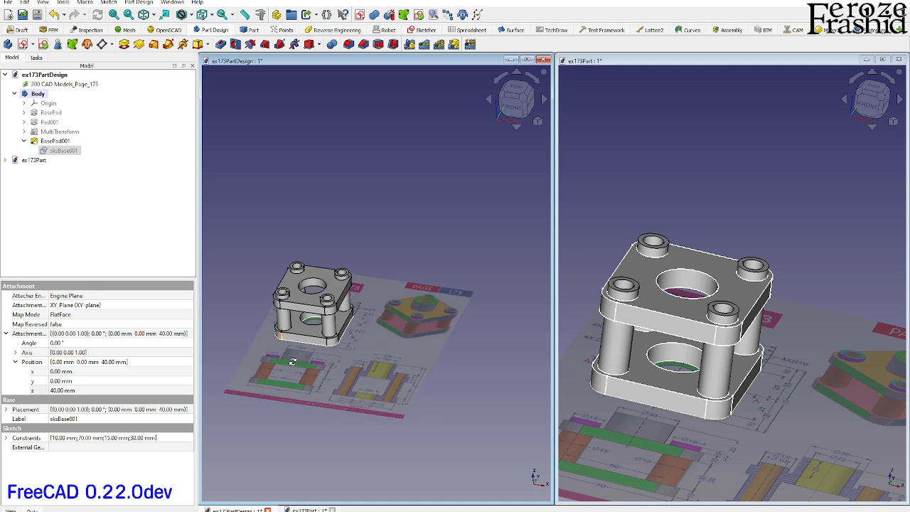
# Create a new sketch on the XY-Plane in ex173PartDesign with no offset.
pyautogui.click(338, 175)
pyautogui.click(359, 16)
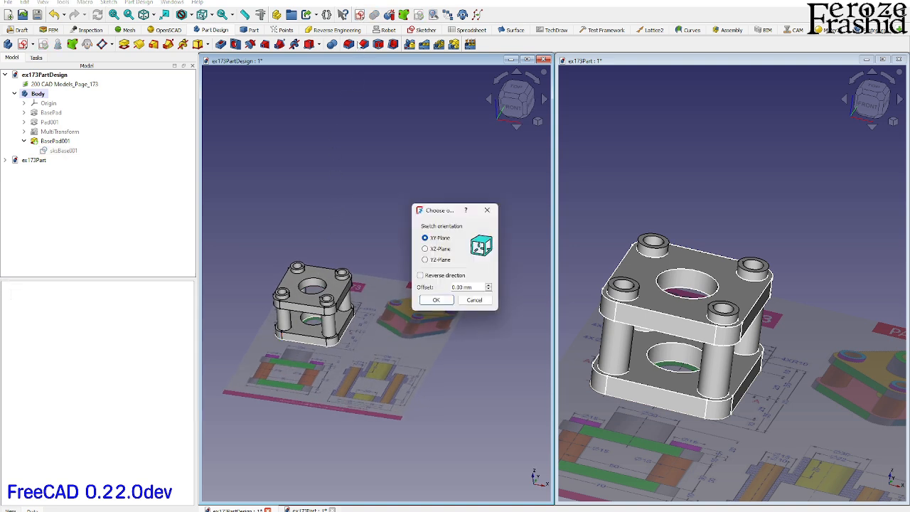
pyautogui.click(440, 301)
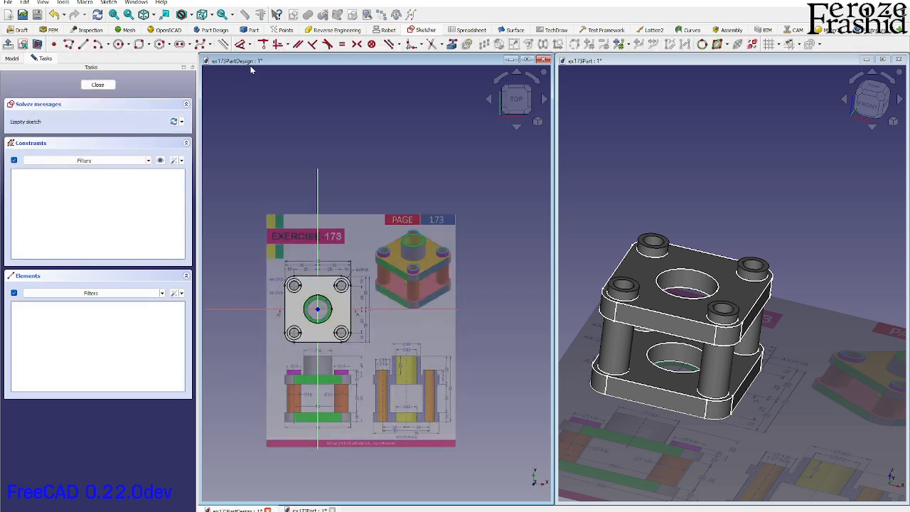
# Close the empty Sketch003 outside the Body in ex173PartDesign and delete it.
pyautogui.click(216, 31)
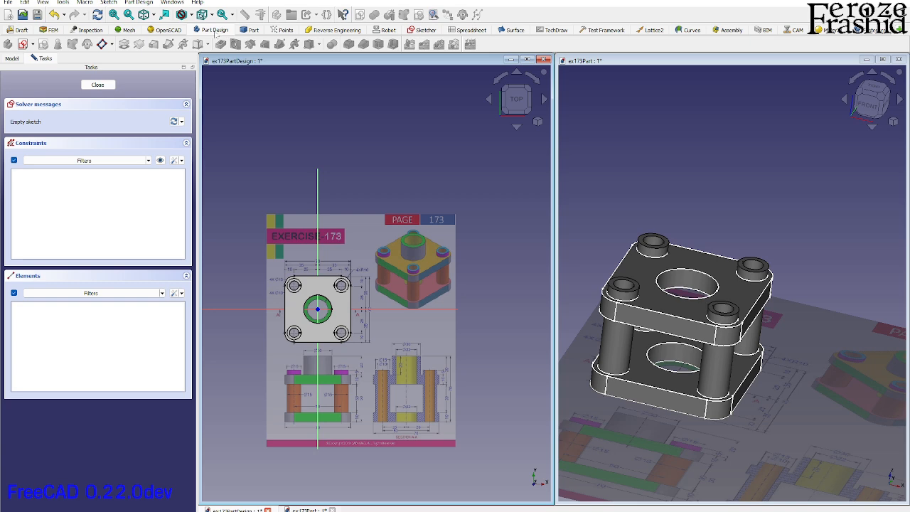
pyautogui.click(89, 86)
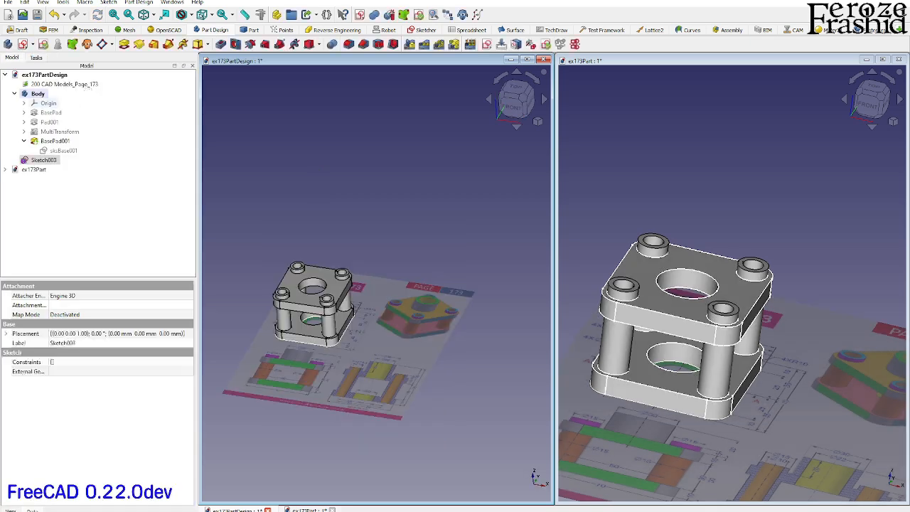
pyautogui.press('Delete')
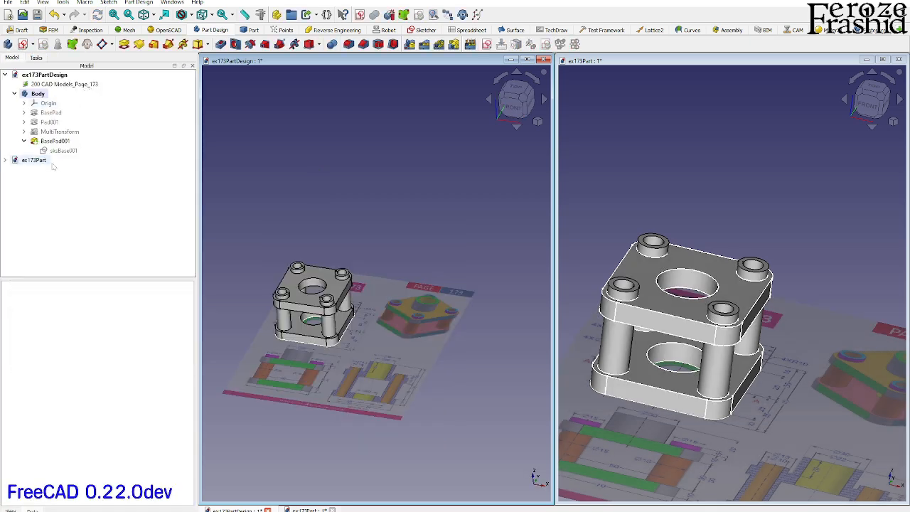
# Create a Body sketch on the XY-plane with two circles of 20 mm and 30 mm diameter centred on the origin.
pyautogui.click(23, 44)
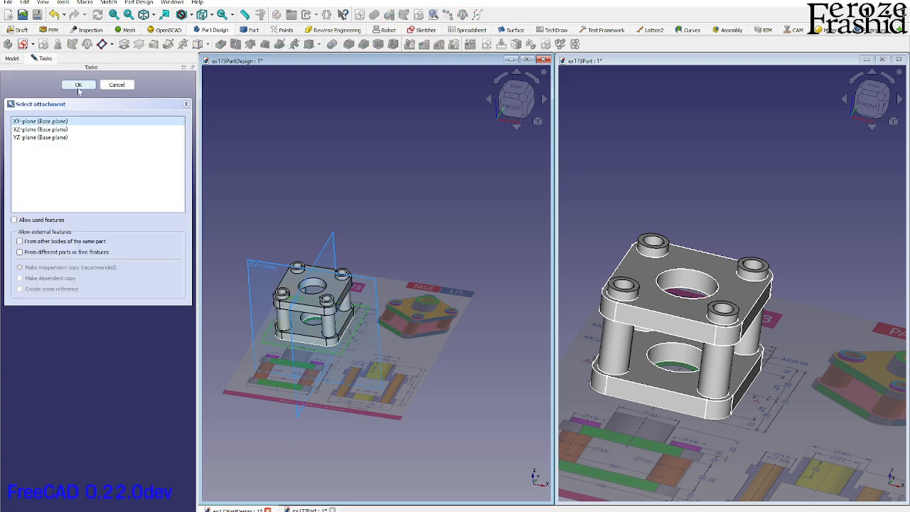
pyautogui.click(78, 85)
pyautogui.scroll(4, 320, 333)
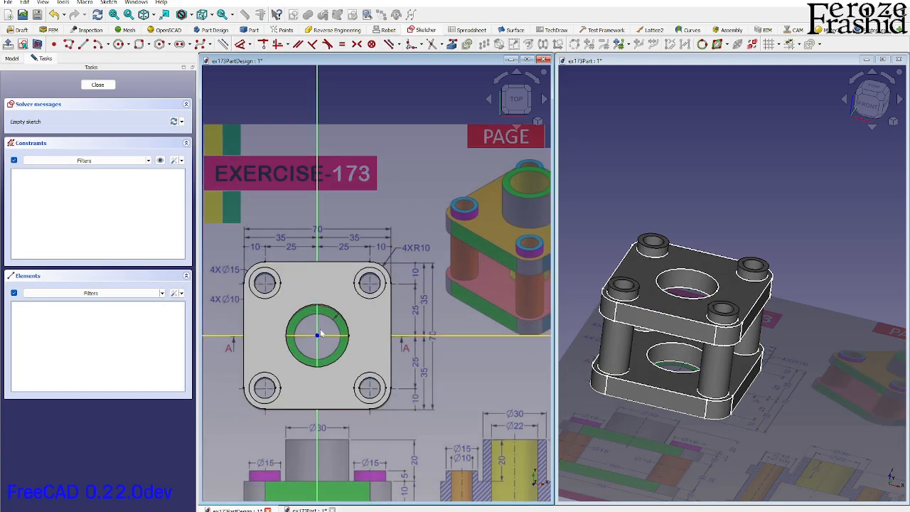
pyautogui.press('g')
pyautogui.press('c')
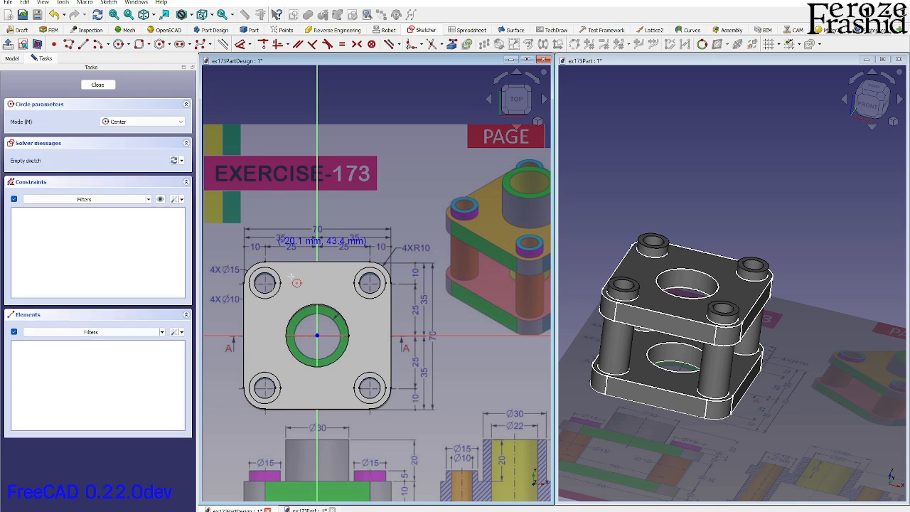
pyautogui.click(318, 335)
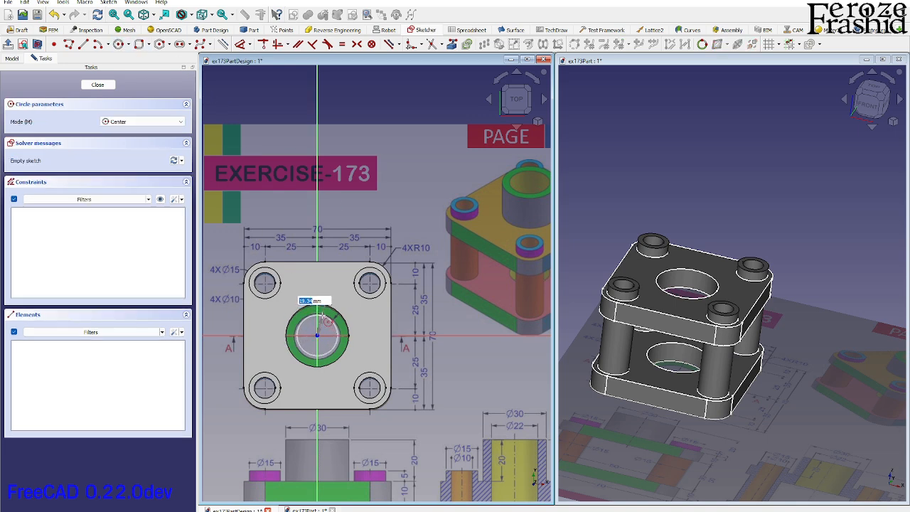
pyautogui.write('20')
pyautogui.press('Return')
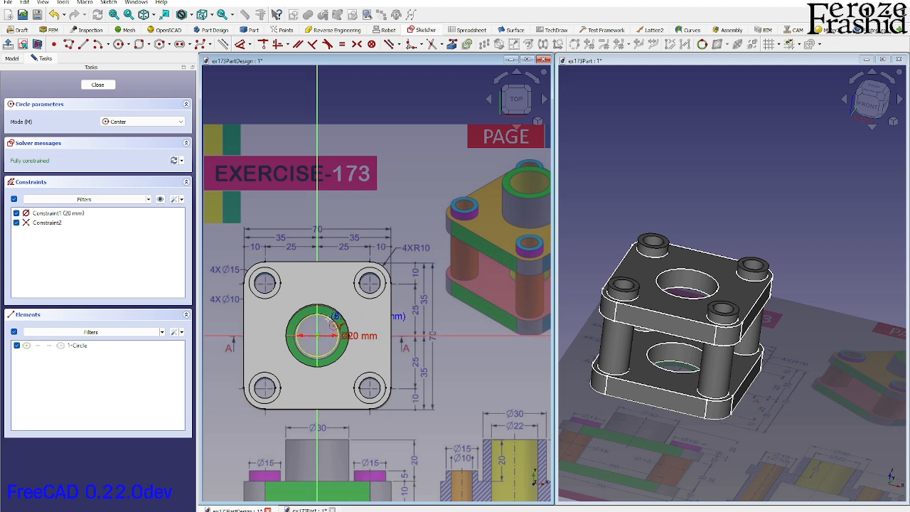
pyautogui.click(317, 335)
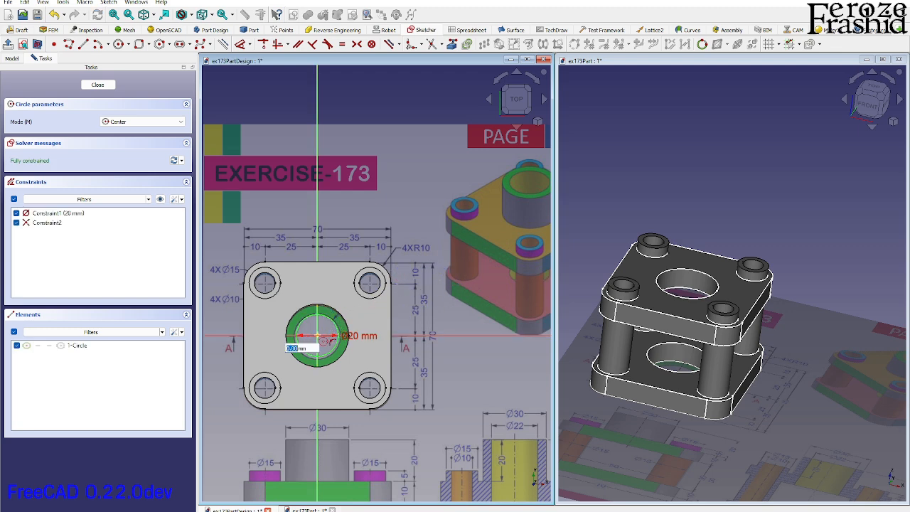
pyautogui.write('30')
pyautogui.press('Return')
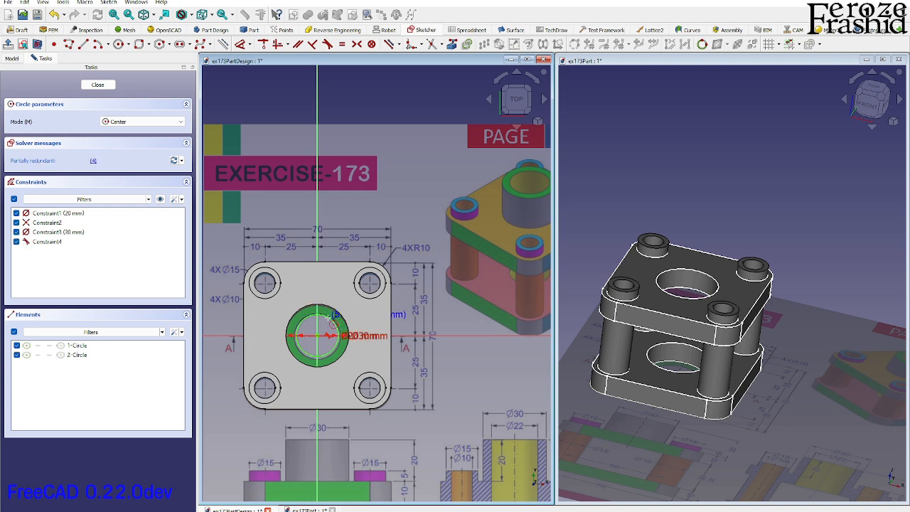
# Move the inner circle's diameter dimension clear of the plate and set it to 22 mm.
pyautogui.moveTo(377, 338); pyautogui.dragTo(406, 233)
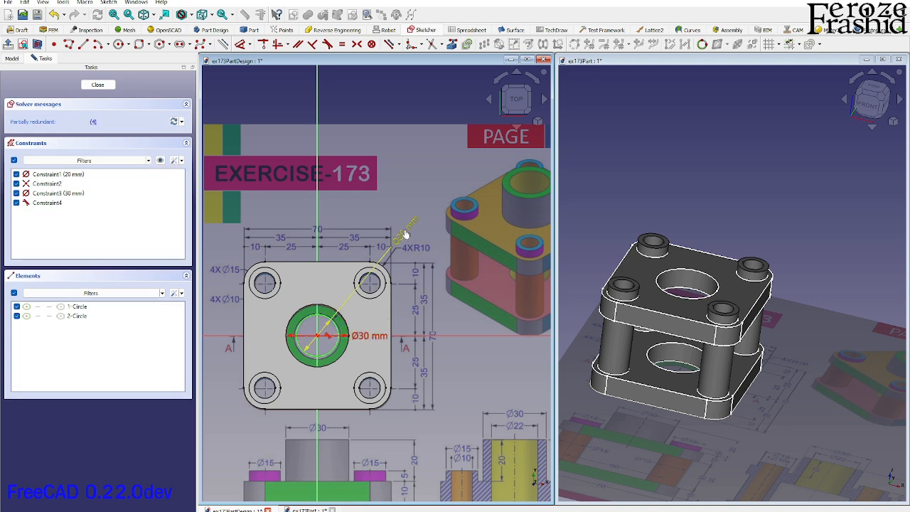
pyautogui.doubleClick(406, 234)
pyautogui.write('2')
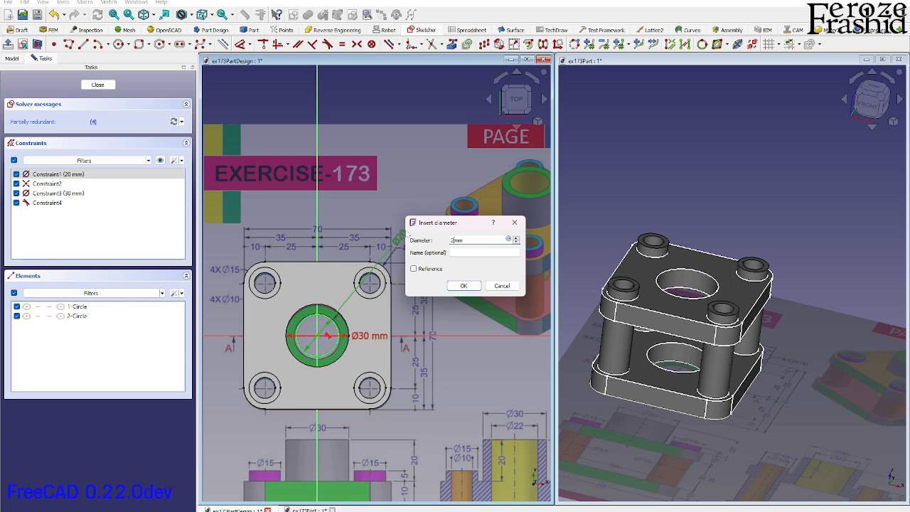
pyautogui.write('2')
pyautogui.press('Return')
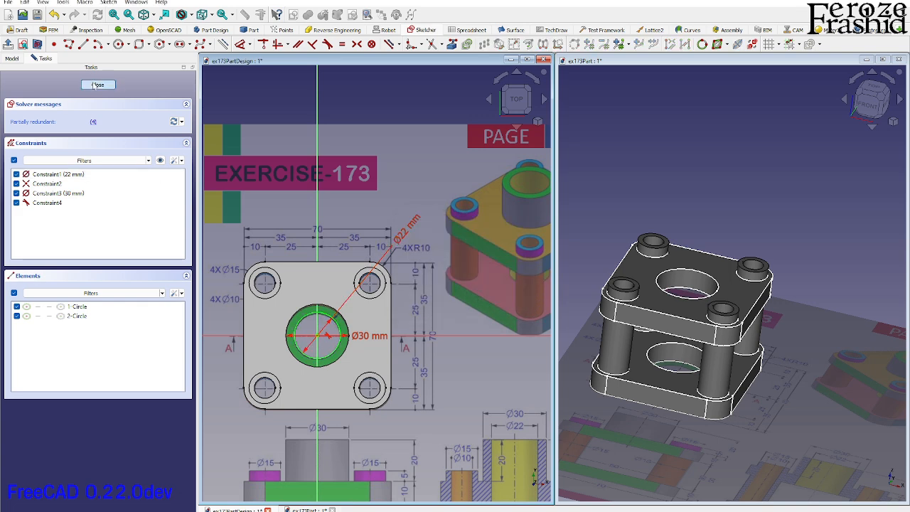
# Replace the redundant constraint between the two circles with a coincident constraint on their centres and close the sketch.
pyautogui.click(94, 122)
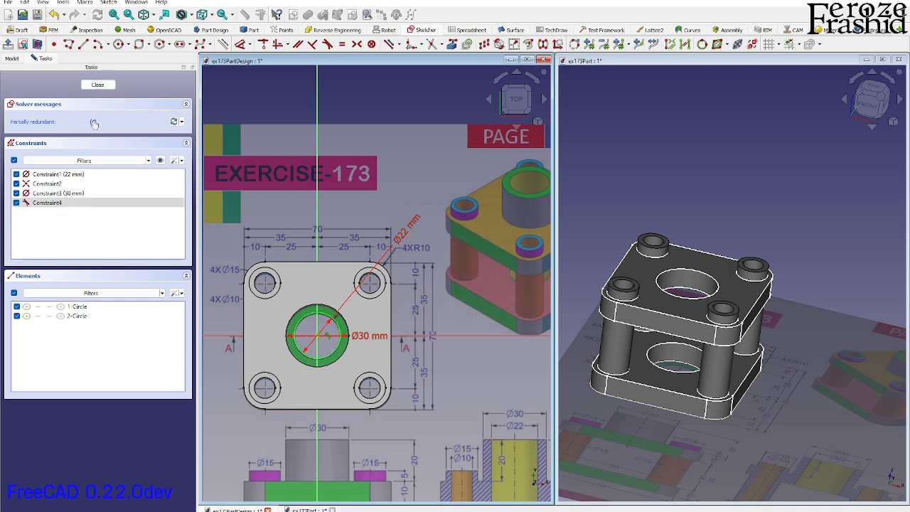
pyautogui.scroll(3, 276, 301)
pyautogui.click(361, 374)
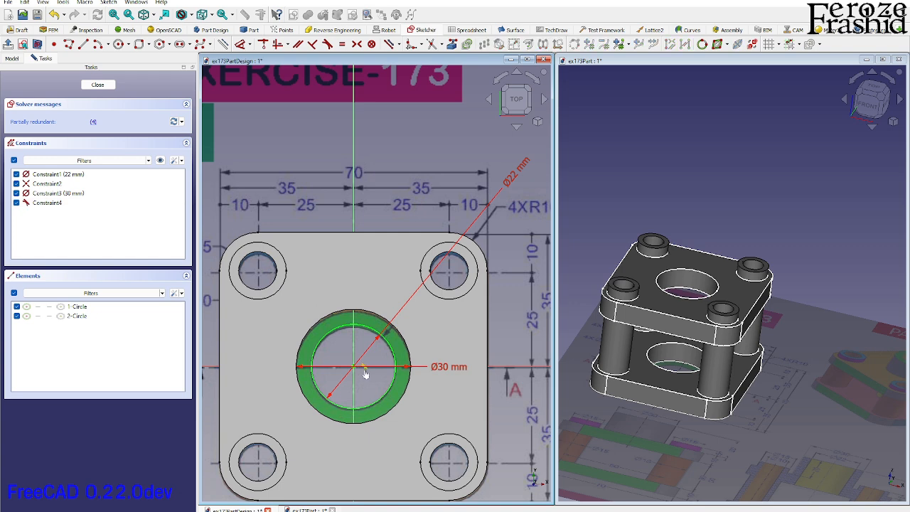
pyautogui.click(365, 368)
pyautogui.press('Delete')
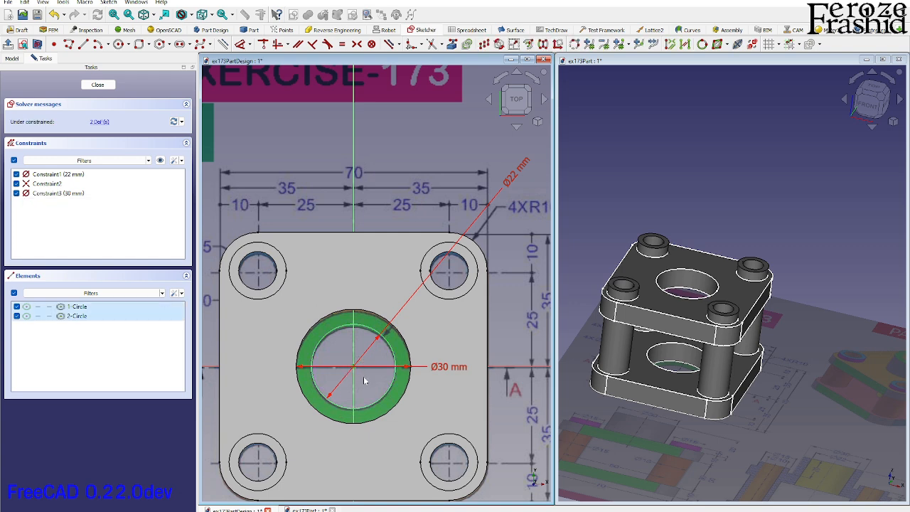
pyautogui.press('c')
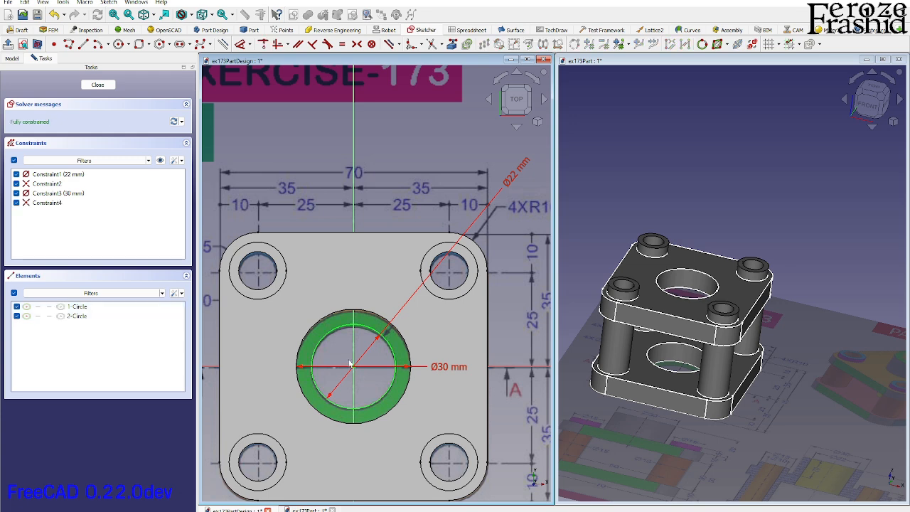
pyautogui.click(98, 85)
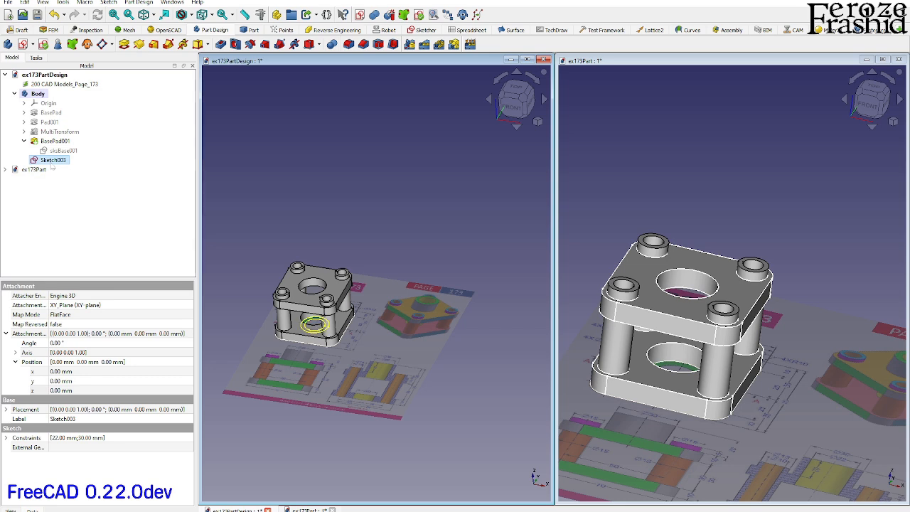
# Rename the new two-circle sketch as sksCenterTube.
pyautogui.press('F2')
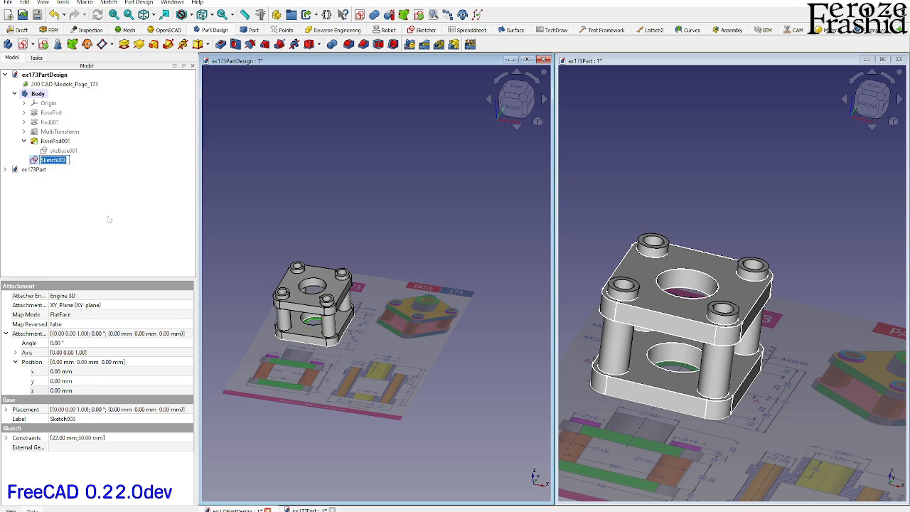
pyautogui.write('CenterTube')
pyautogui.press('Return')
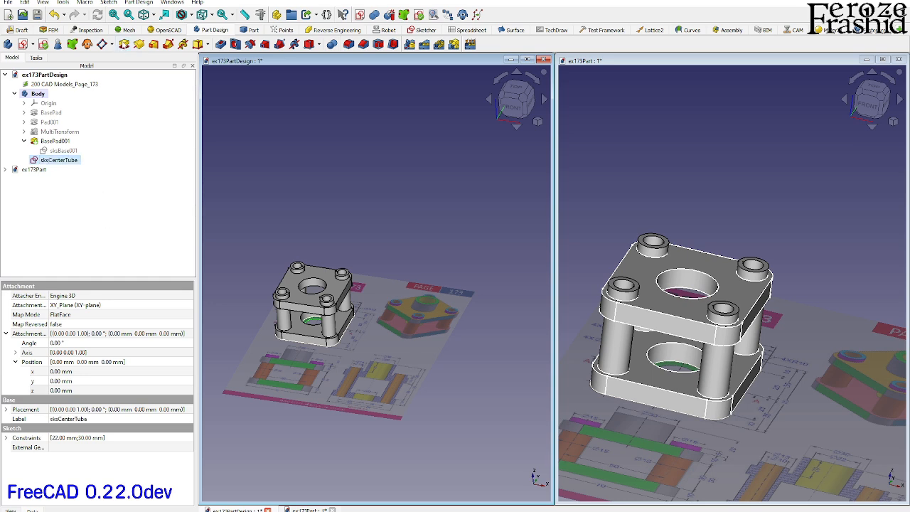
# Pad the sksCenterTube sketch to a length of 70 mm.
pyautogui.click(124, 44)
pyautogui.scroll(5, 398, 406)
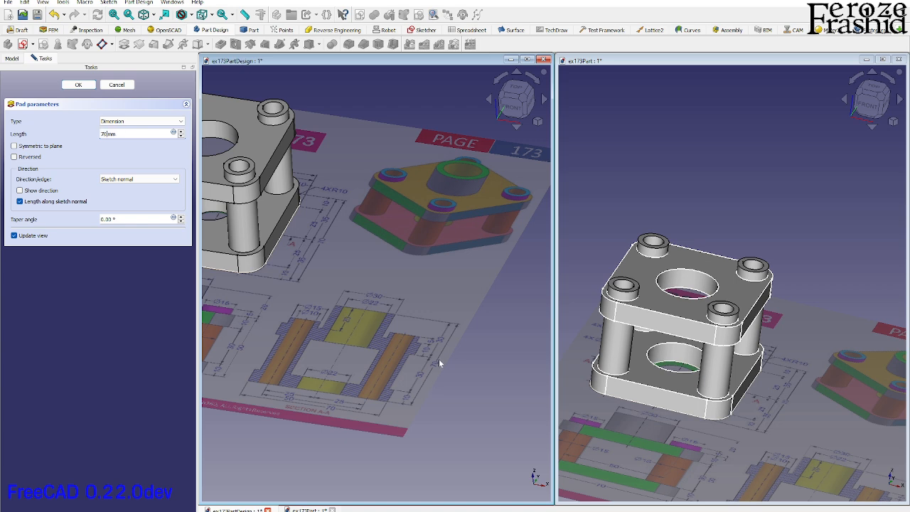
pyautogui.press('Return')
# Compare the padded centre tube with the isometric and section A-A views in the exercise drawing.
pyautogui.scroll(-4, 398, 373)
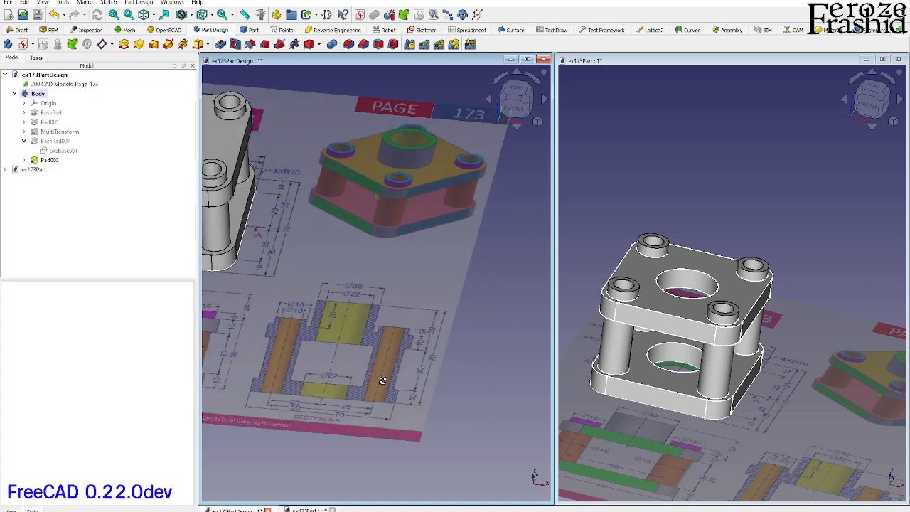
pyautogui.scroll(-1, 490, 396)
pyautogui.moveTo(412, 368); pyautogui.dragTo(431, 335, button='middle')
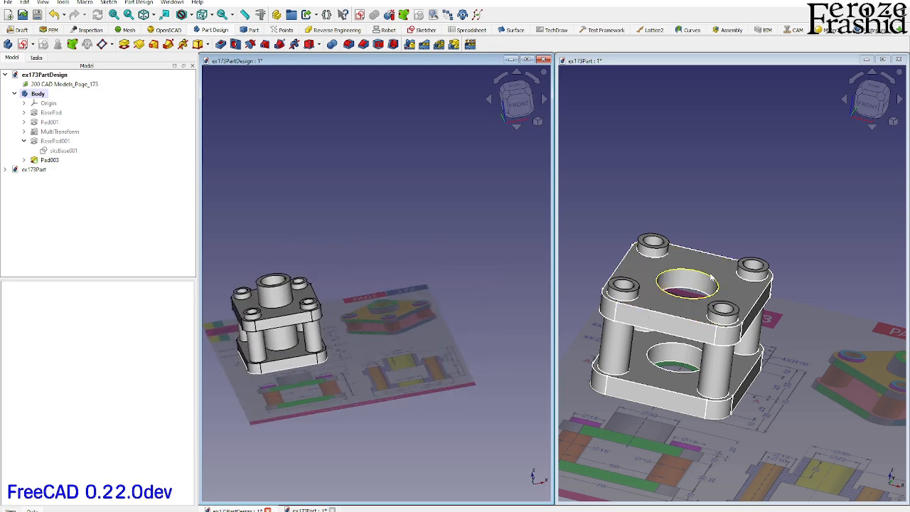
pyautogui.scroll(-1, 367, 295)
pyautogui.scroll(6, 361, 326)
pyautogui.moveTo(399, 304); pyautogui.dragTo(388, 319, button='middle')
pyautogui.scroll(-4, 416, 308)
pyautogui.moveTo(427, 347); pyautogui.dragTo(426, 361, button='middle')
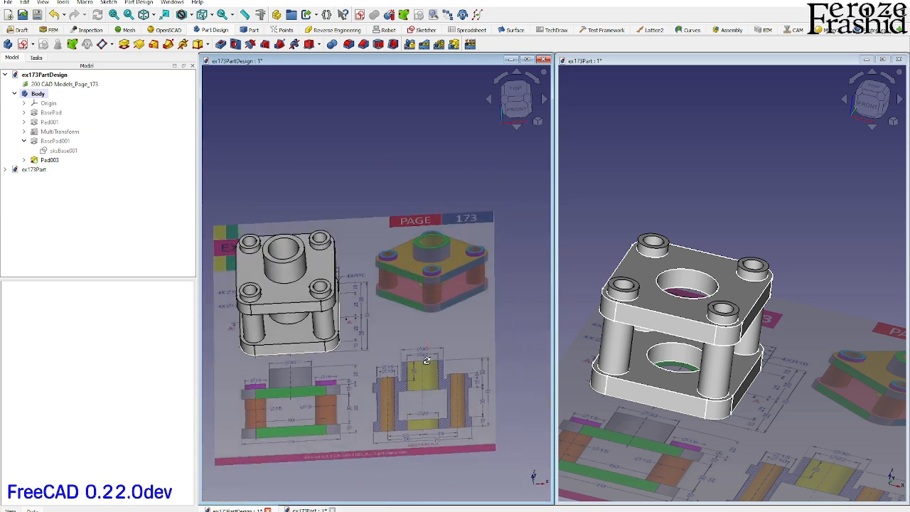
pyautogui.scroll(2, 422, 403)
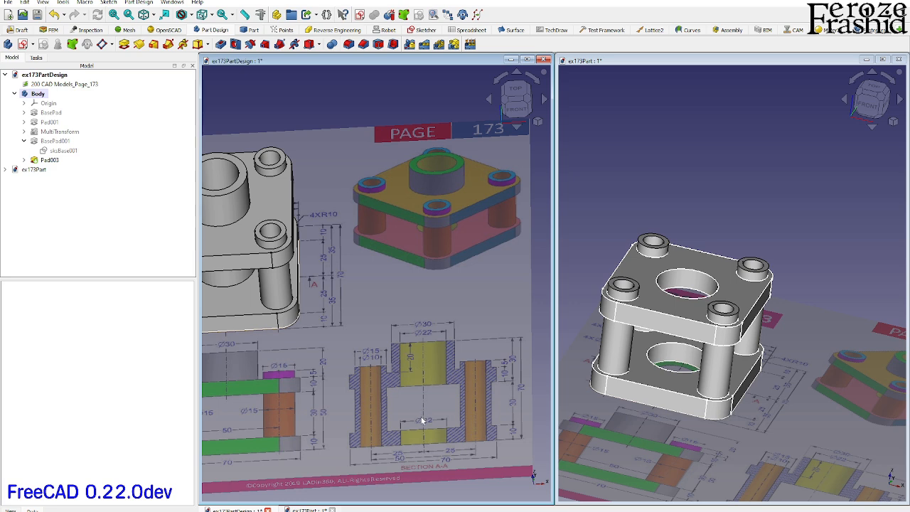
pyautogui.scroll(2, 432, 423)
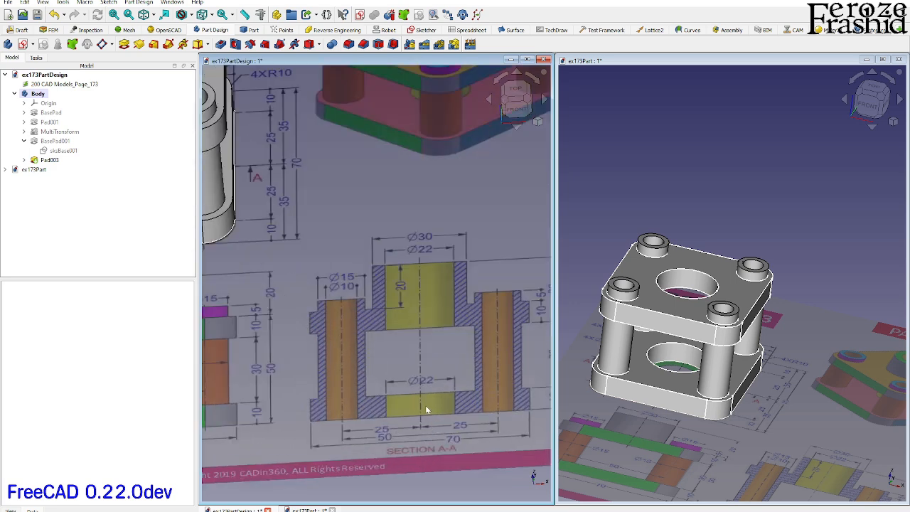
pyautogui.scroll(-2, 435, 423)
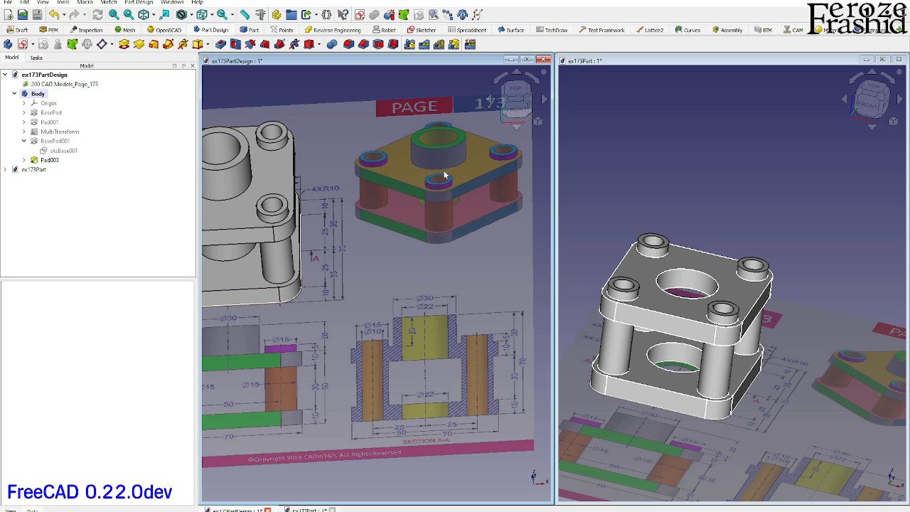
pyautogui.scroll(-2, 464, 311)
# Delete the centre tube pad while keeping its sksCenterTube sketch.
pyautogui.moveTo(378, 324)
pyautogui.mouseDown(button='middle')
pyautogui.moveTo(364, 277)
pyautogui.moveTo(323, 306)
pyautogui.moveTo(366, 274)
pyautogui.moveTo(370, 315)
pyautogui.moveTo(348, 319)
pyautogui.mouseUp(button='middle')
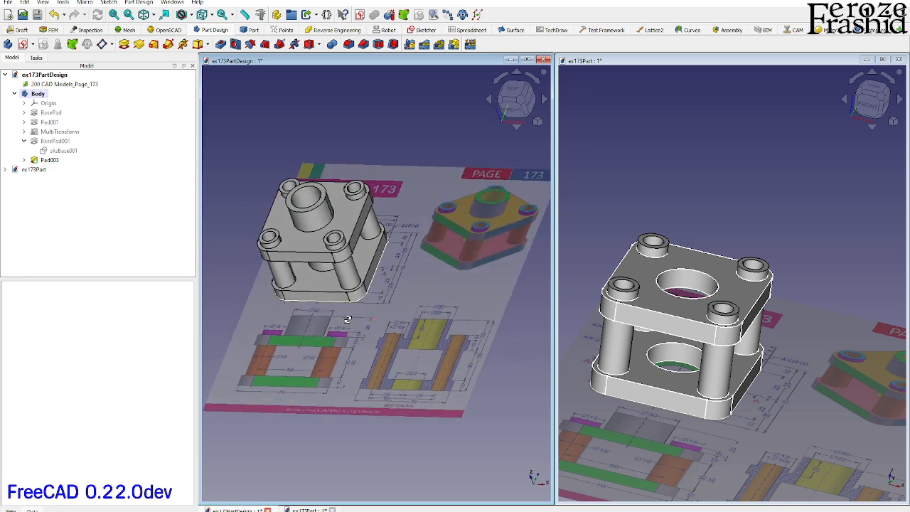
pyautogui.click(504, 110)
pyautogui.click(50, 160)
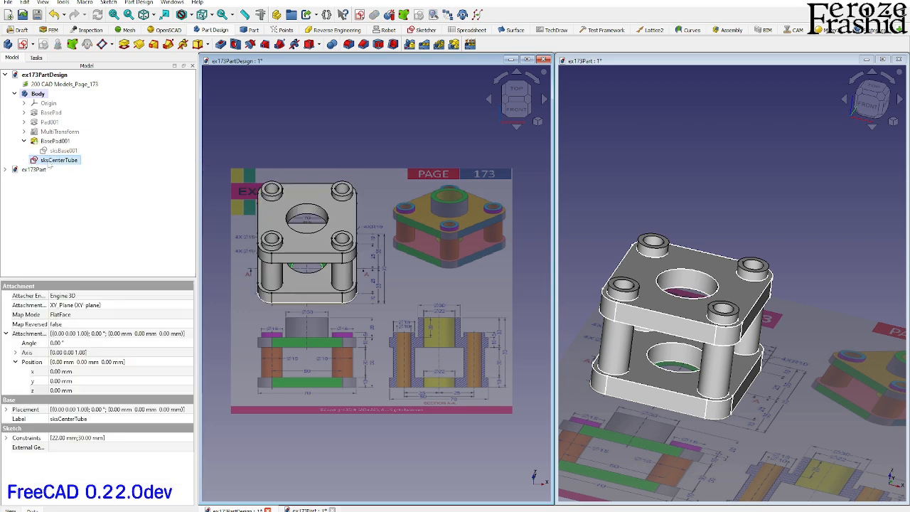
# Set the z attachment offset of the sksCenterTube sketch to 40 mm.
pyautogui.moveTo(304, 266); pyautogui.dragTo(321, 256, button='middle')
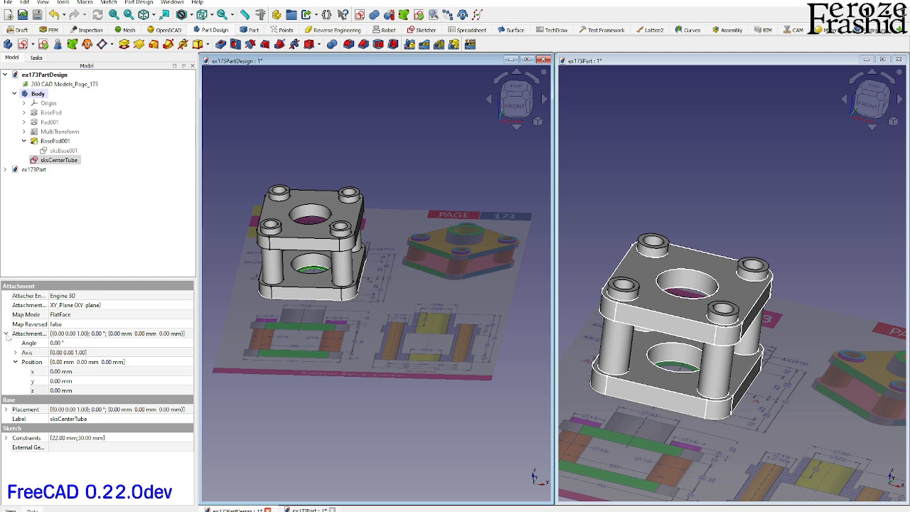
pyautogui.click(57, 390)
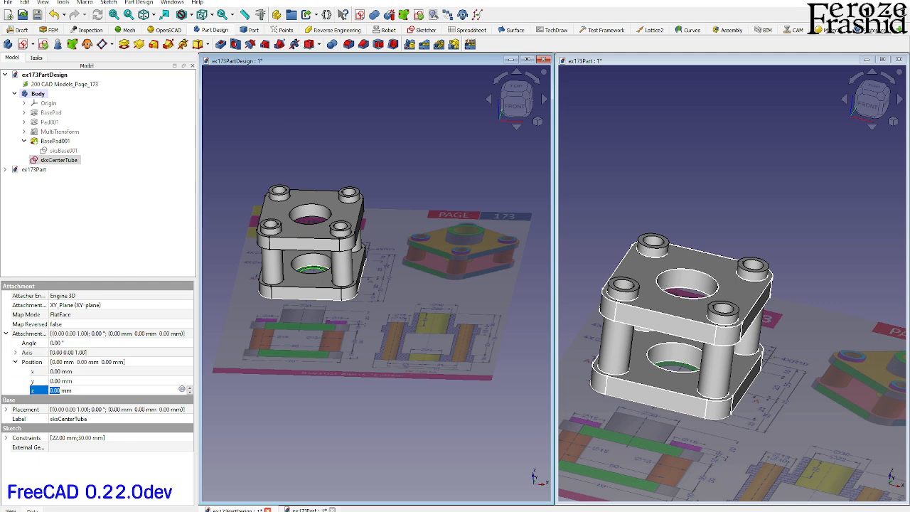
pyautogui.write('40')
pyautogui.press('Return')
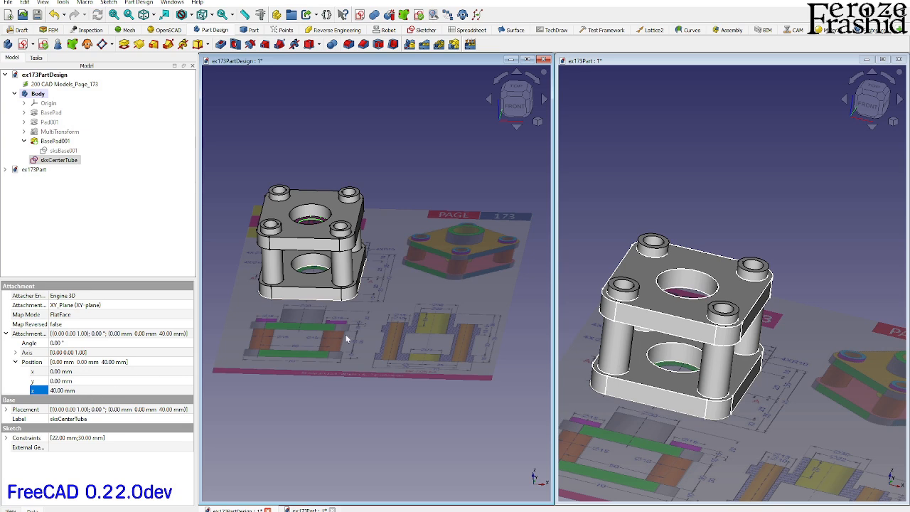
# Check the raised sksCenterTube sketch from below and above, and examine the height dimensions in the drawing's front view.
pyautogui.moveTo(347, 339); pyautogui.dragTo(354, 276, button='middle')
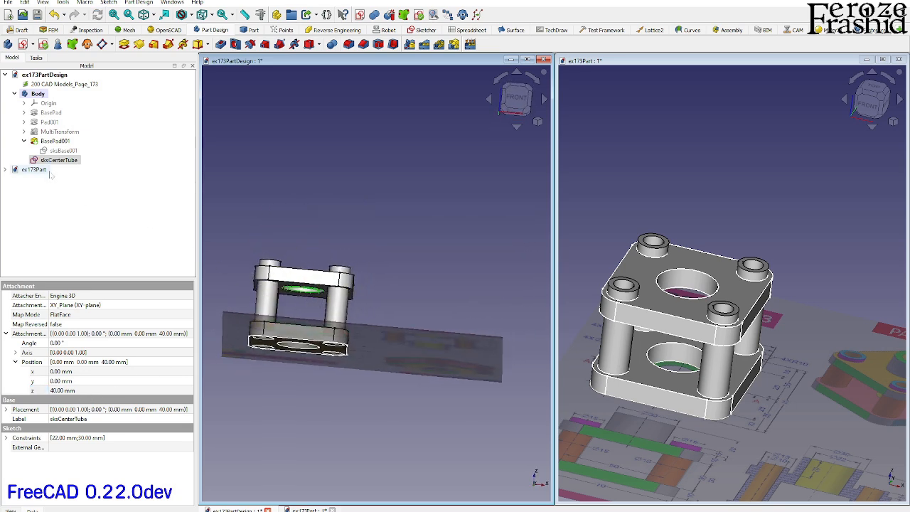
pyautogui.press('0')
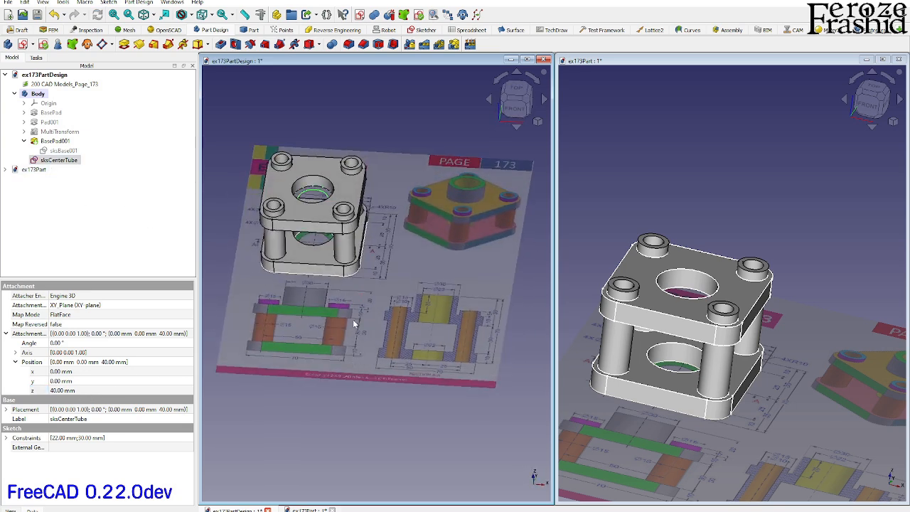
pyautogui.scroll(6, 356, 317)
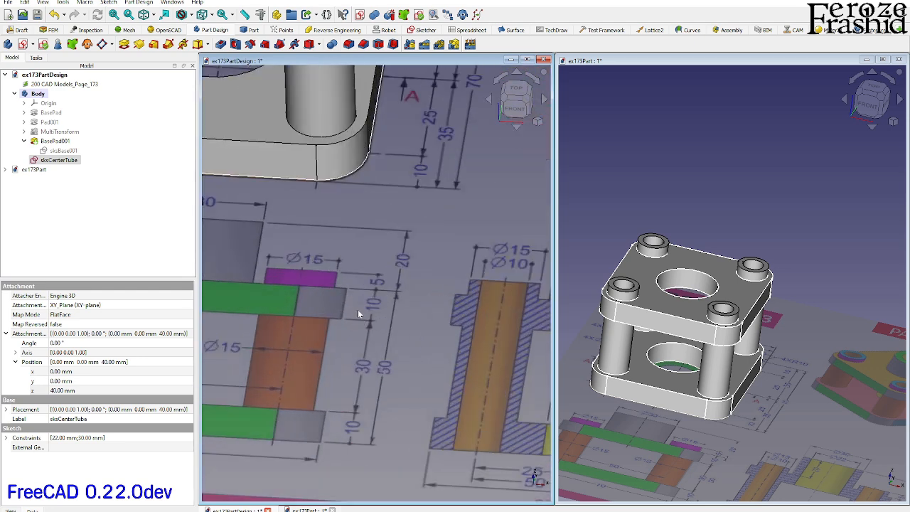
# Pad the raised sksCenterTube sketch to a length of 30 mm in ex173PartDesign.
pyautogui.scroll(-3, 420, 349)
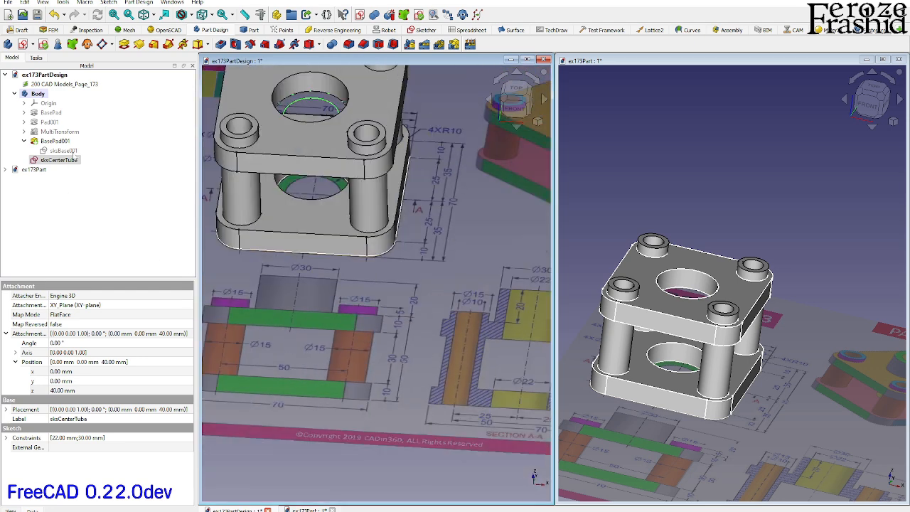
pyautogui.click(124, 44)
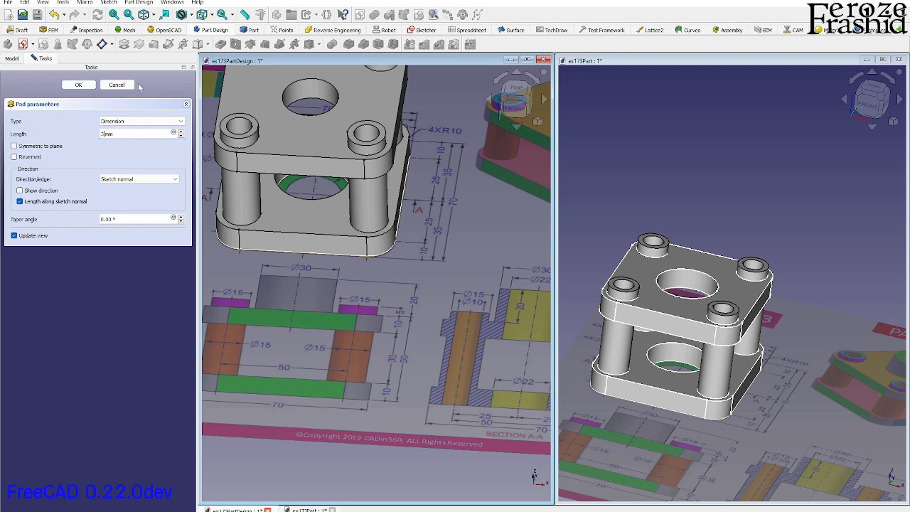
pyautogui.press('Return')
pyautogui.scroll(-2, 357, 329)
pyautogui.moveTo(358, 330); pyautogui.dragTo(361, 290, button='middle')
pyautogui.scroll(2, 358, 272)
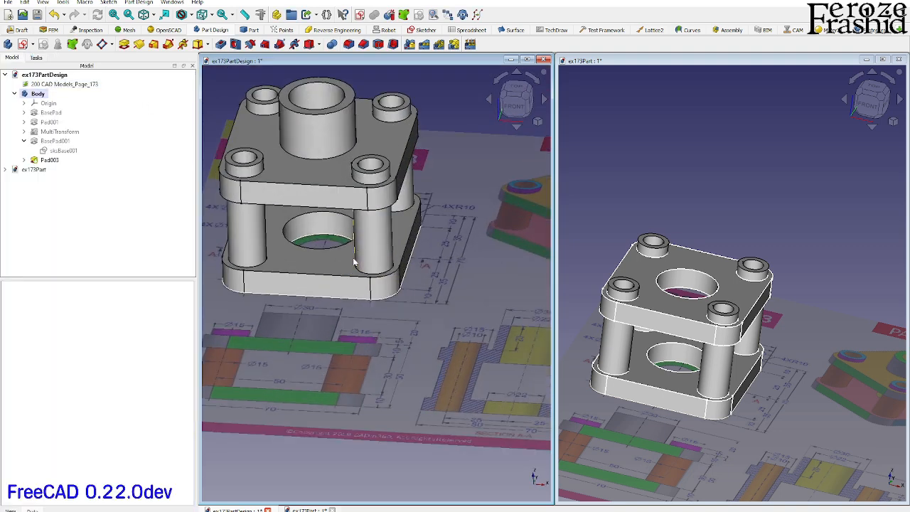
pyautogui.moveTo(337, 253); pyautogui.dragTo(326, 295, button='middle')
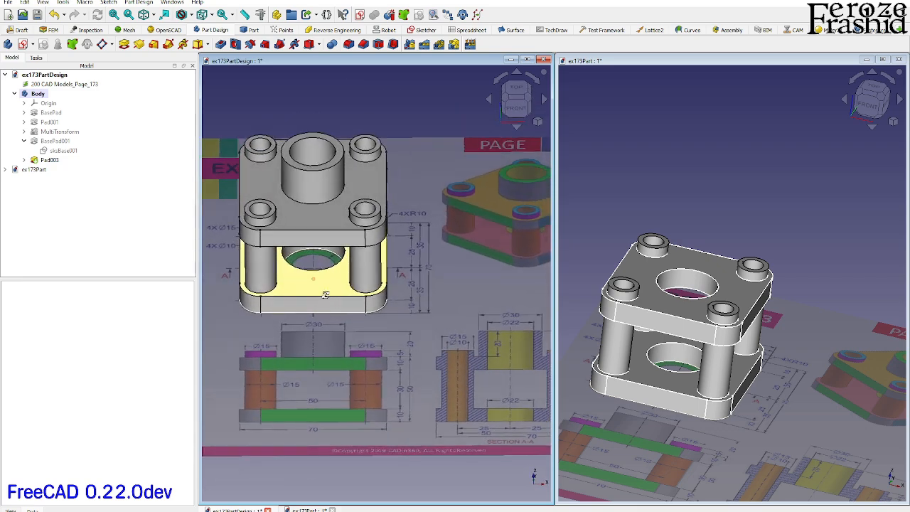
# Check the centre hole diameters in the drawing's top view and set the centre circle of the lower plate's sksBase sketch to 22 mm.
pyautogui.click(326, 294)
pyautogui.press('space')
pyautogui.scroll(5, 339, 268)
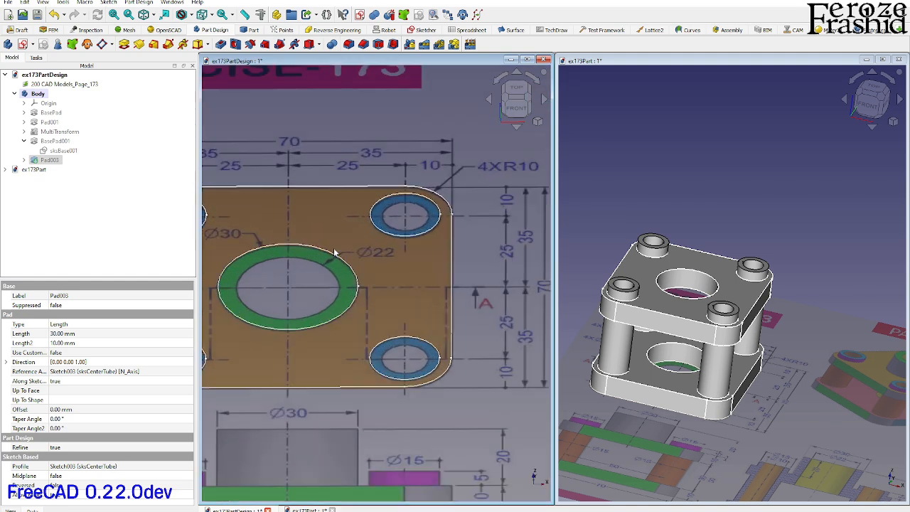
pyautogui.scroll(-3, 362, 300)
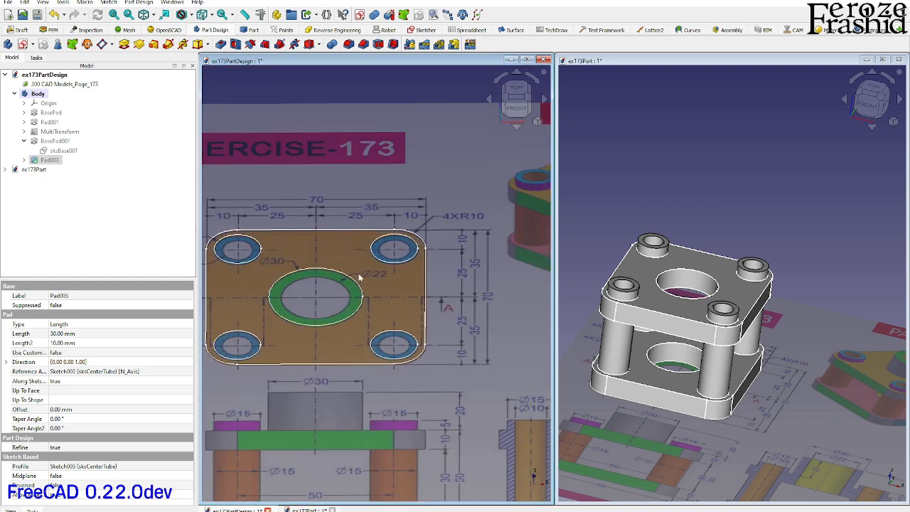
pyautogui.press('space')
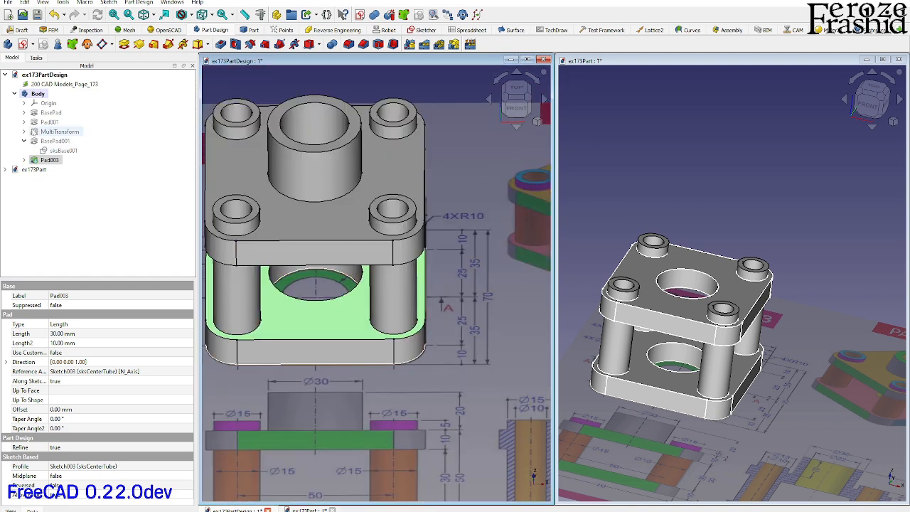
pyautogui.click(23, 112)
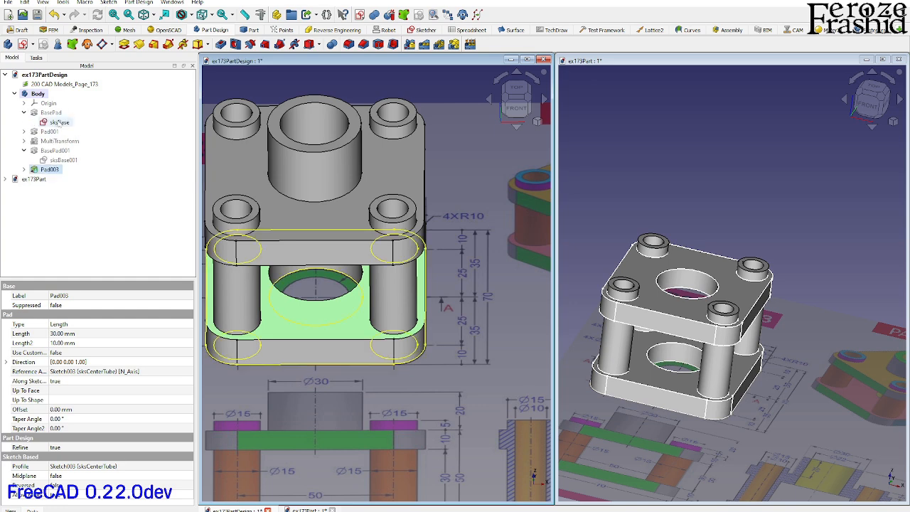
pyautogui.doubleClick(57, 121)
pyautogui.moveTo(393, 235); pyautogui.dragTo(390, 217)
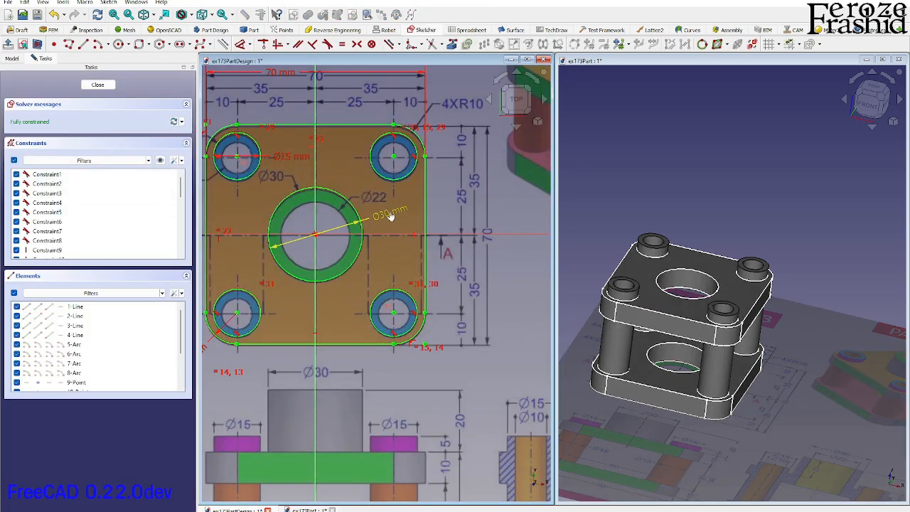
pyautogui.click(391, 216)
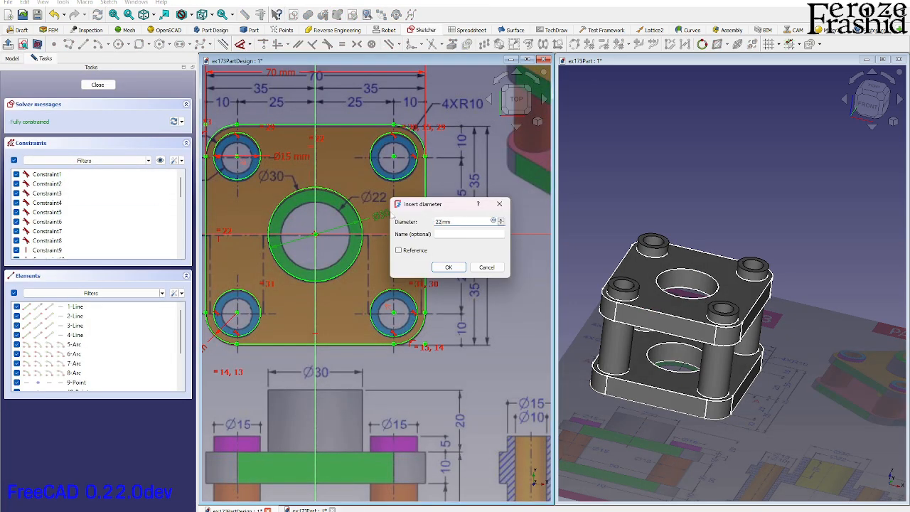
pyautogui.write('22')
pyautogui.press('Return')
pyautogui.click(111, 88)
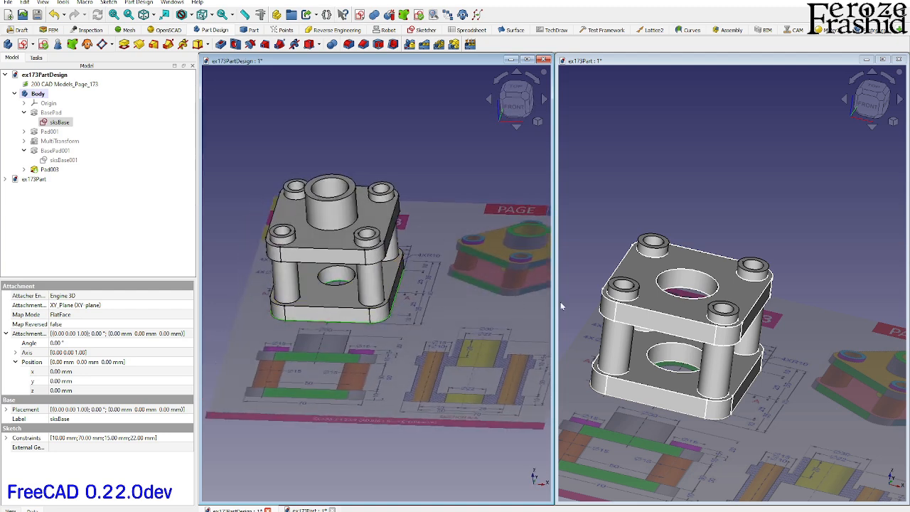
# In ex173Part, set the centre circle diameter of the lower plate's sksBase sketch to 22 mm.
pyautogui.moveTo(660, 294)
pyautogui.mouseDown(button='middle')
pyautogui.moveTo(668, 275)
pyautogui.moveTo(651, 291)
pyautogui.mouseUp(button='middle')
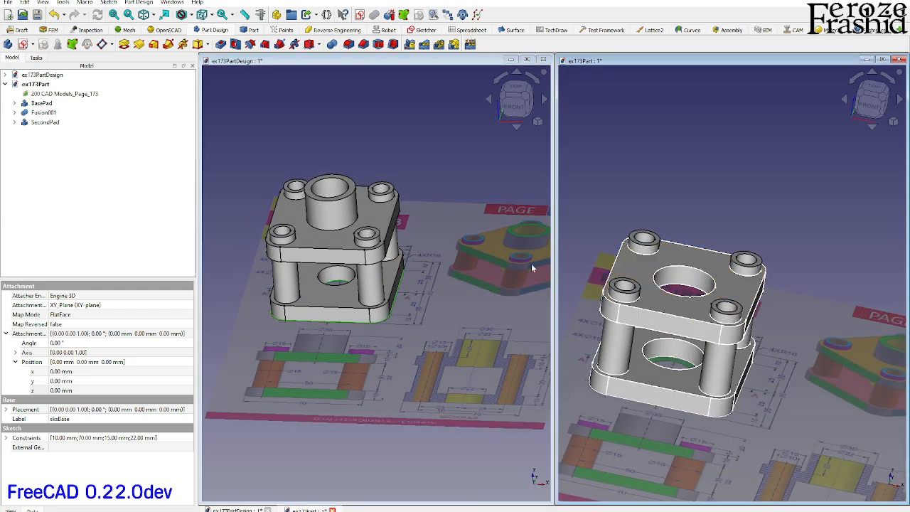
pyautogui.click(701, 197)
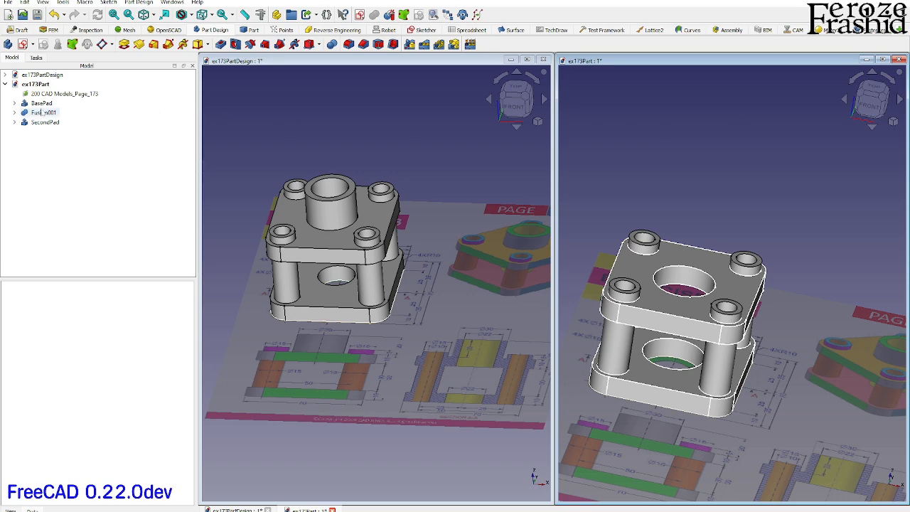
pyautogui.click(14, 104)
pyautogui.click(50, 112)
pyautogui.doubleClick(50, 112)
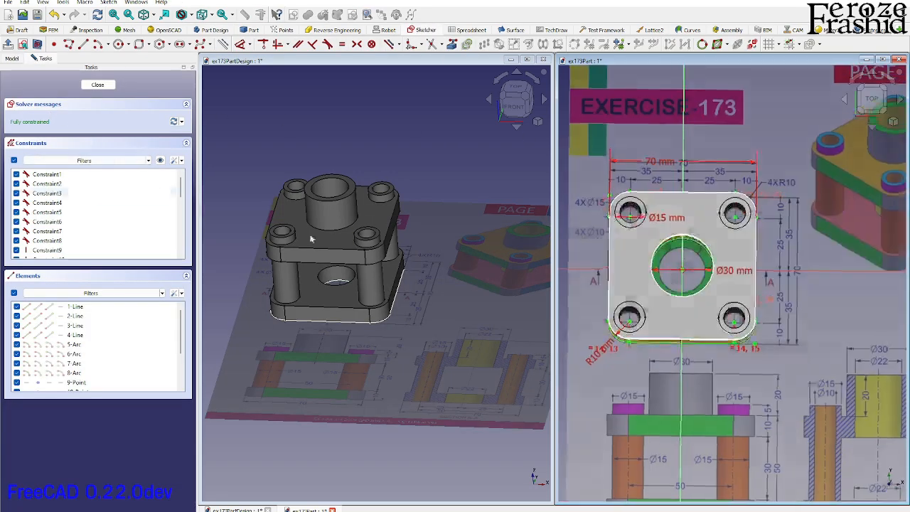
pyautogui.moveTo(643, 291); pyautogui.dragTo(643, 256, button='middle')
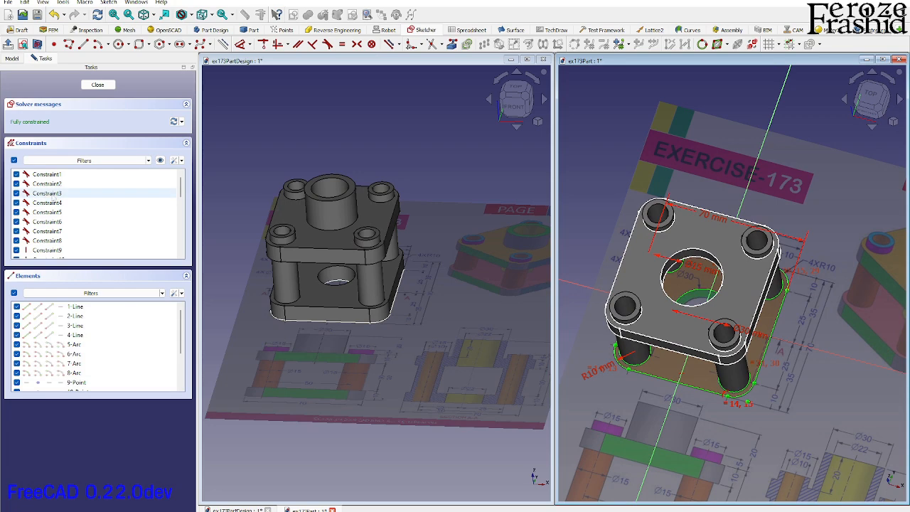
pyautogui.moveTo(700, 318)
pyautogui.mouseDown(button='middle')
pyautogui.moveTo(697, 342)
pyautogui.moveTo(729, 293)
pyautogui.mouseUp(button='middle')
pyautogui.click(729, 291)
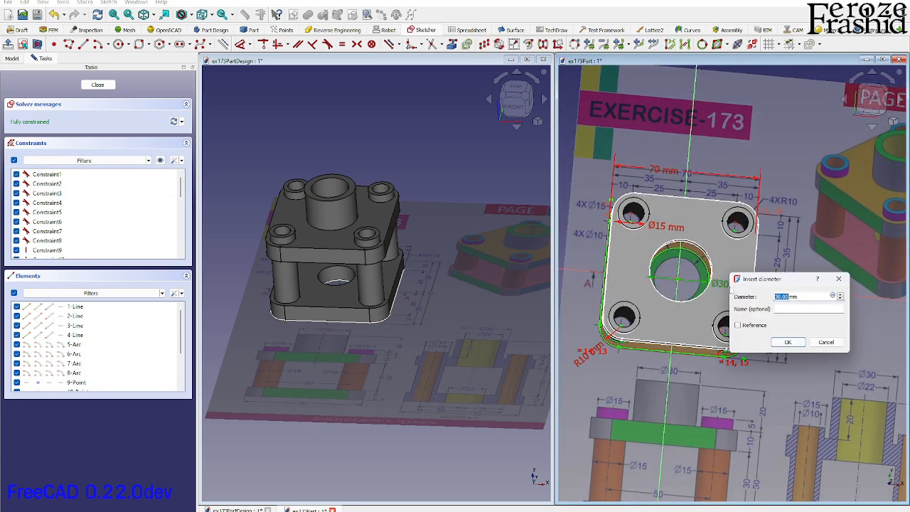
pyautogui.press('Return')
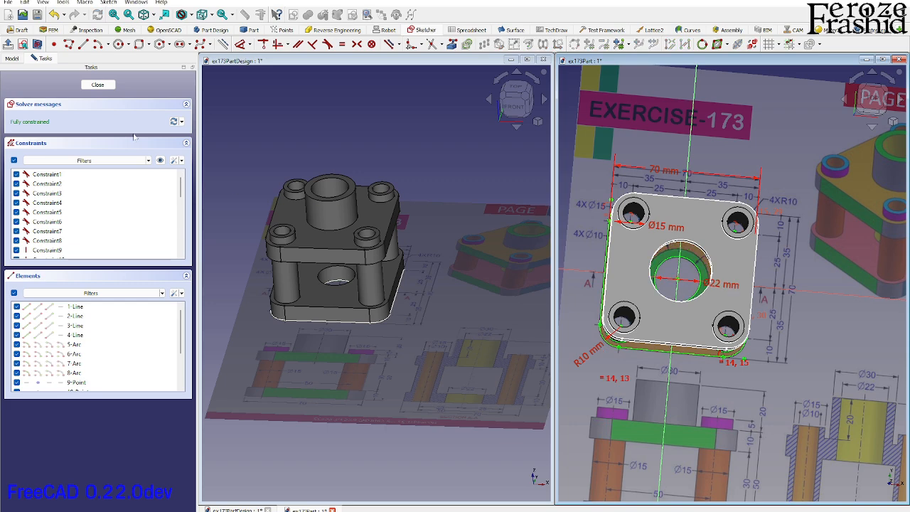
pyautogui.click(97, 84)
pyautogui.moveTo(718, 316)
pyautogui.mouseDown(button='middle')
pyautogui.moveTo(676, 320)
pyautogui.moveTo(755, 317)
pyautogui.moveTo(749, 291)
pyautogui.mouseUp(button='middle')
pyautogui.scroll(-2, 363, 319)
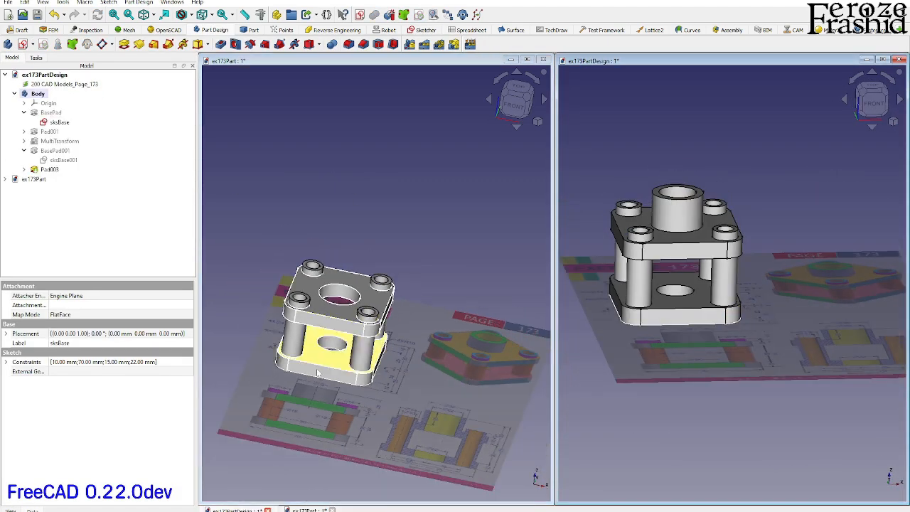
# Examine the centre hole dimension in the sksBase001 sketch of the upper plate in ex173Part.
pyautogui.scroll(2, 318, 372)
pyautogui.click(377, 238)
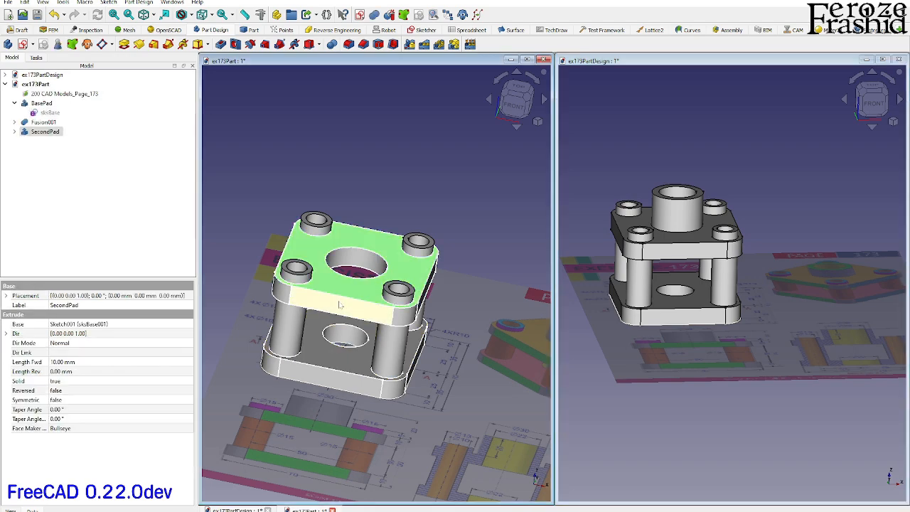
pyautogui.click(14, 131)
pyautogui.doubleClick(49, 141)
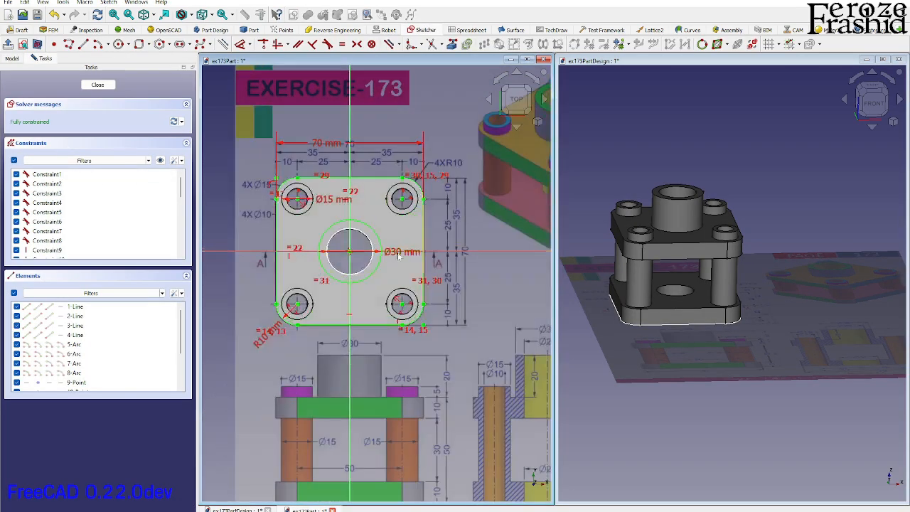
pyautogui.moveTo(398, 257); pyautogui.dragTo(388, 250)
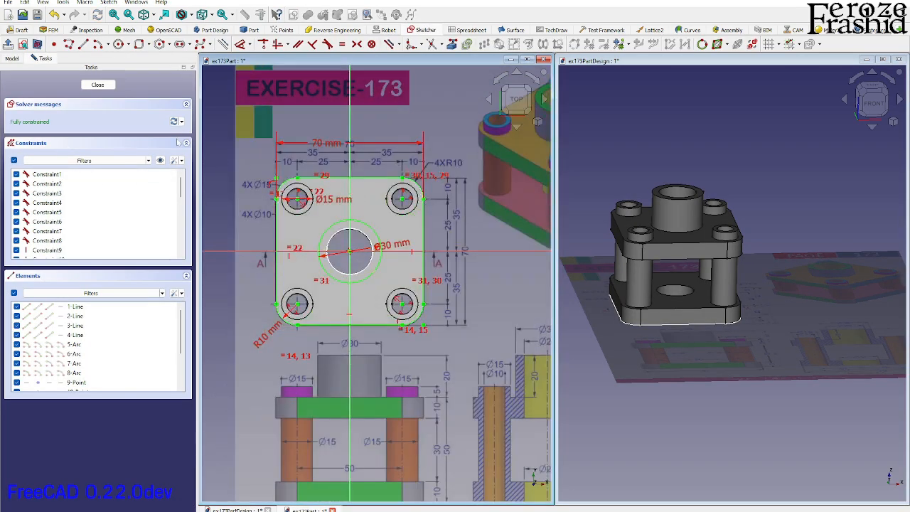
pyautogui.click(97, 84)
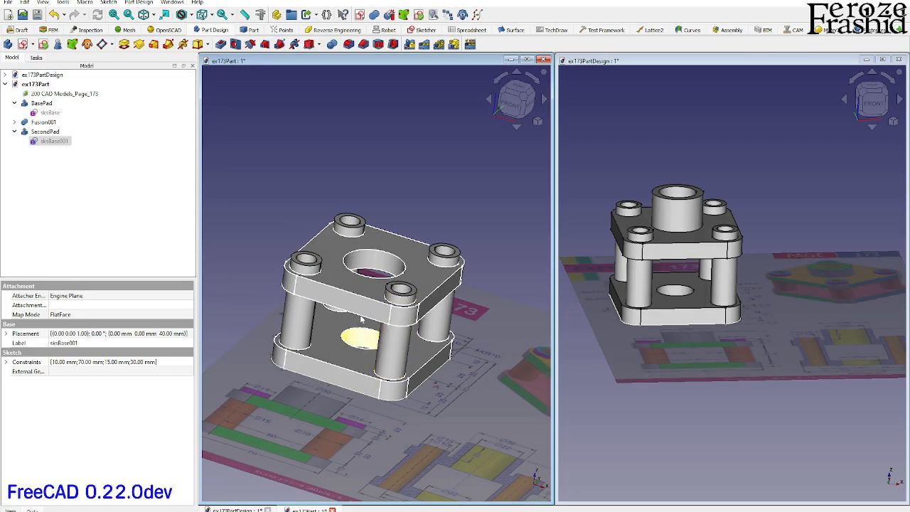
pyautogui.click(369, 288)
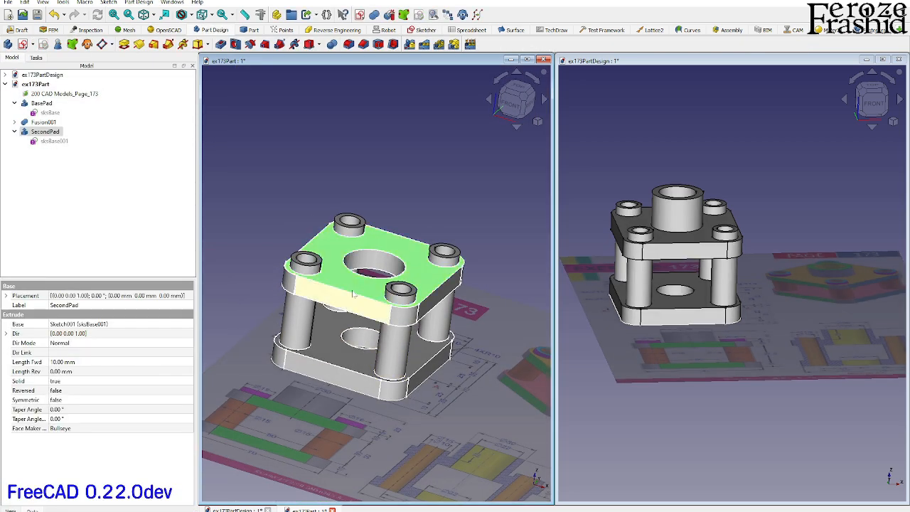
# Copy the sksCenterTube sketch from ex173PartDesign without its XY plane dependency.
pyautogui.click(671, 222)
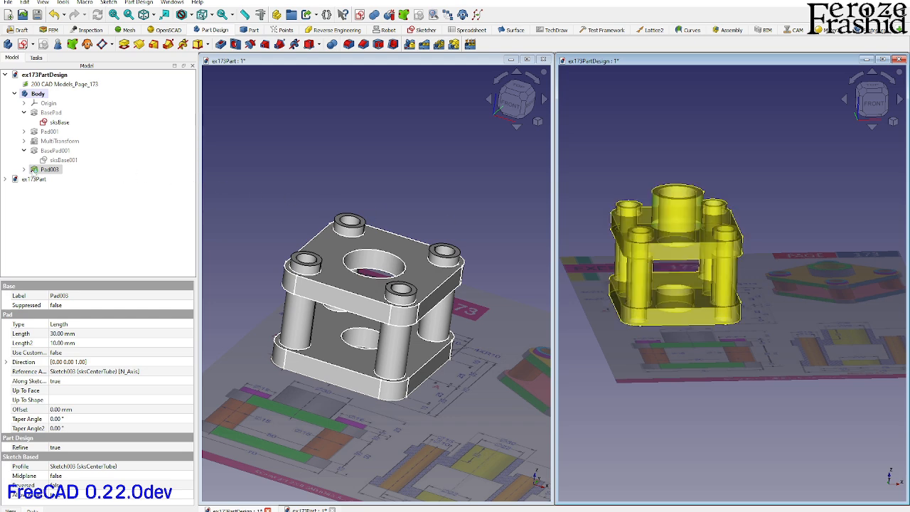
pyautogui.click(24, 169)
pyautogui.click(68, 180)
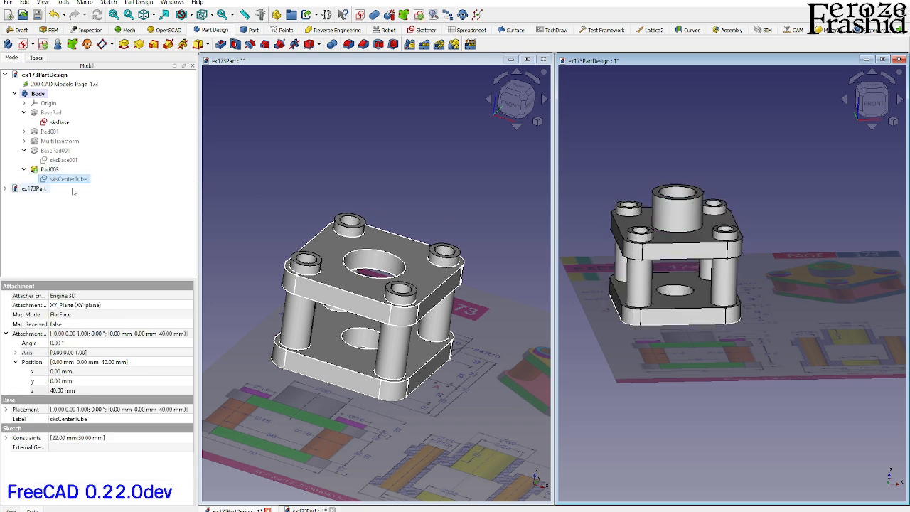
pyautogui.hotkey('ctrl', 'e')
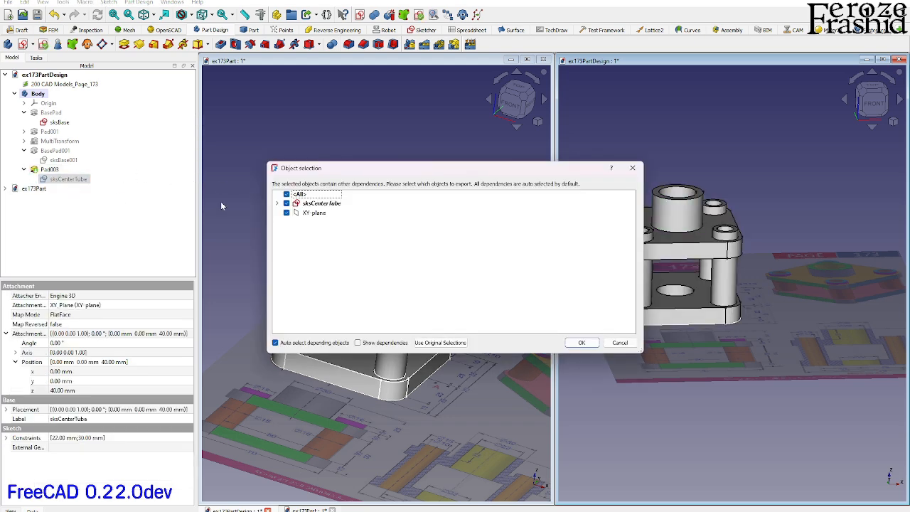
pyautogui.click(287, 213)
pyautogui.click(582, 342)
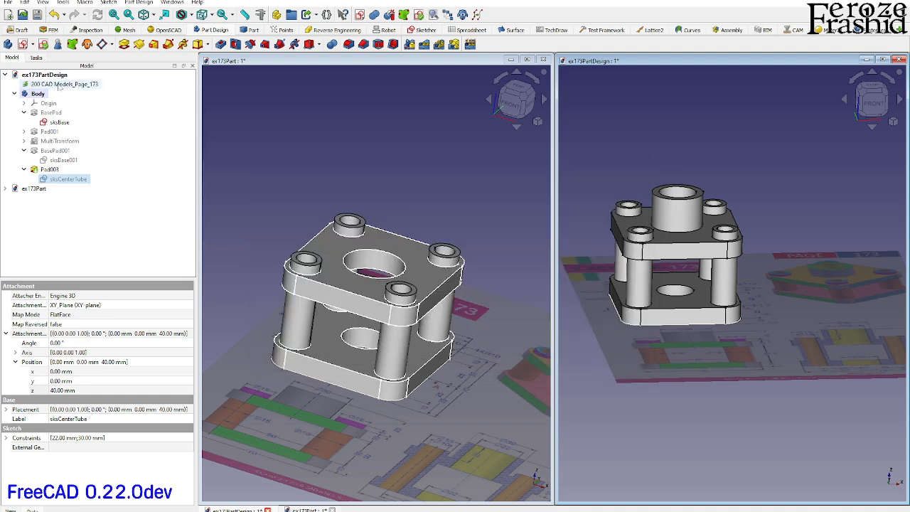
# Paste the sksCenterTube sketch into ex173Part and make it visible.
pyautogui.click(322, 161)
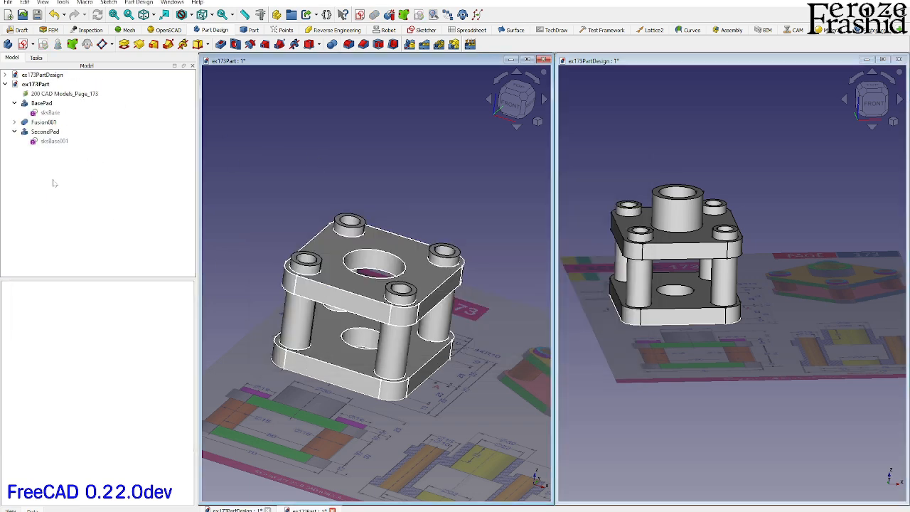
pyautogui.hotkey('ctrl', 'v')
pyautogui.click(49, 151)
pyautogui.press('space')
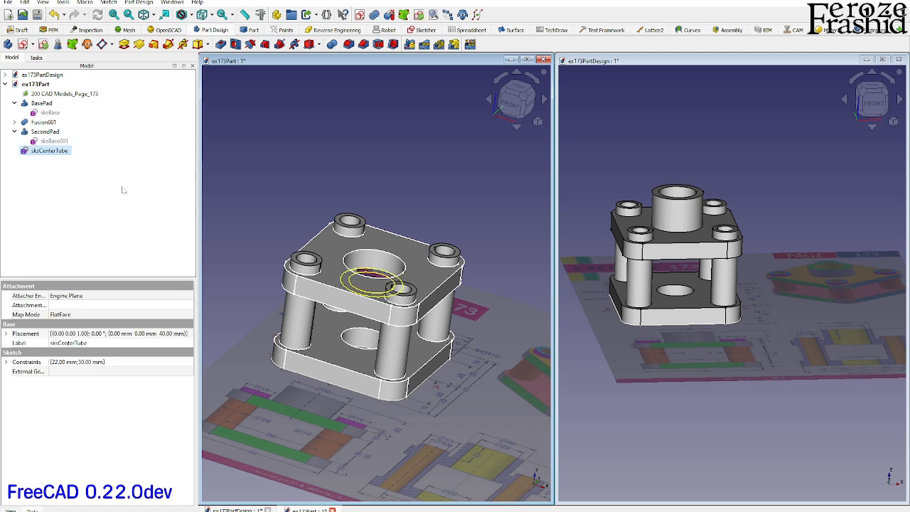
pyautogui.moveTo(506, 361); pyautogui.dragTo(298, 349, button='middle')
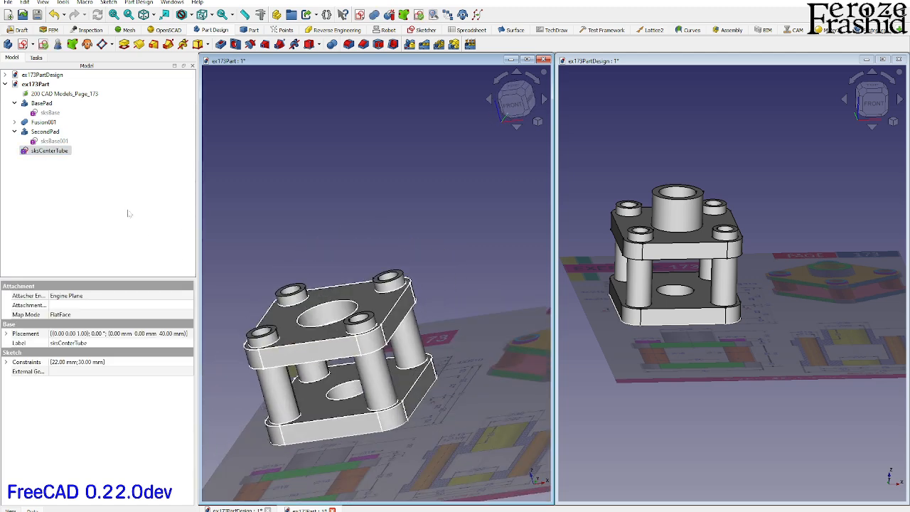
# Try to pad the sksCenterTube sketch in ex173Part through a new body, and delete that body.
pyautogui.click(125, 46)
pyautogui.press('Return')
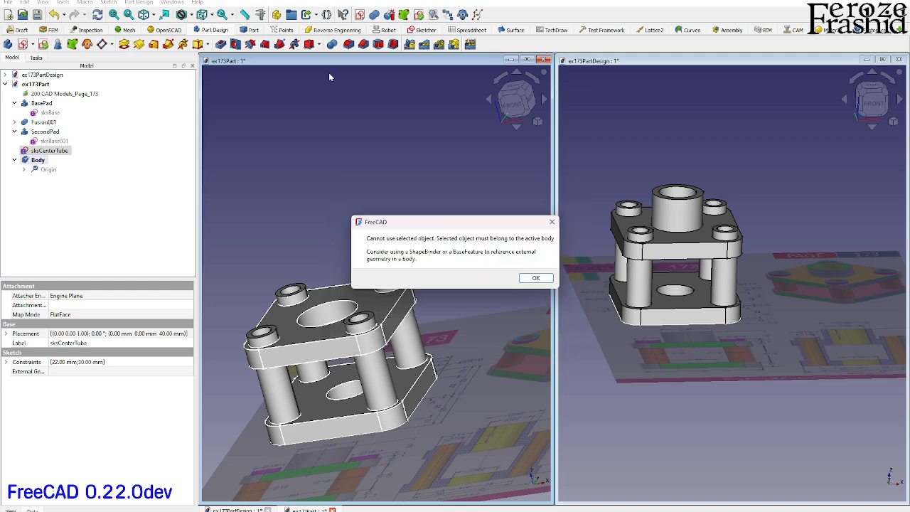
pyautogui.click(532, 278)
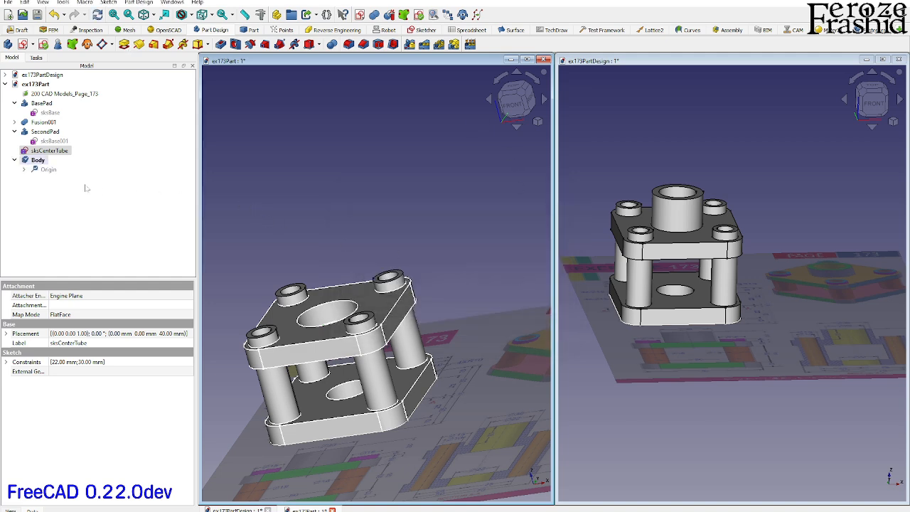
pyautogui.click(34, 164)
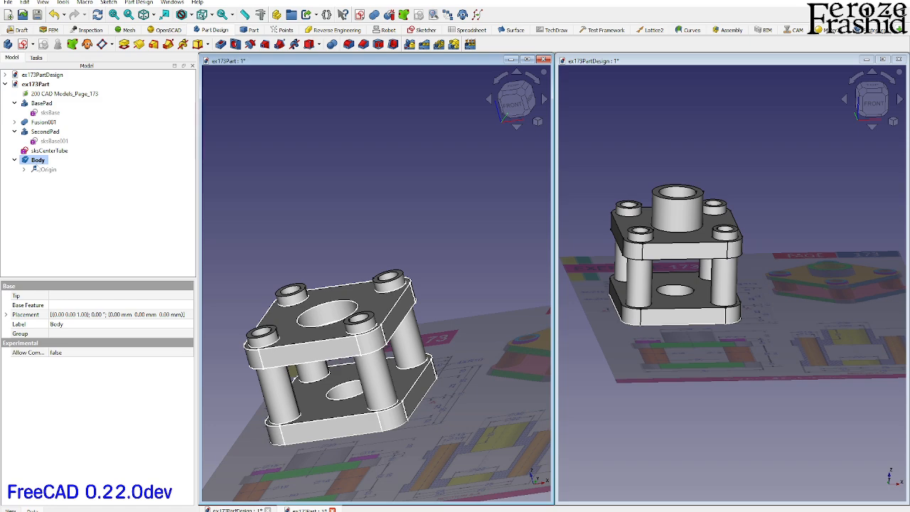
pyautogui.press('Delete')
# Reorient the sksCenterTube sketch in ex173Part to the XY plane with a 0 mm offset.
pyautogui.click(51, 153)
pyautogui.moveTo(384, 298); pyautogui.dragTo(414, 350, button='middle')
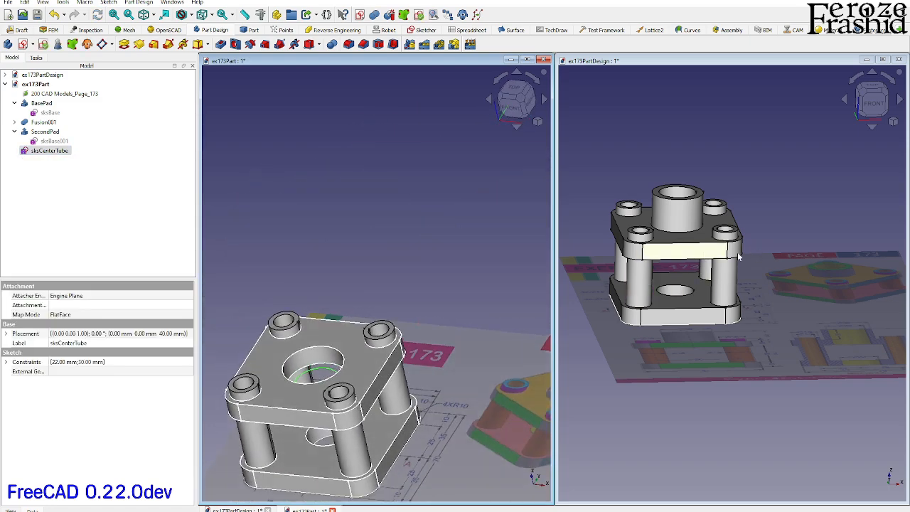
pyautogui.scroll(-1, 739, 256)
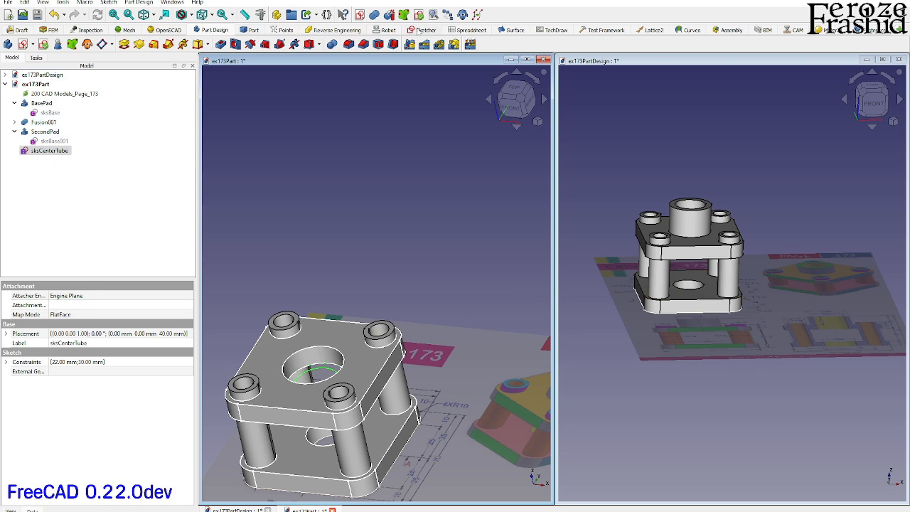
pyautogui.click(422, 29)
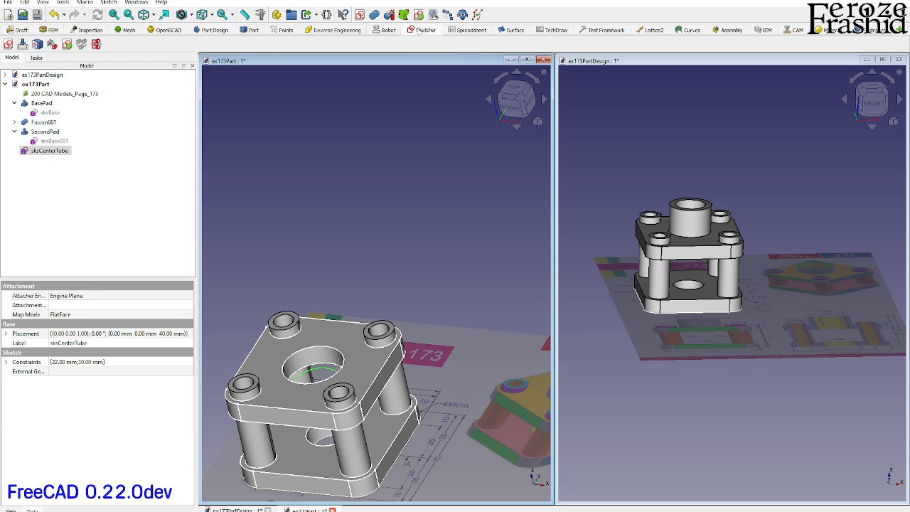
pyautogui.click(53, 44)
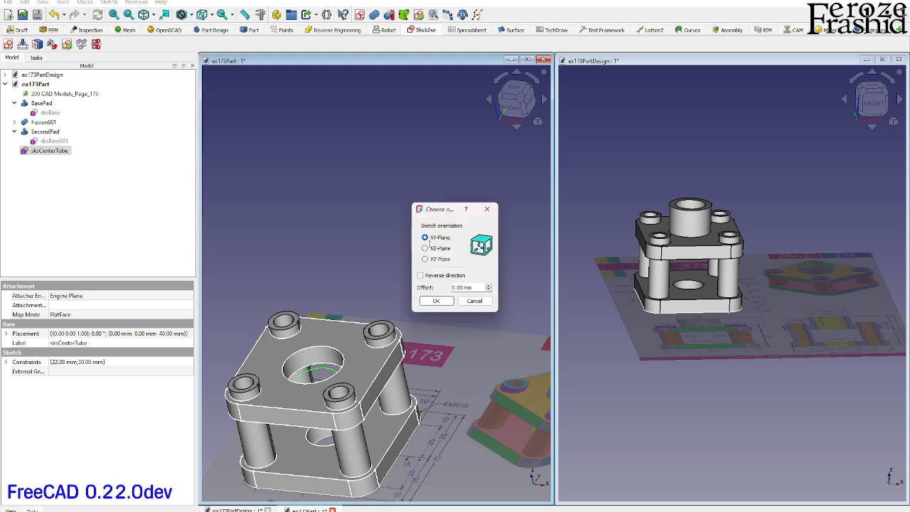
pyautogui.click(436, 300)
pyautogui.click(98, 83)
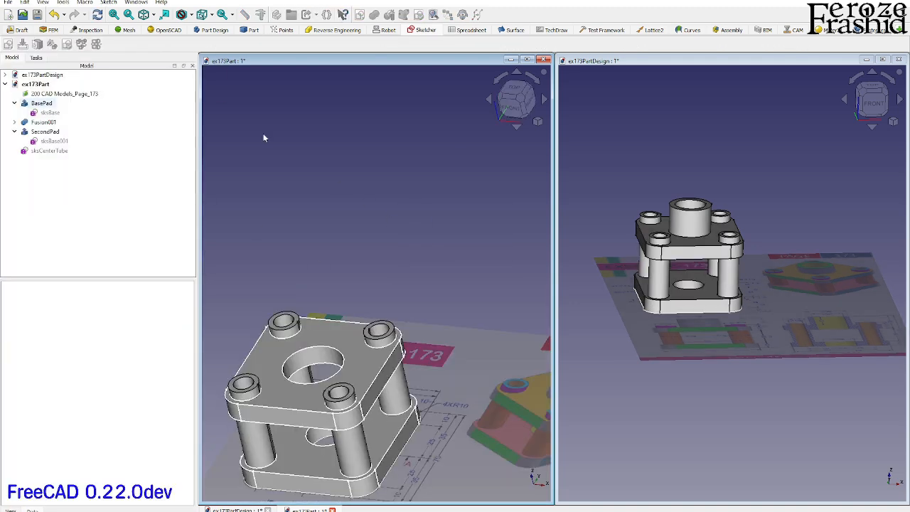
# Set the z position of the sksCenterTube sketch's placement in ex173Part to 40 mm.
pyautogui.scroll(-2, 455, 235)
pyautogui.scroll(3, 337, 366)
pyautogui.moveTo(337, 364)
pyautogui.mouseDown(button='middle')
pyautogui.moveTo(327, 332)
pyautogui.moveTo(358, 288)
pyautogui.moveTo(344, 301)
pyautogui.mouseUp(button='middle')
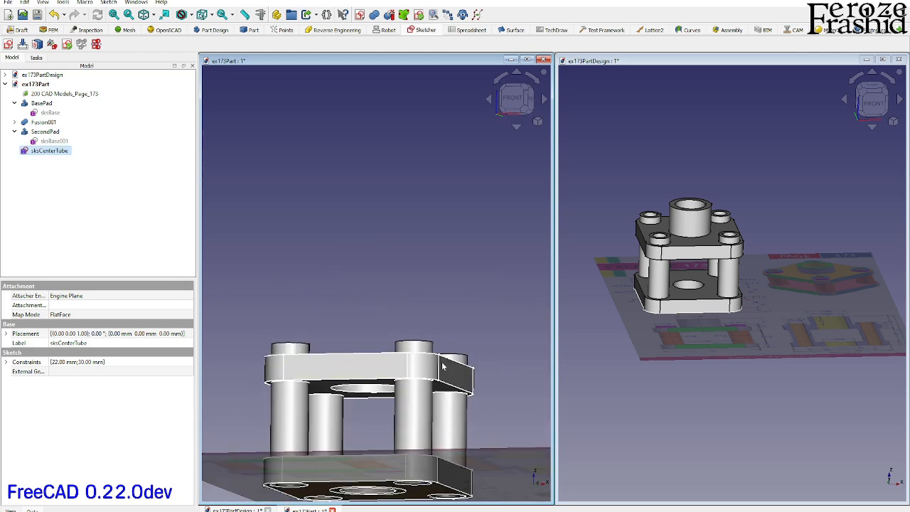
pyautogui.moveTo(443, 365)
pyautogui.mouseDown(button='middle')
pyautogui.moveTo(408, 354)
pyautogui.moveTo(403, 395)
pyautogui.moveTo(422, 397)
pyautogui.mouseUp(button='middle')
pyautogui.press('0')
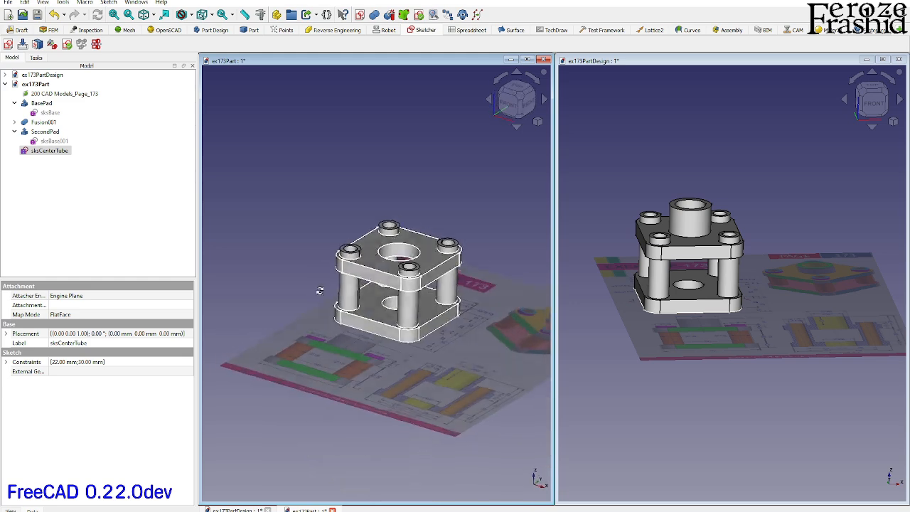
pyautogui.click(6, 334)
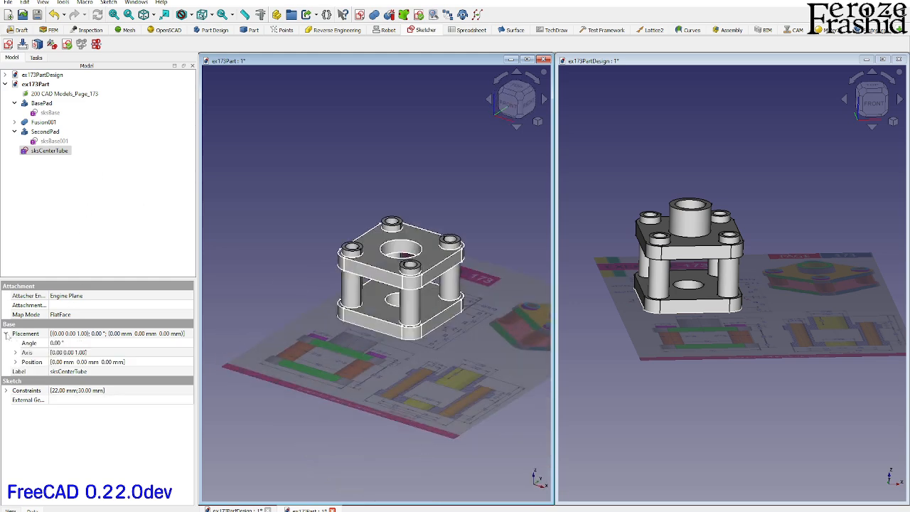
pyautogui.click(15, 362)
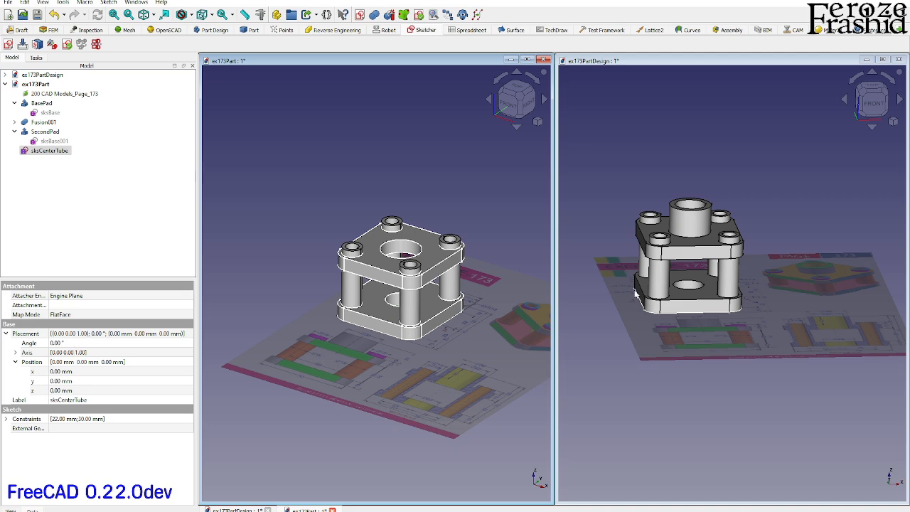
pyautogui.click(70, 391)
pyautogui.write('40')
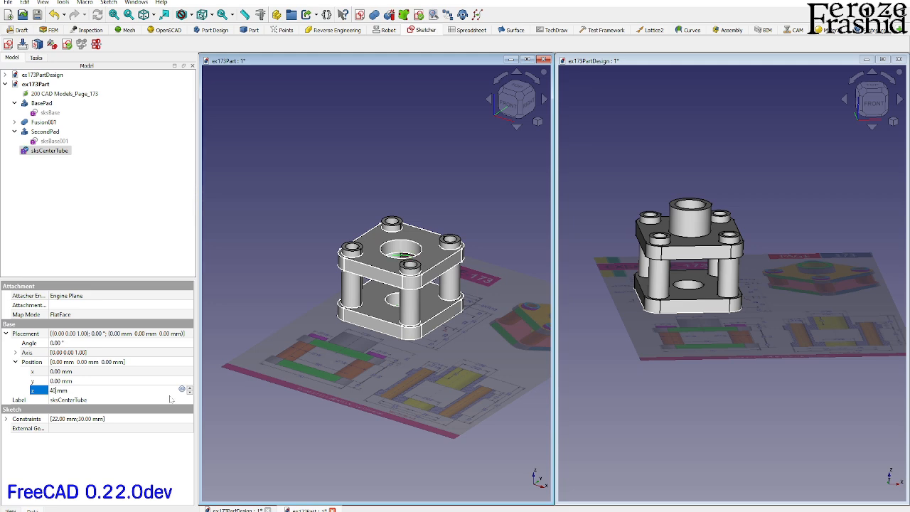
pyautogui.press('Return')
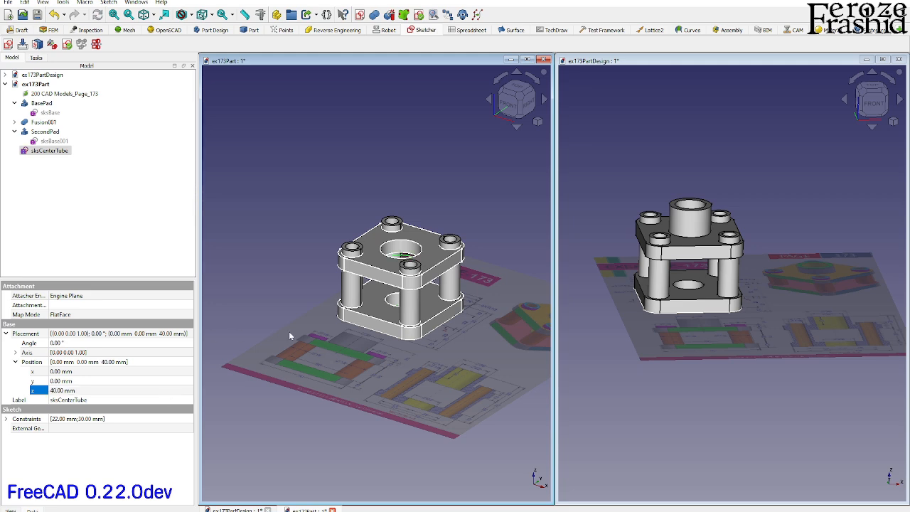
# Extrude the sksCenterTube sketch 30 mm along its normal as a solid with the Part Extrude tool.
pyautogui.moveTo(433, 321); pyautogui.dragTo(441, 302, button='middle')
pyautogui.scroll(5, 370, 256)
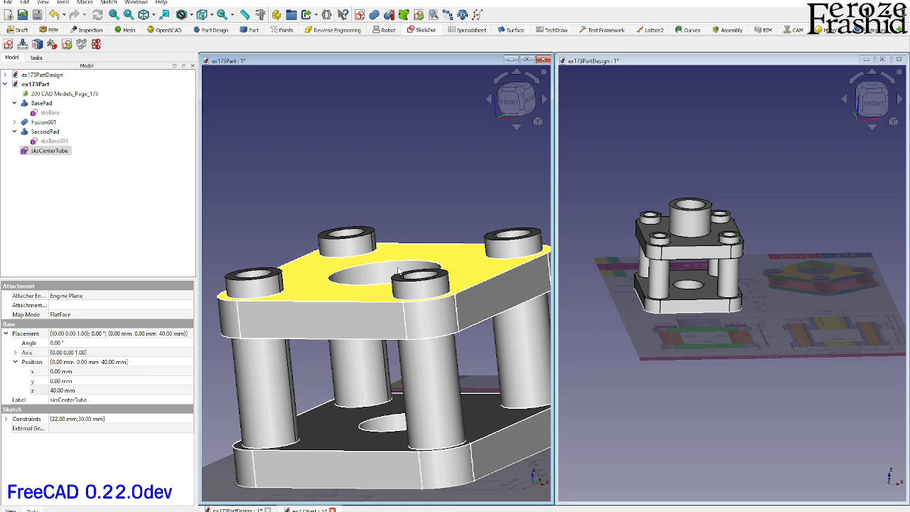
pyautogui.moveTo(384, 278); pyautogui.dragTo(391, 313, button='middle')
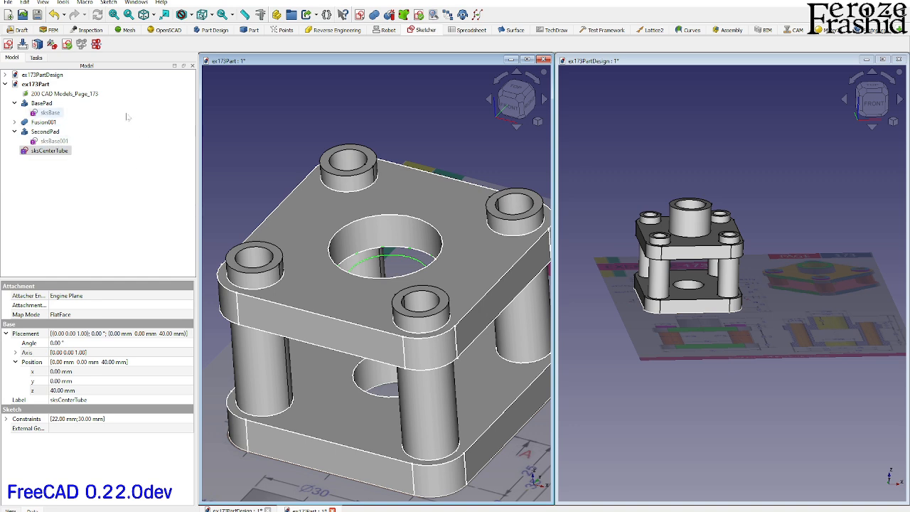
pyautogui.click(252, 30)
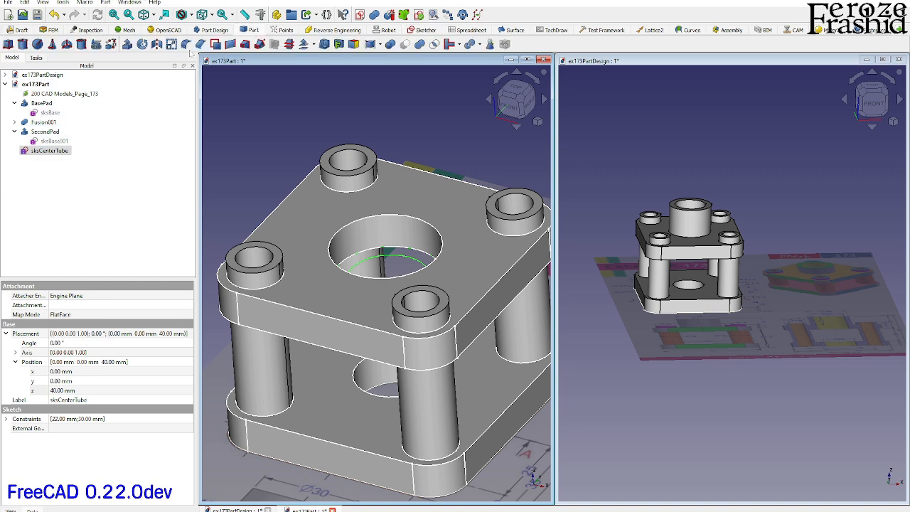
pyautogui.click(127, 45)
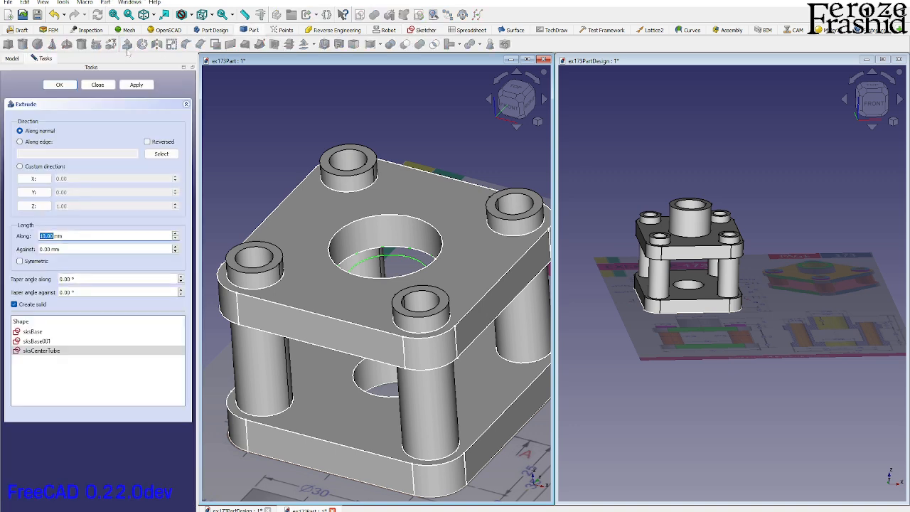
pyautogui.press('Return')
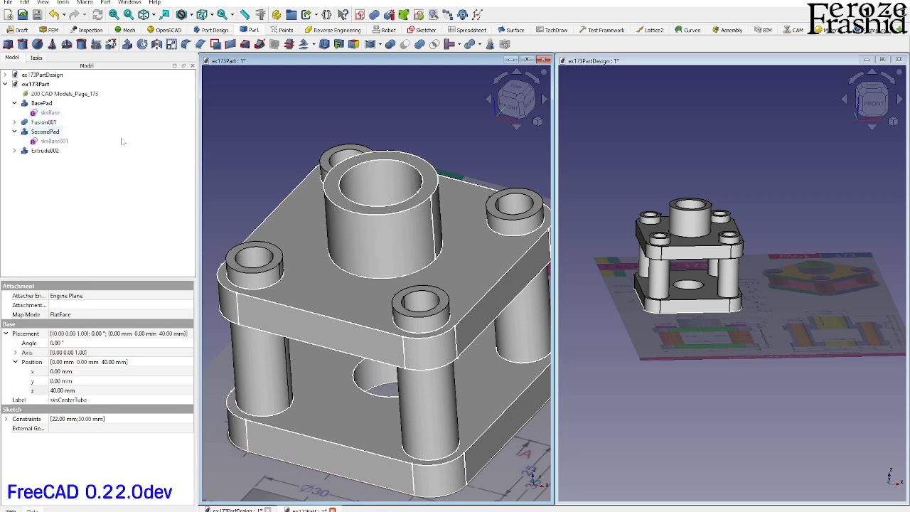
# Show ex173PartDesign in an isometric view and hide the 200 CAD Models_Page_173 reference image in both documents.
pyautogui.scroll(-5, 361, 204)
pyautogui.moveTo(361, 204); pyautogui.dragTo(355, 251, button='middle')
pyautogui.scroll(-1, 378, 271)
pyautogui.scroll(-1, 649, 304)
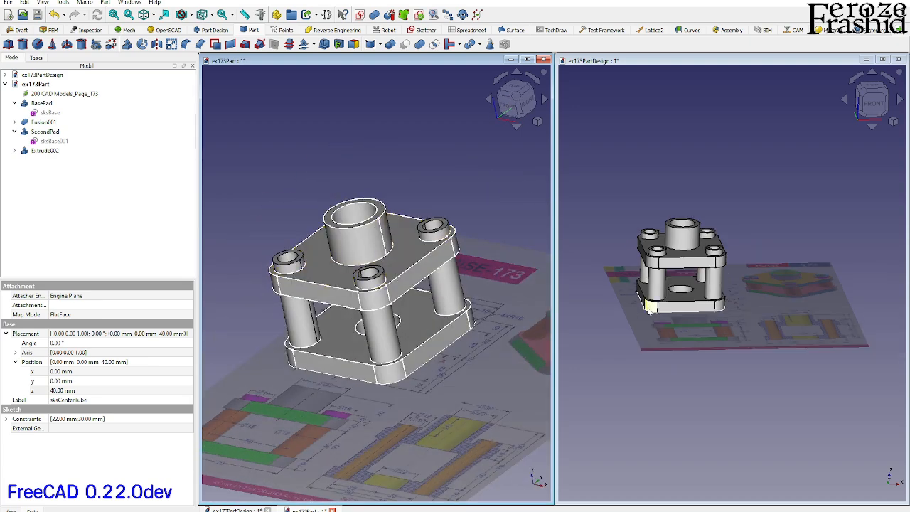
pyautogui.moveTo(621, 266); pyautogui.dragTo(675, 278, button='middle')
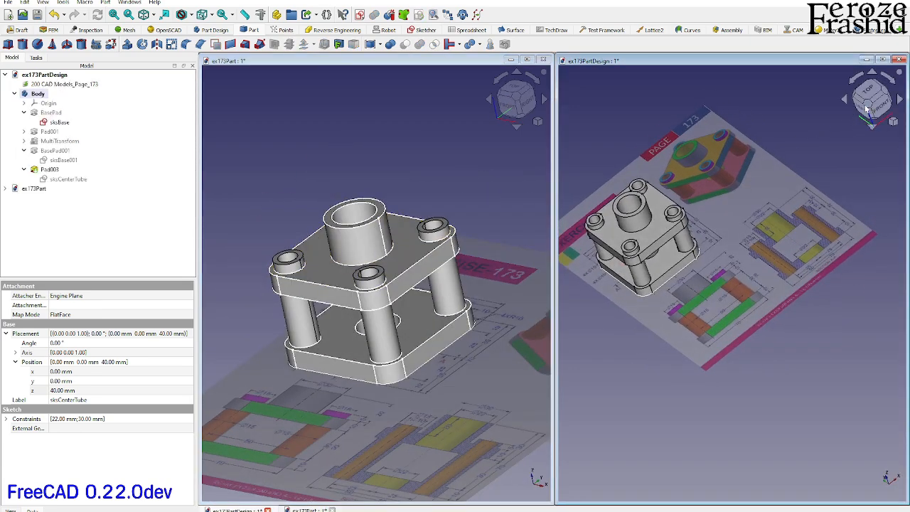
pyautogui.click(866, 106)
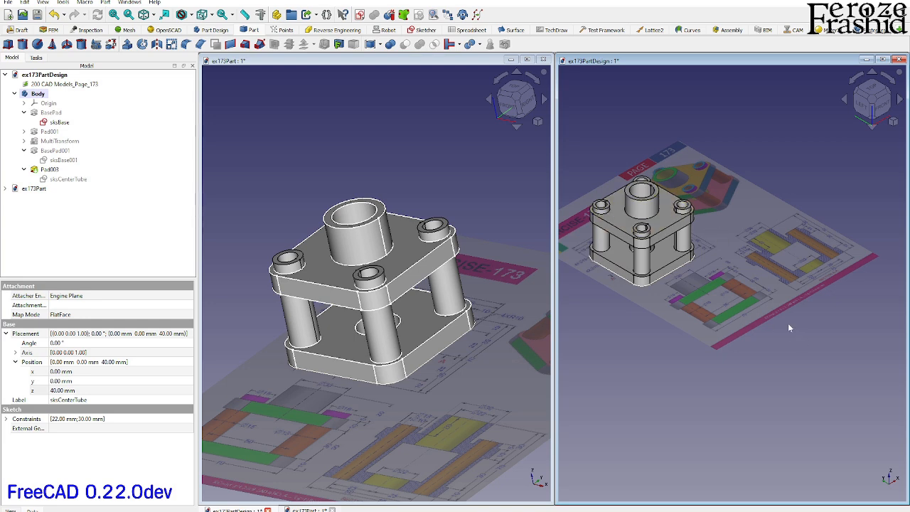
pyautogui.click(738, 274)
pyautogui.press('space')
pyautogui.click(488, 391)
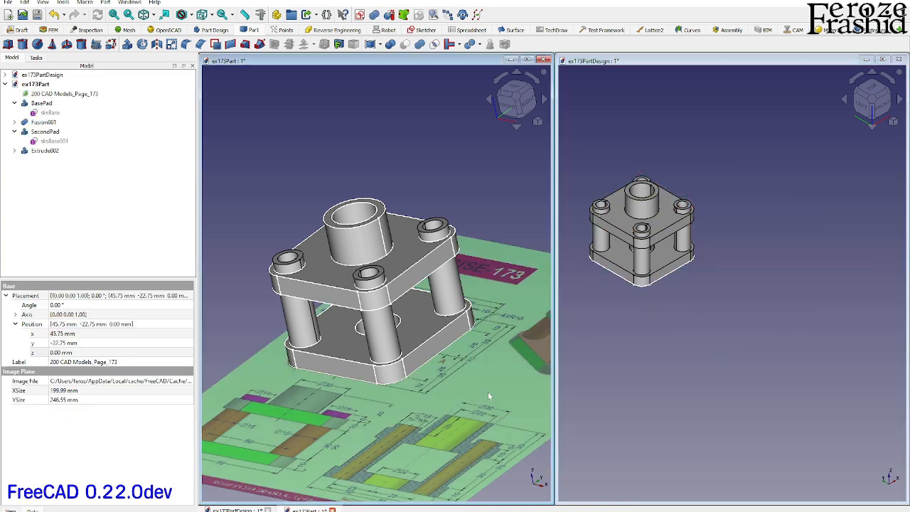
pyautogui.press('space')
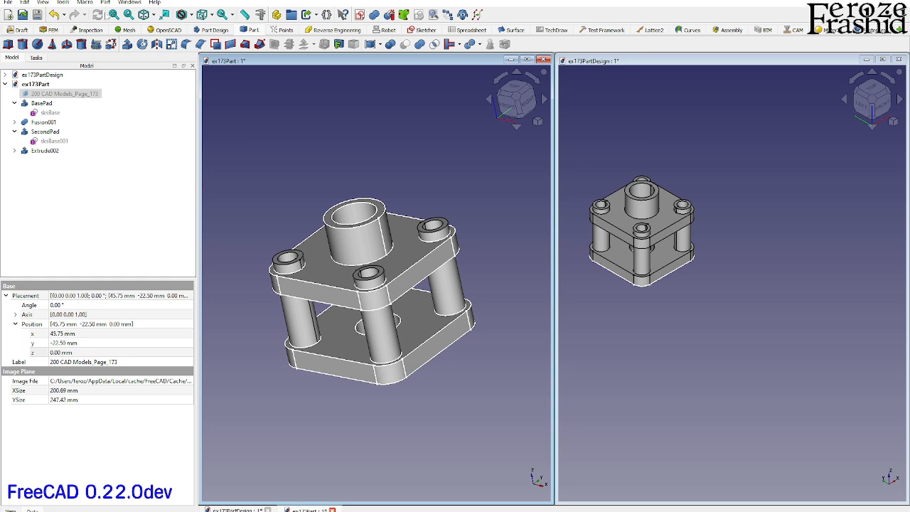
# Fit the whole model to the view in both ex173Part and ex173PartDesign.
pyautogui.click(129, 14)
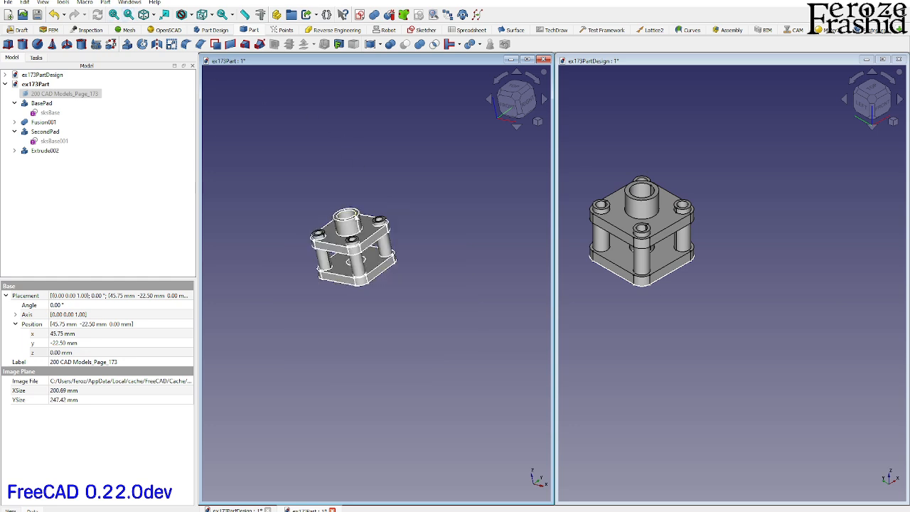
pyautogui.click(358, 220)
pyautogui.scroll(4, 309, 217)
pyautogui.click(114, 14)
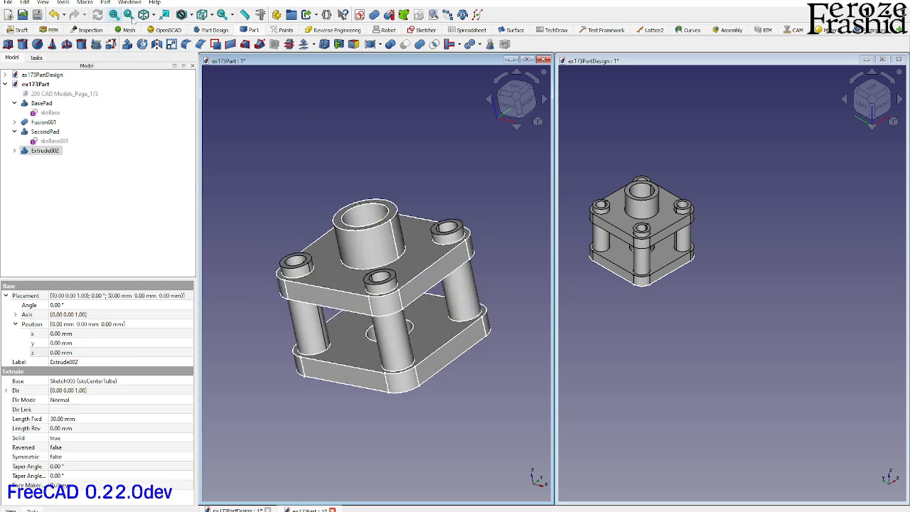
pyautogui.click(642, 194)
pyautogui.click(115, 14)
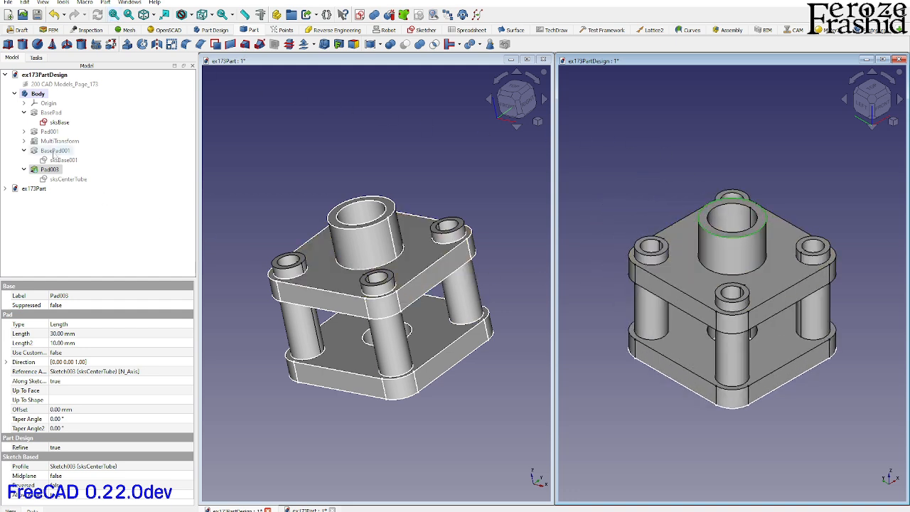
# Hide the sksBase sketch in ex173PartDesign and show ex173Part in a matching isometric view.
pyautogui.click(59, 122)
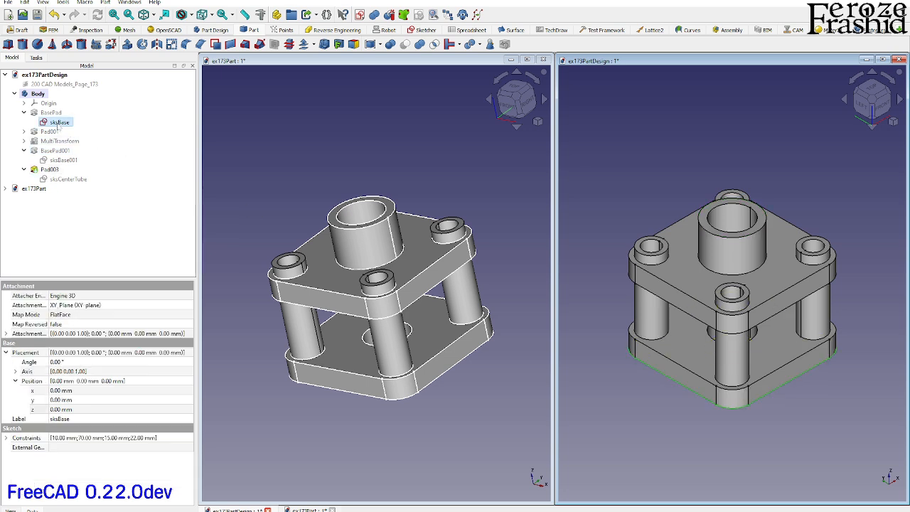
pyautogui.click(278, 140)
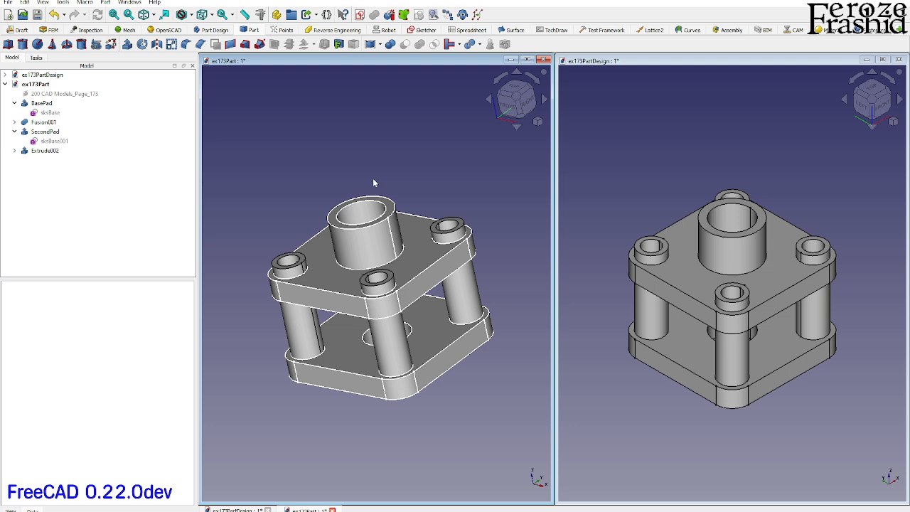
pyautogui.click(524, 100)
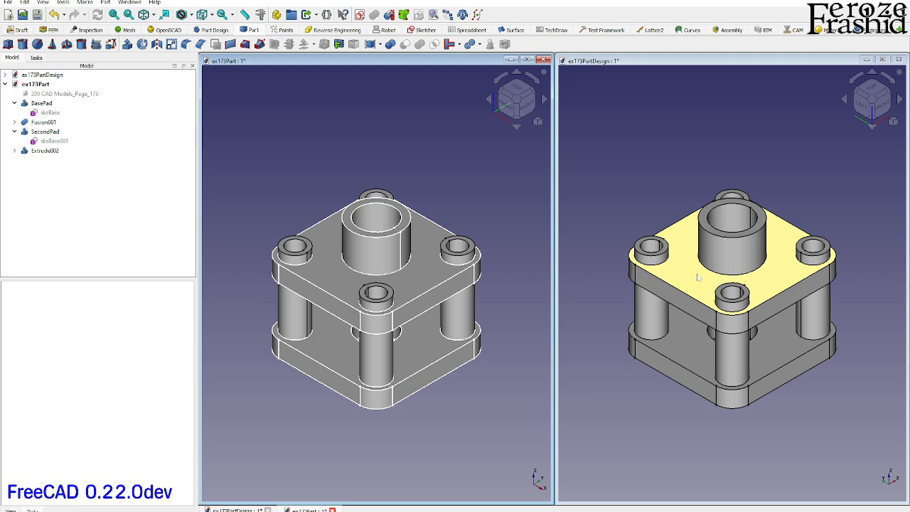
# Fuse BasePad, Fusion001, SecondPad and Extrude002 in ex173Part into a single solid with a Boolean union.
pyautogui.click(41, 103)
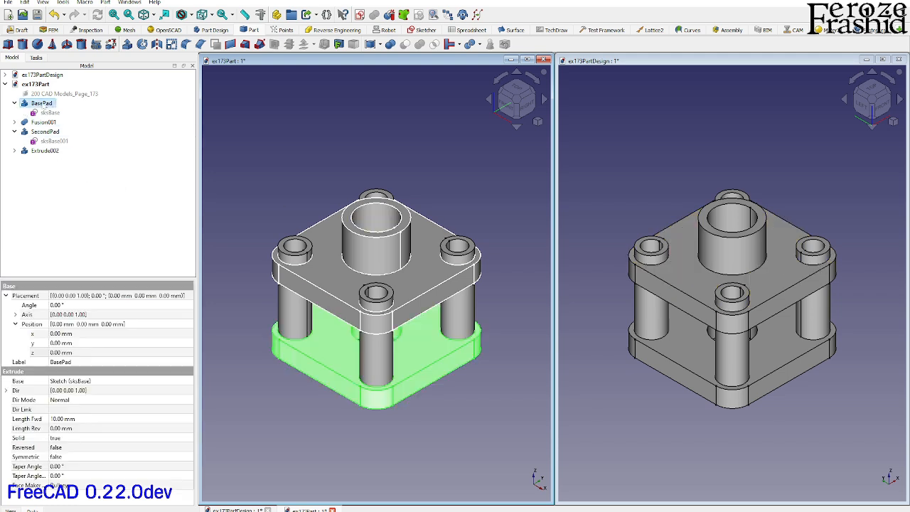
pyautogui.keyDown('ctrl'); pyautogui.click(44, 122); pyautogui.keyUp('ctrl')
pyautogui.keyDown('ctrl'); pyautogui.click(46, 131); pyautogui.keyUp('ctrl')
pyautogui.keyDown('ctrl'); pyautogui.click(45, 151); pyautogui.keyUp('ctrl')
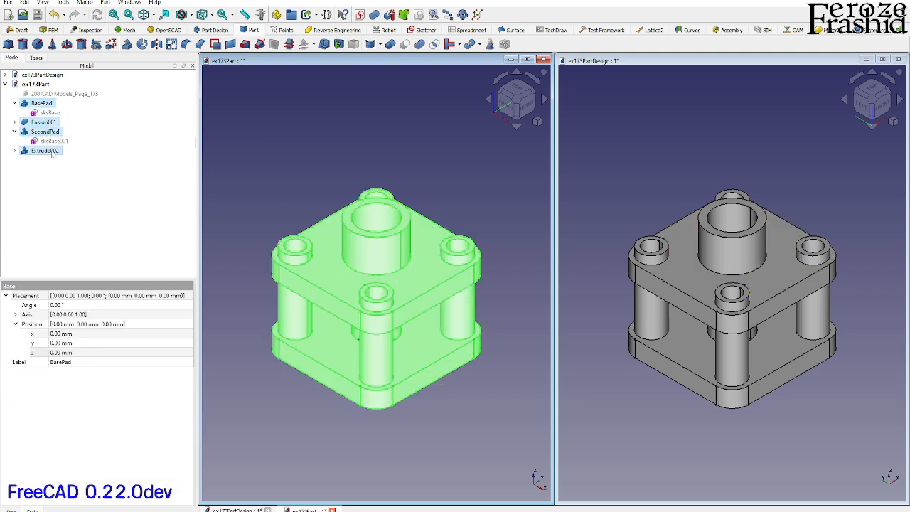
pyautogui.click(419, 46)
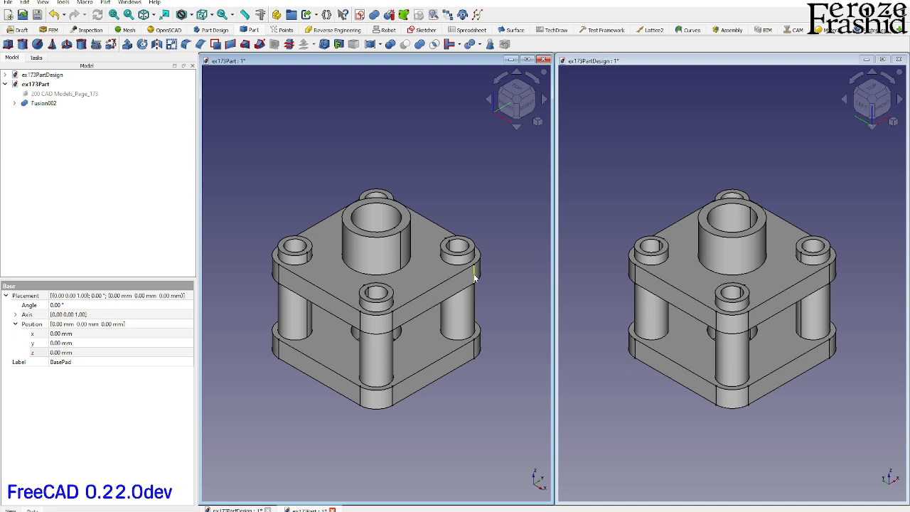
# Examine the FreeCAD wiki page on Part and PartDesign, covering the workbench concepts and comparison, and return to FreeCAD.
pyautogui.moveTo(909, 170); pyautogui.dragTo(417, 14)
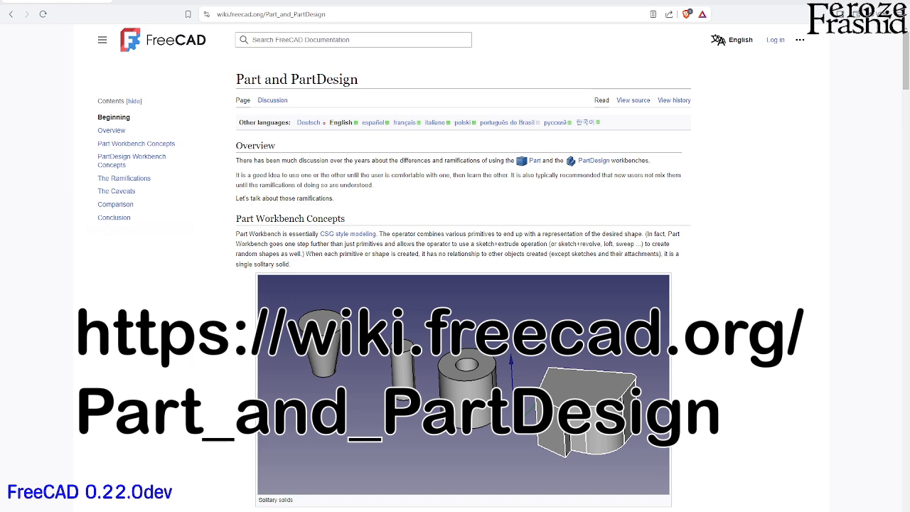
pyautogui.scroll(-3, 285, 235)
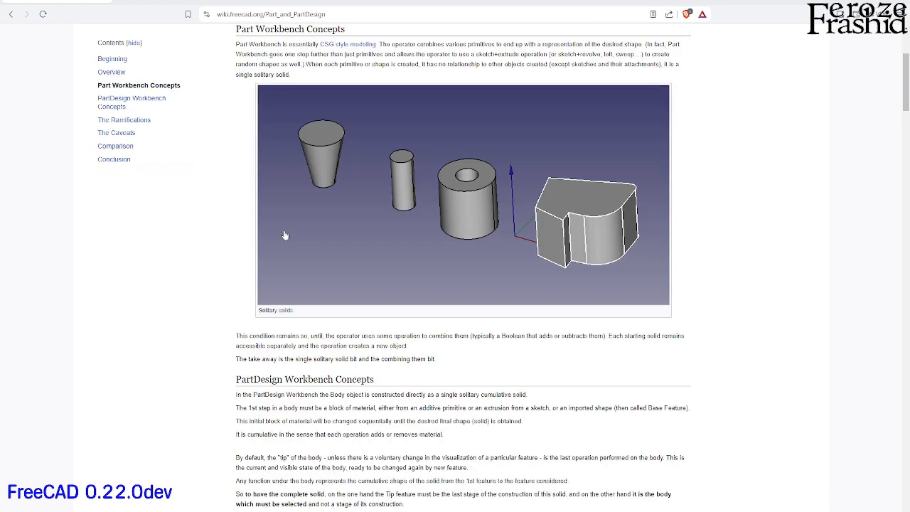
pyautogui.scroll(-2, 286, 235)
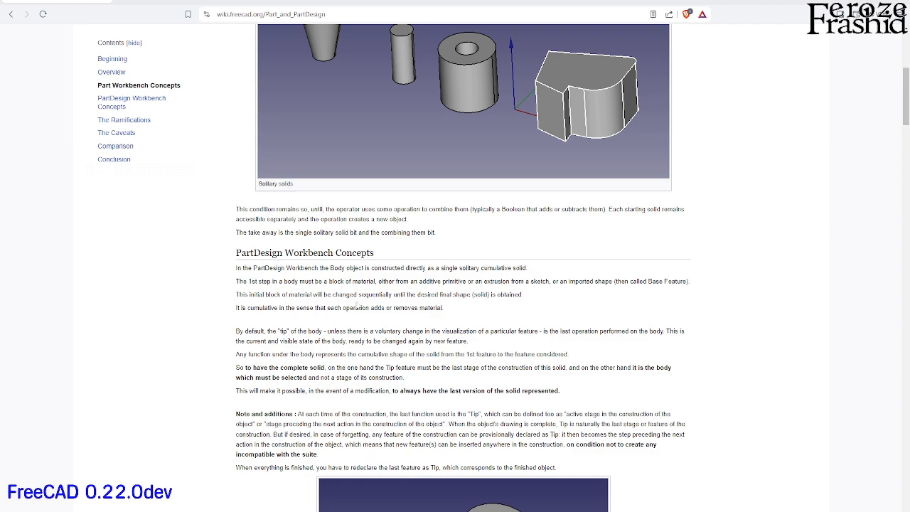
pyautogui.scroll(-15, 319, 241)
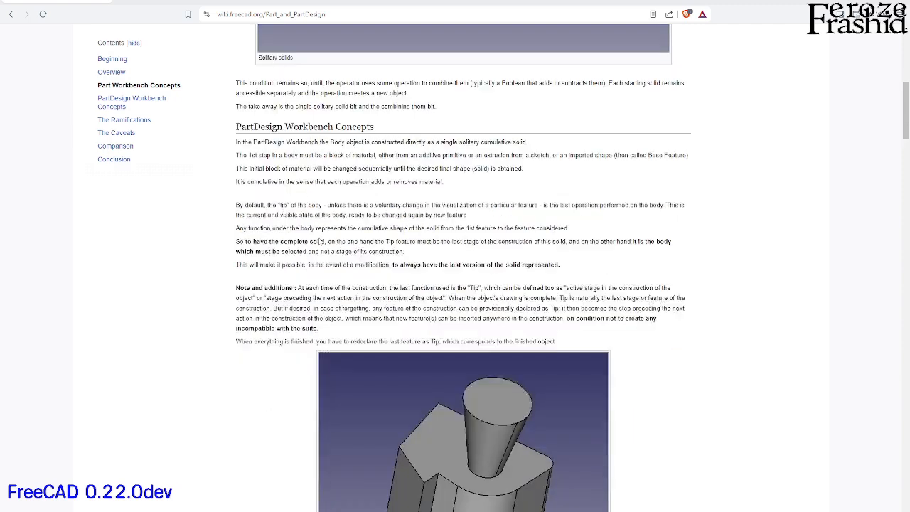
pyautogui.scroll(8, 315, 220)
pyautogui.scroll(5, 324, 201)
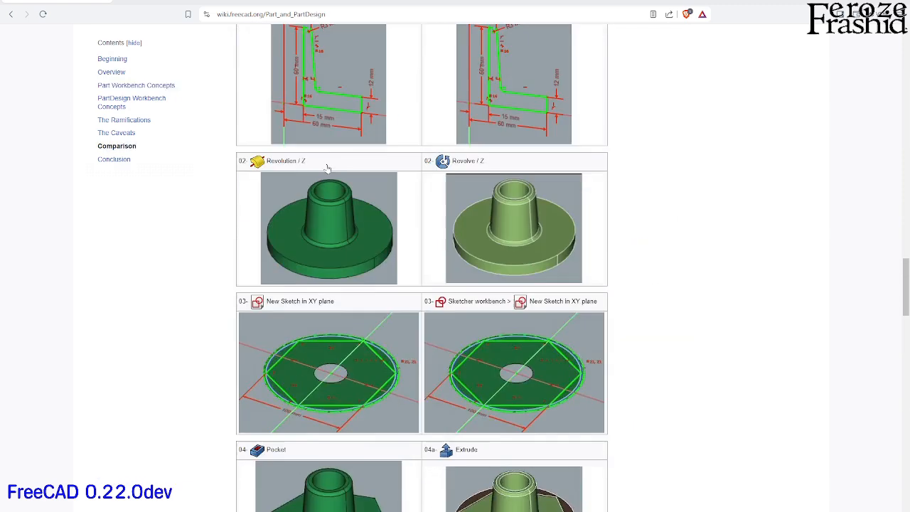
pyautogui.click(115, 59)
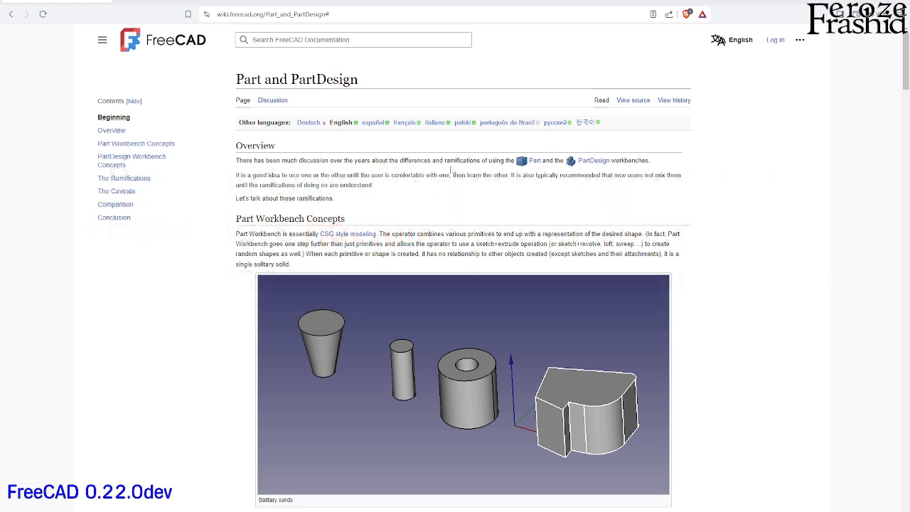
pyautogui.scroll(-1, 468, 210)
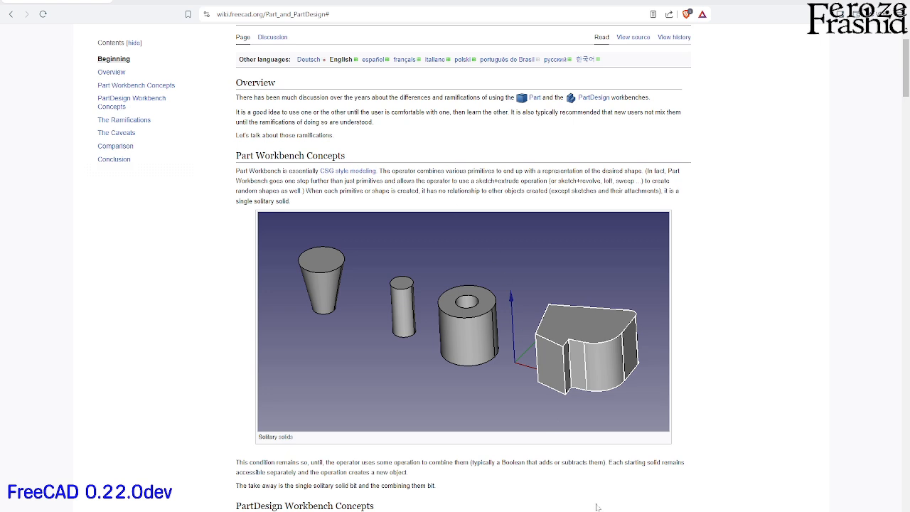
pyautogui.click(466, 483)
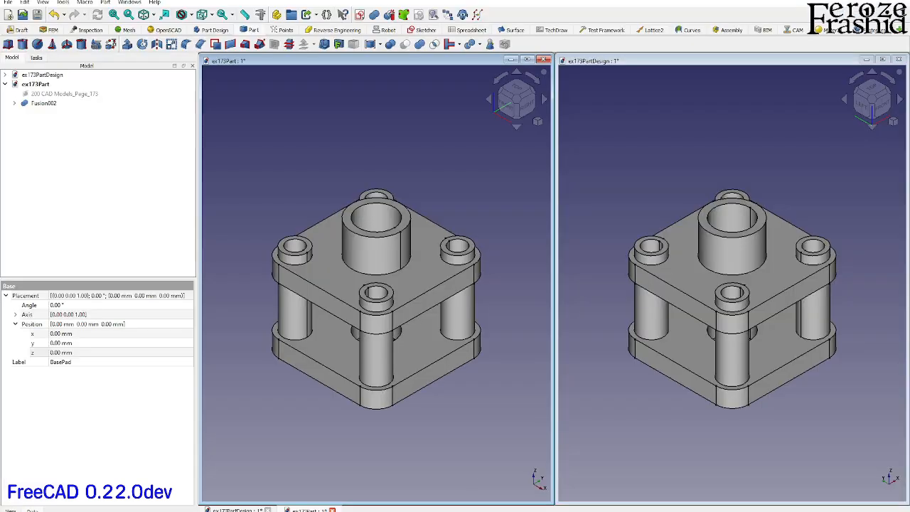